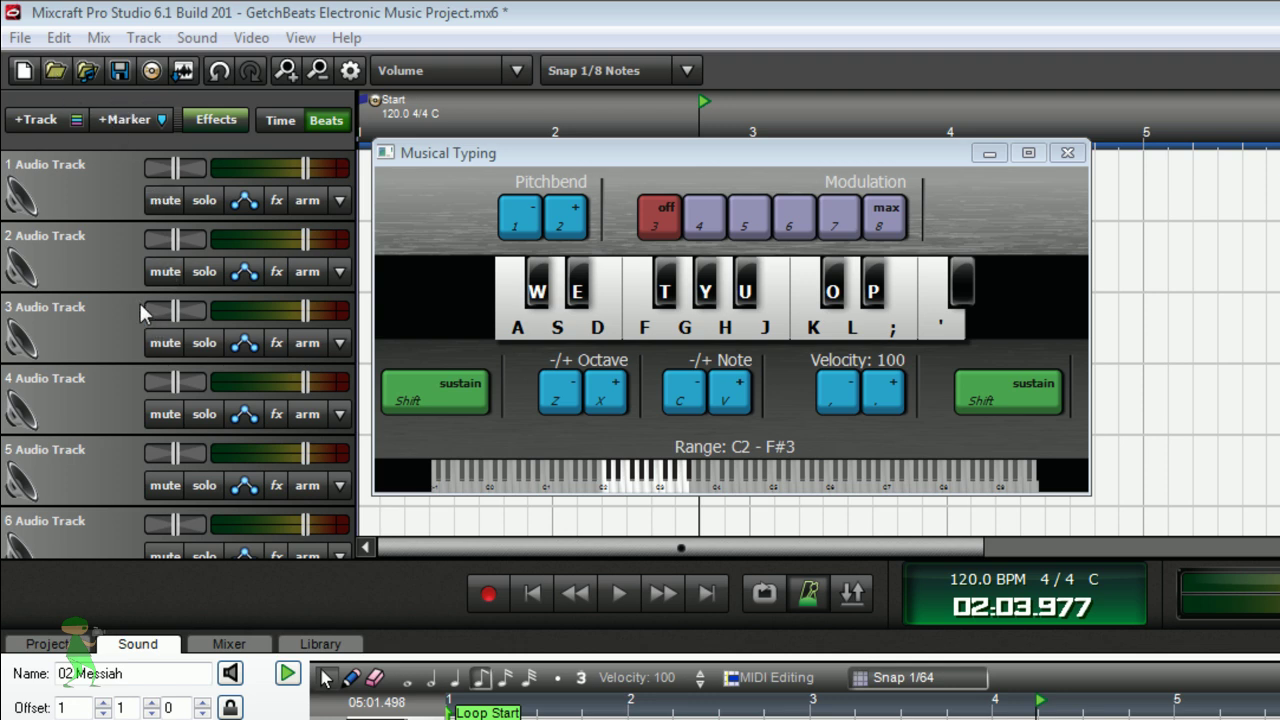
click(105, 186)
right_click(105, 186)
mouse_move(190, 205)
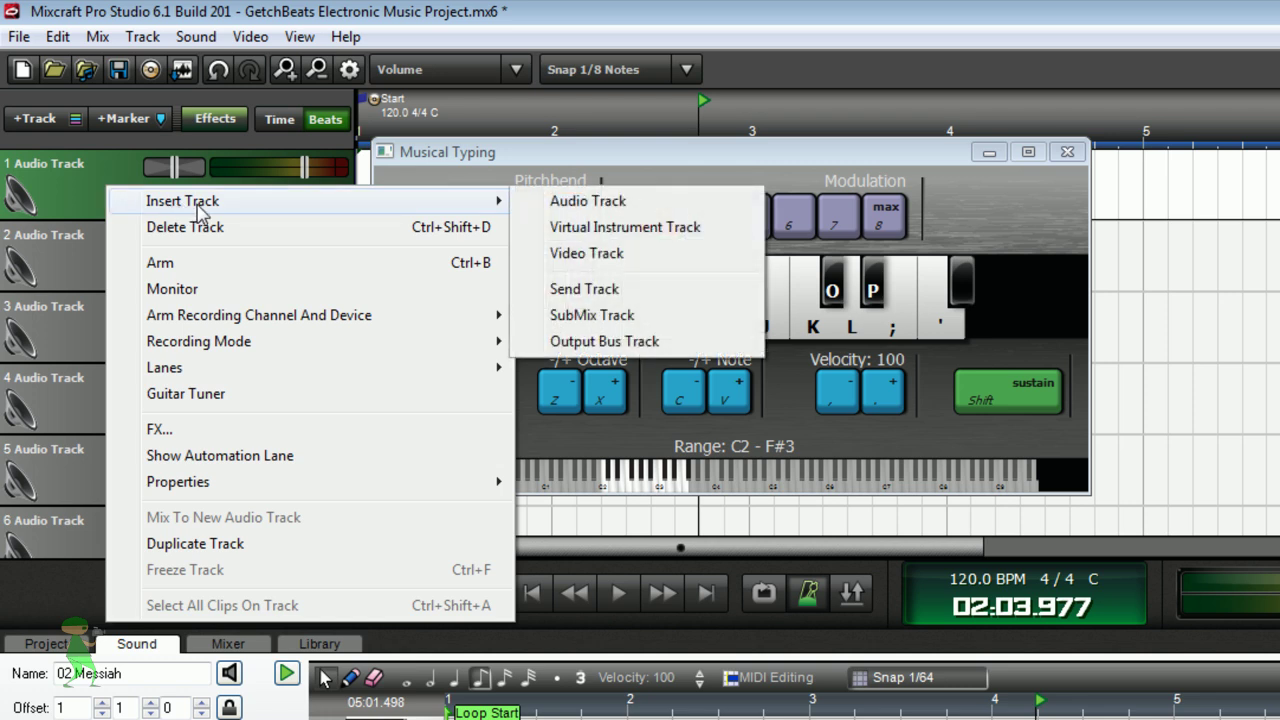
click(651, 157)
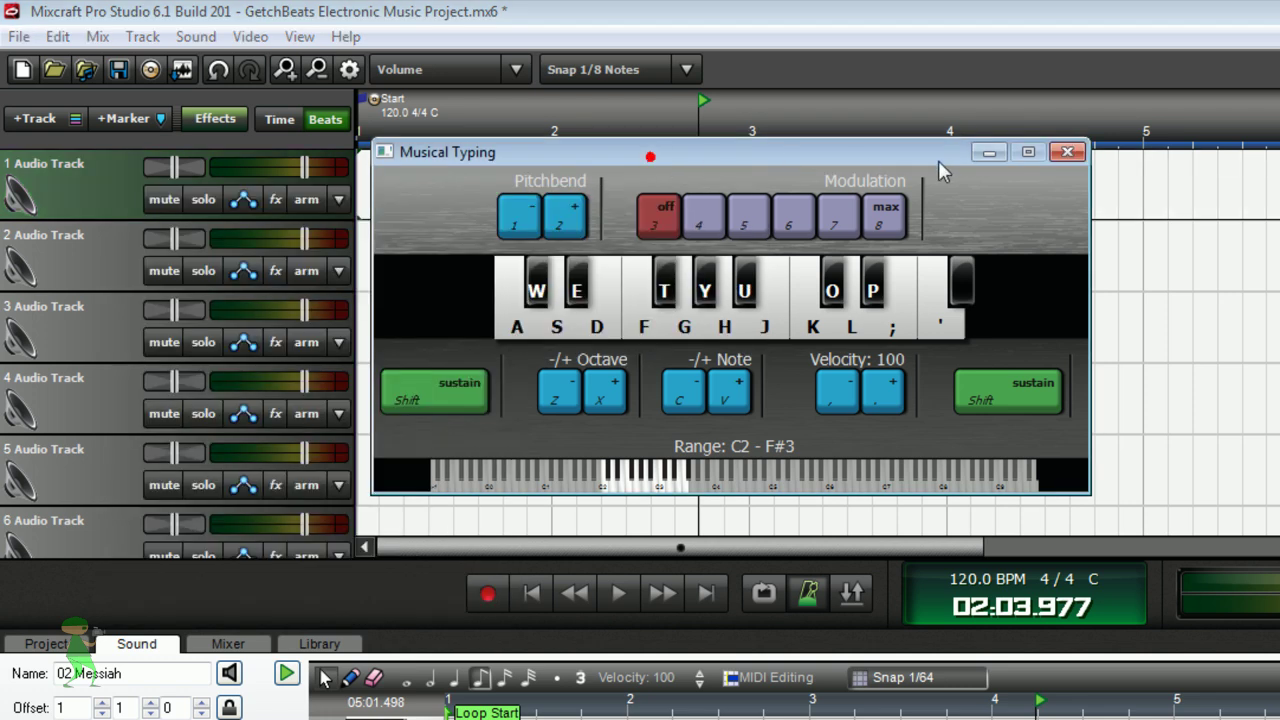
Minimize the Musical Typing window and insert a virtual instrument track from the first audio track.
click(990, 151)
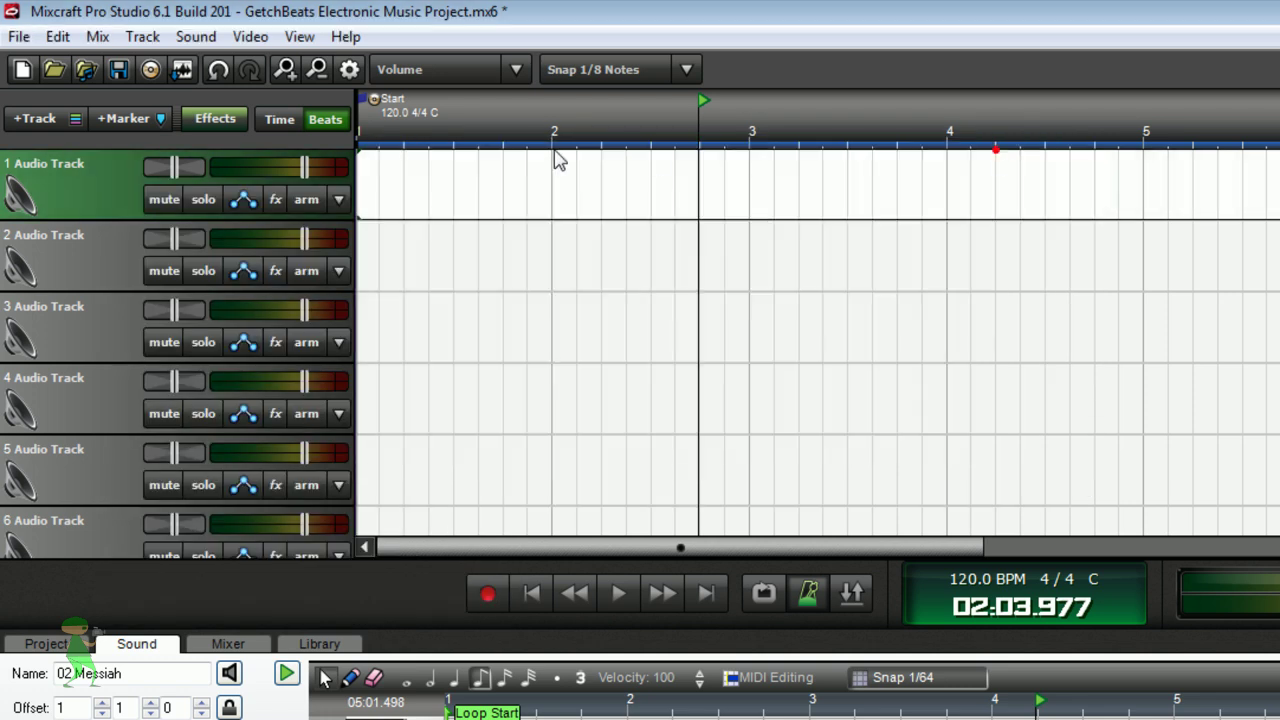
right_click(53, 172)
mouse_move(420, 190)
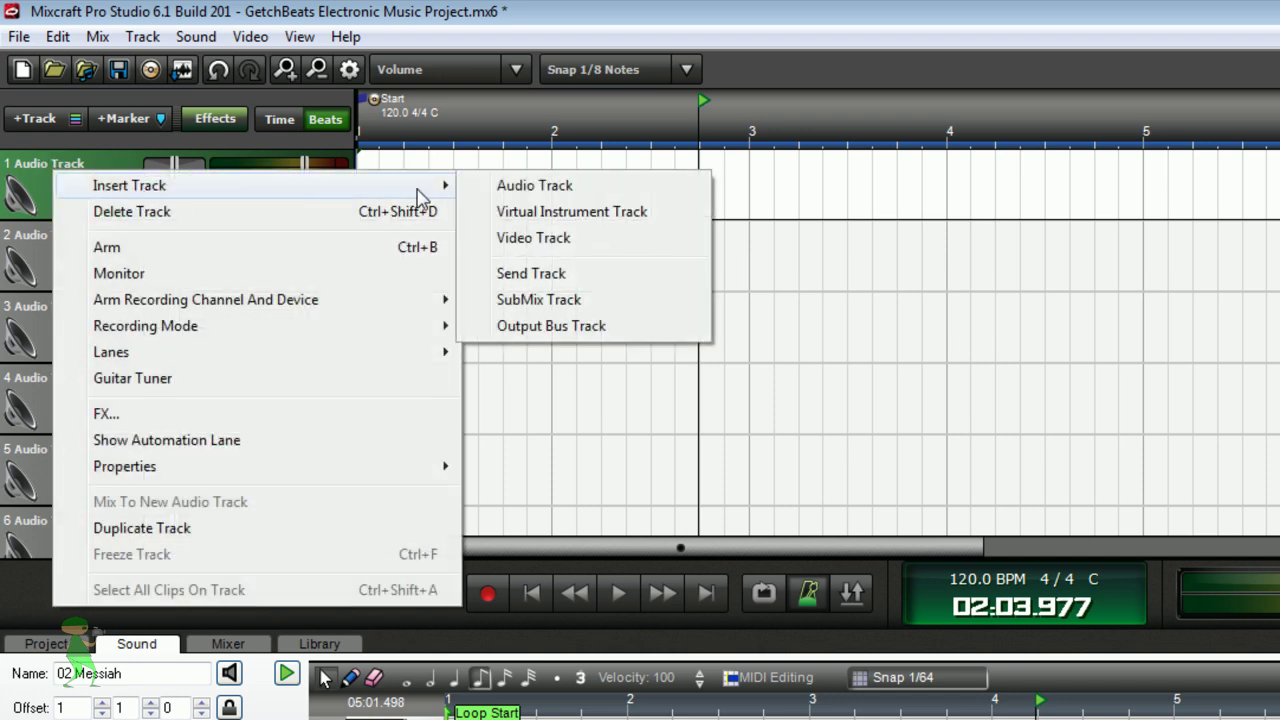
click(519, 212)
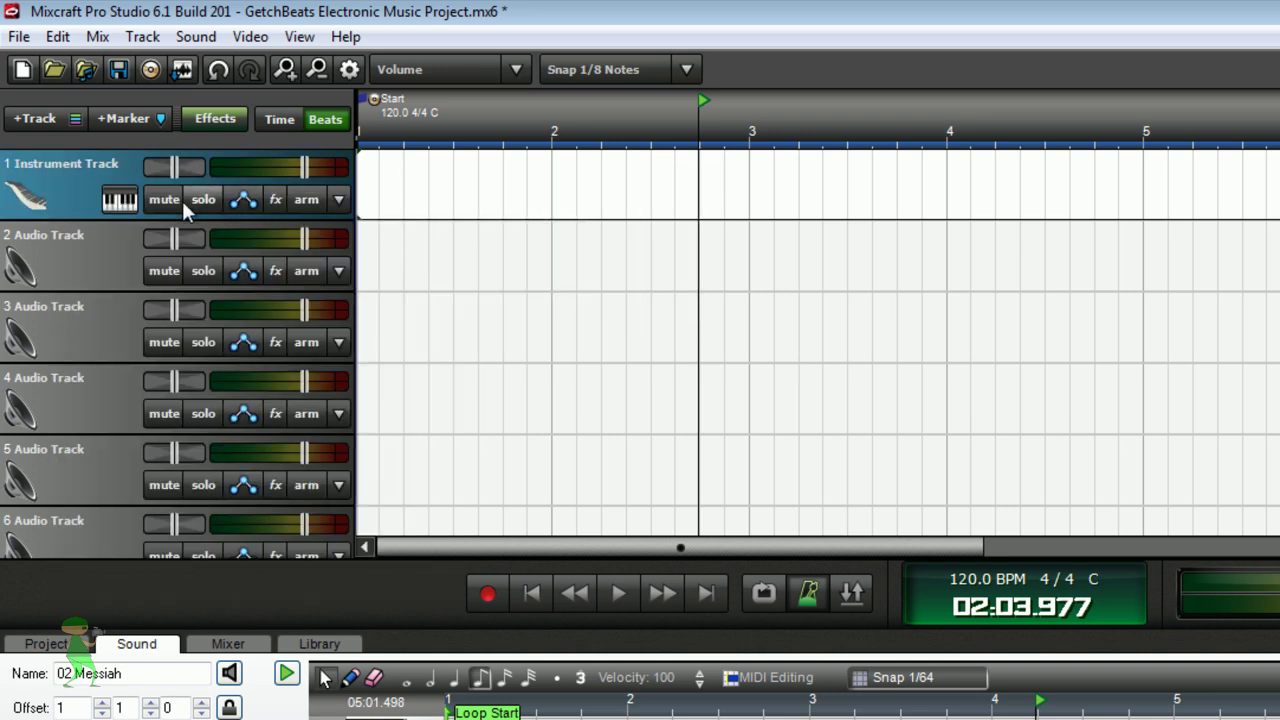
Assign the VSTi instrument Acoustica Studio Drums to the new instrument track.
click(120, 202)
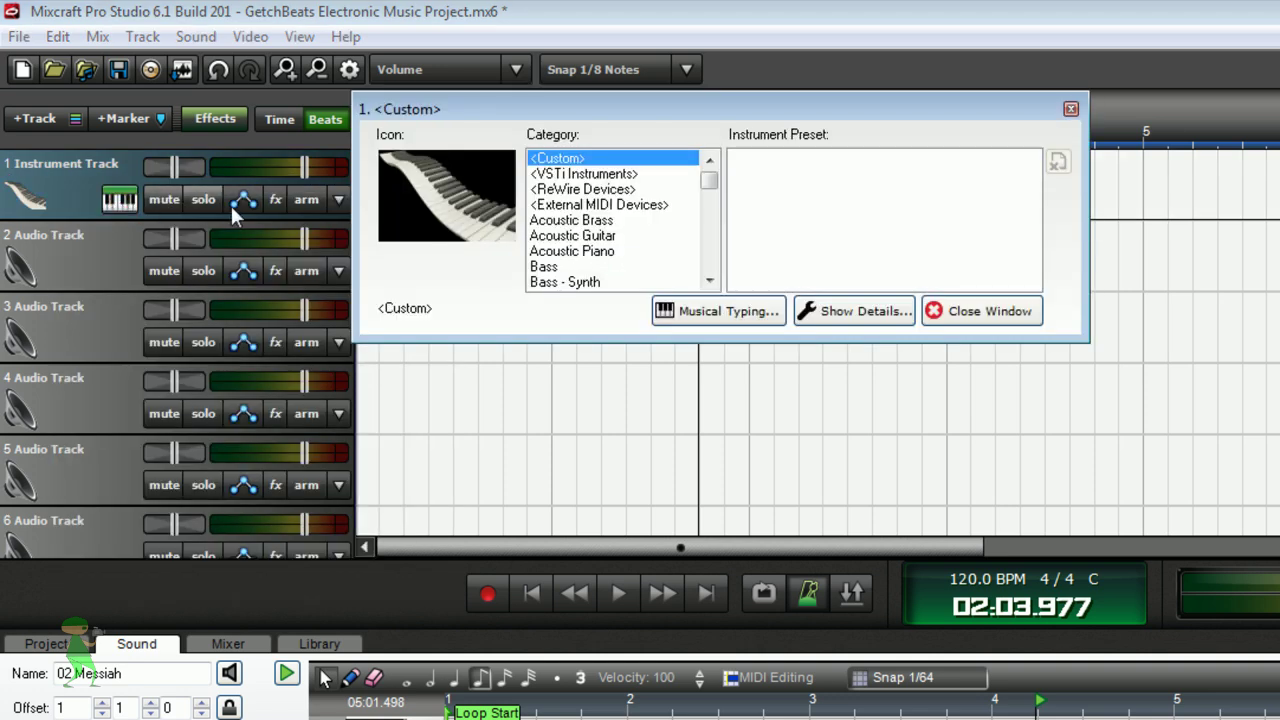
drag(686, 120, 538, 125)
click(440, 177)
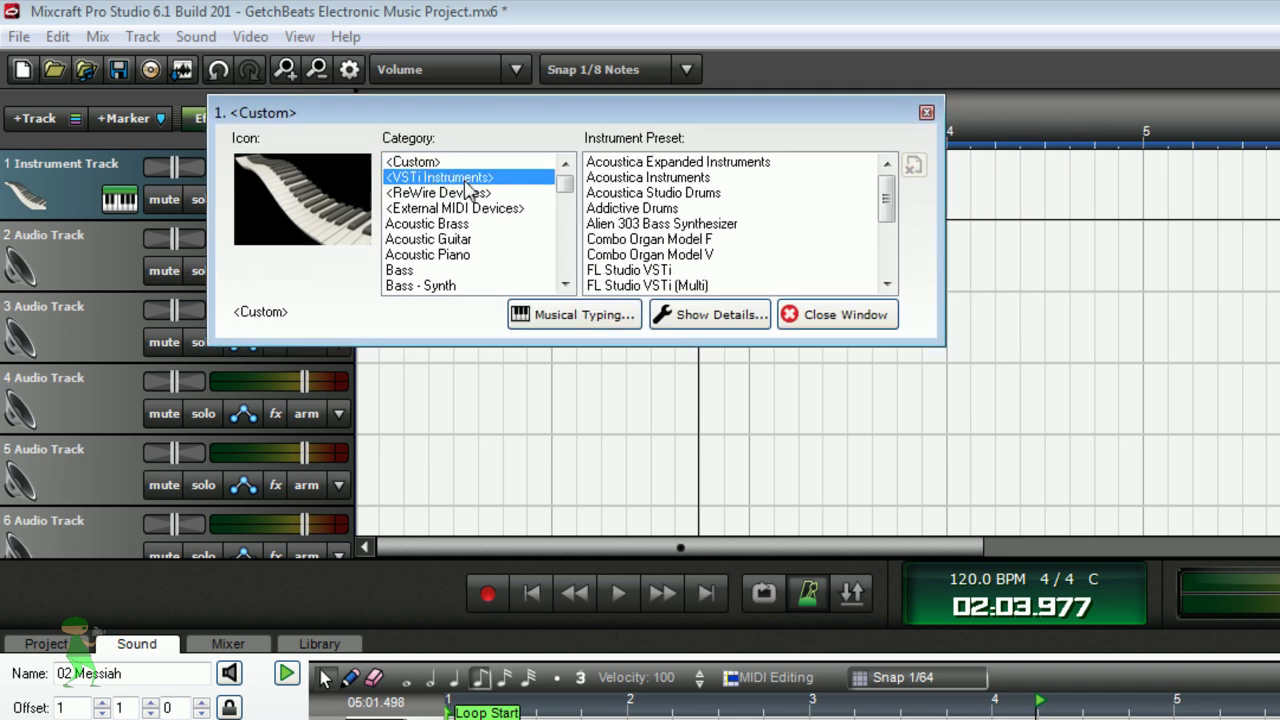
click(679, 193)
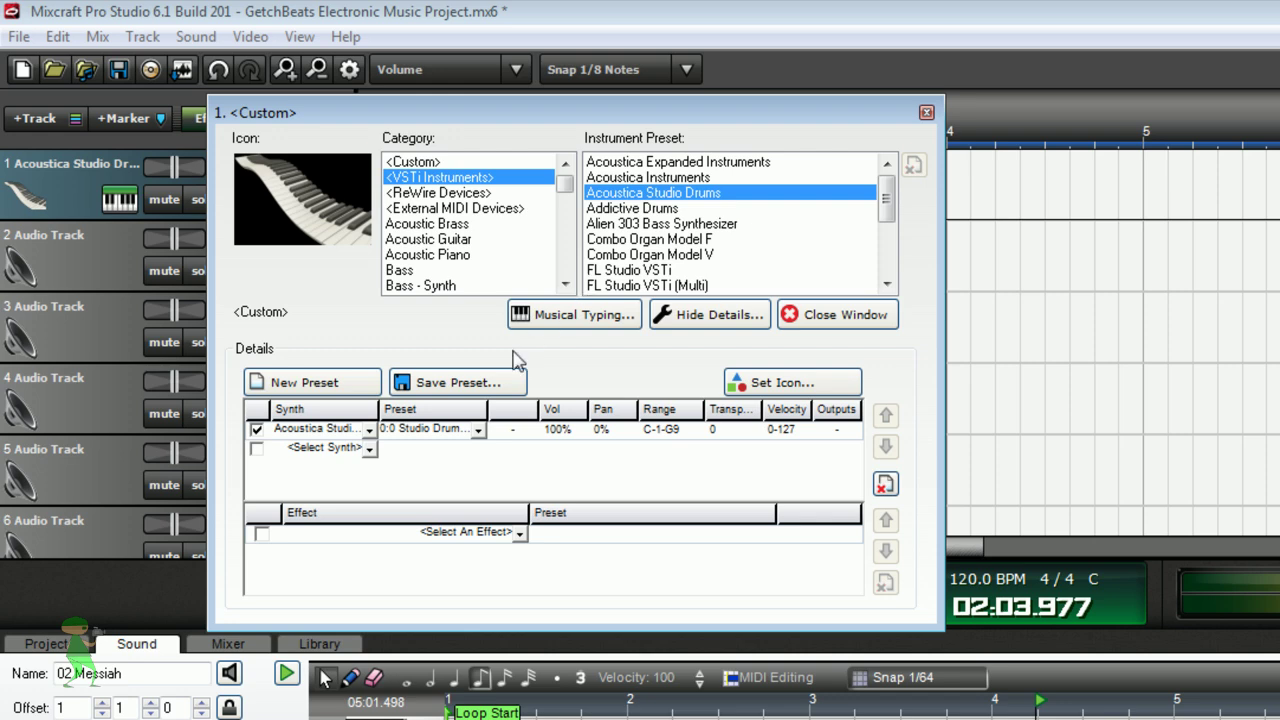
Set the Acoustica Studio Drums preset to 0:6 Electronic Kit 2 and close the instrument window.
click(458, 427)
drag(500, 120, 483, 43)
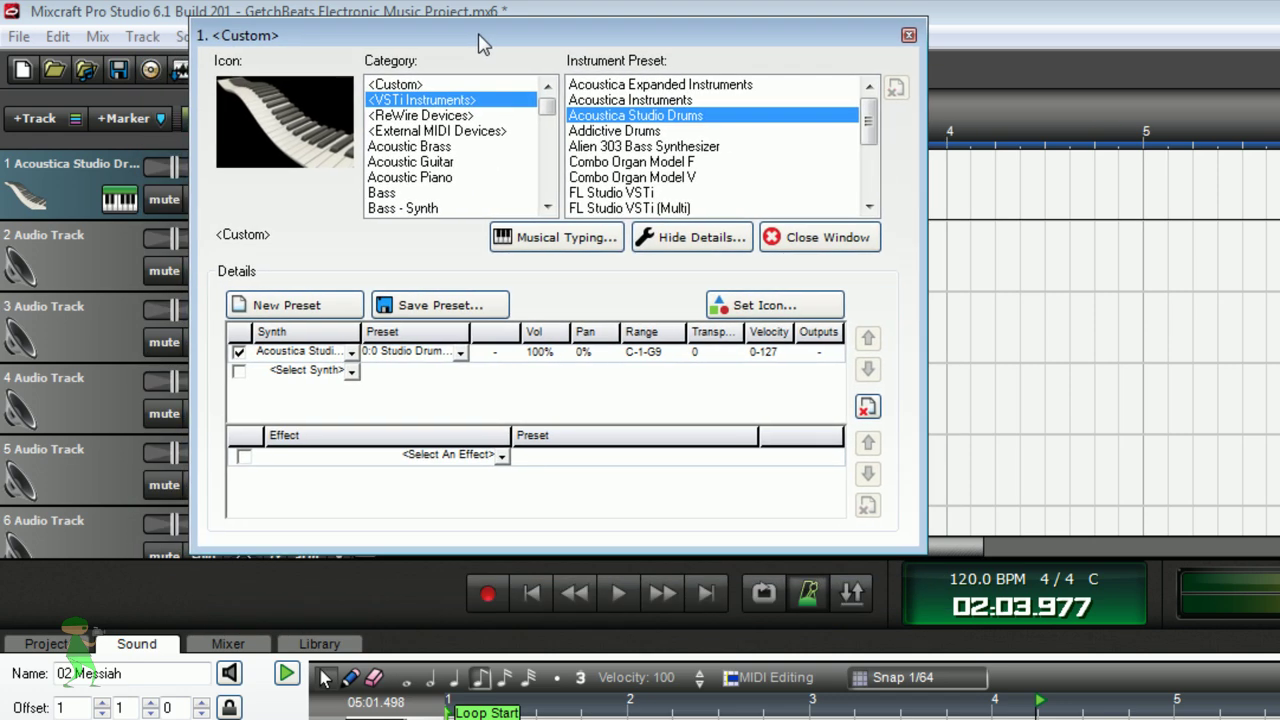
click(453, 345)
click(450, 352)
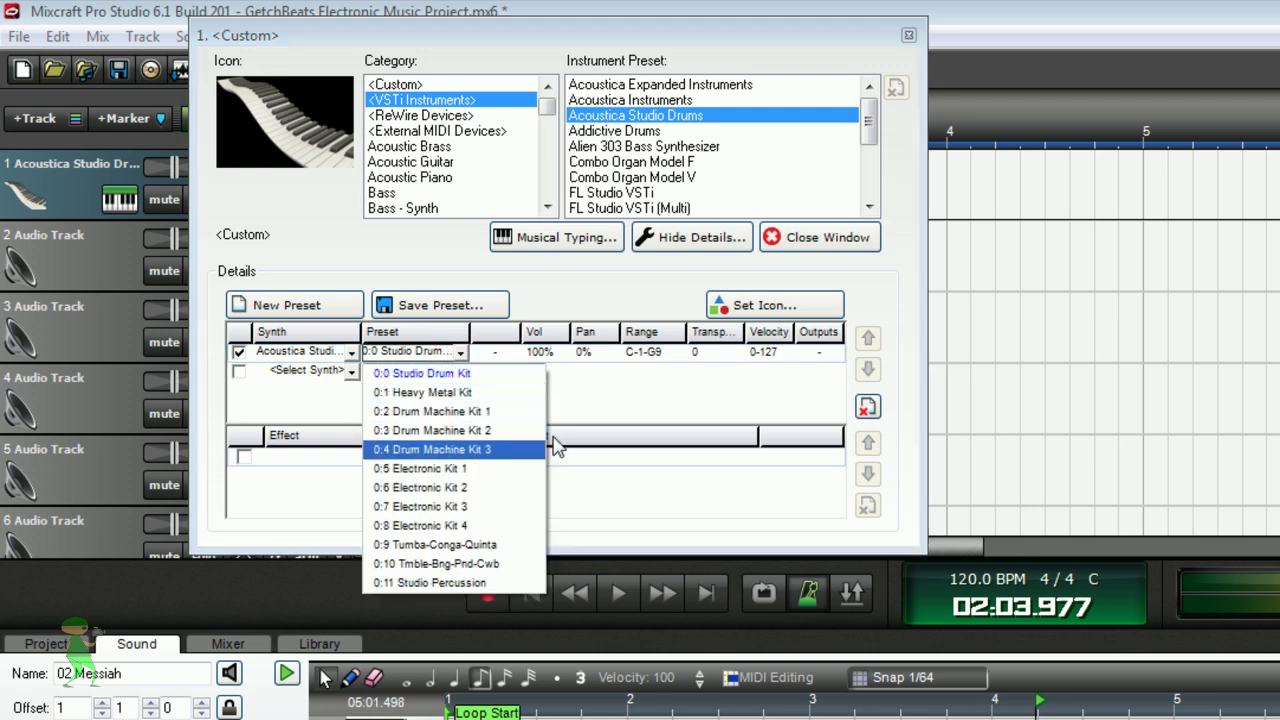
click(515, 488)
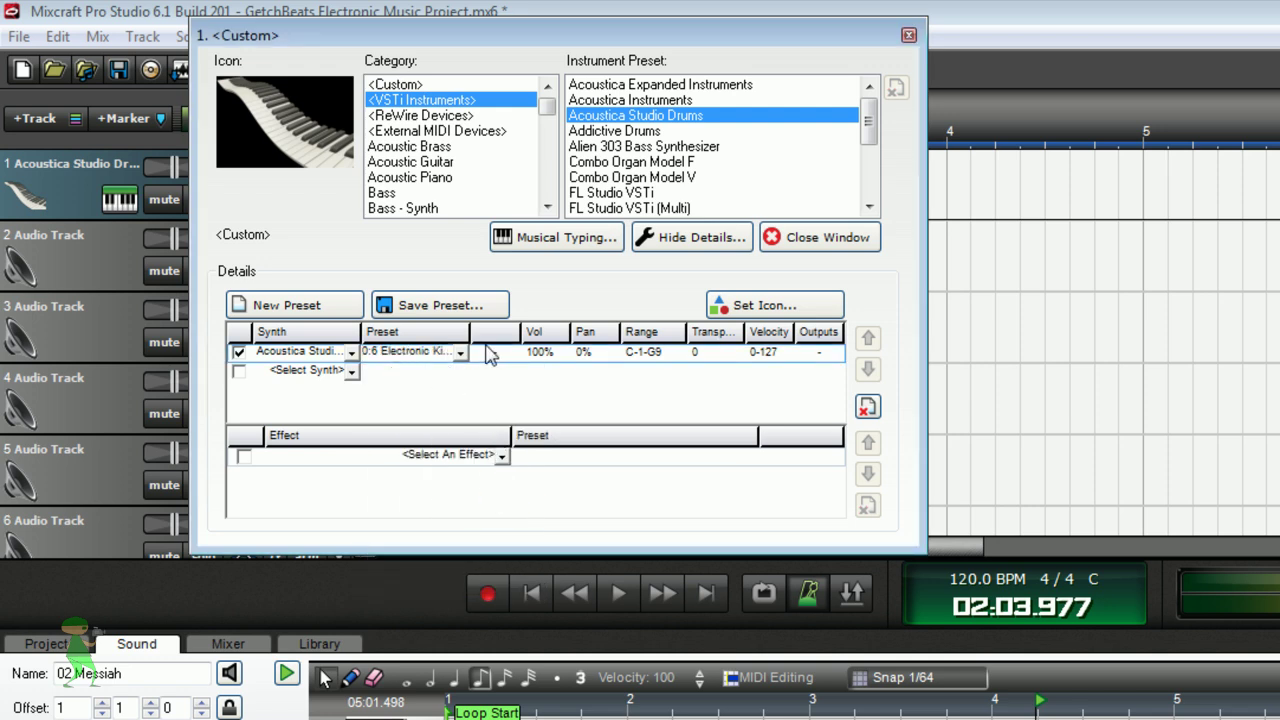
click(908, 37)
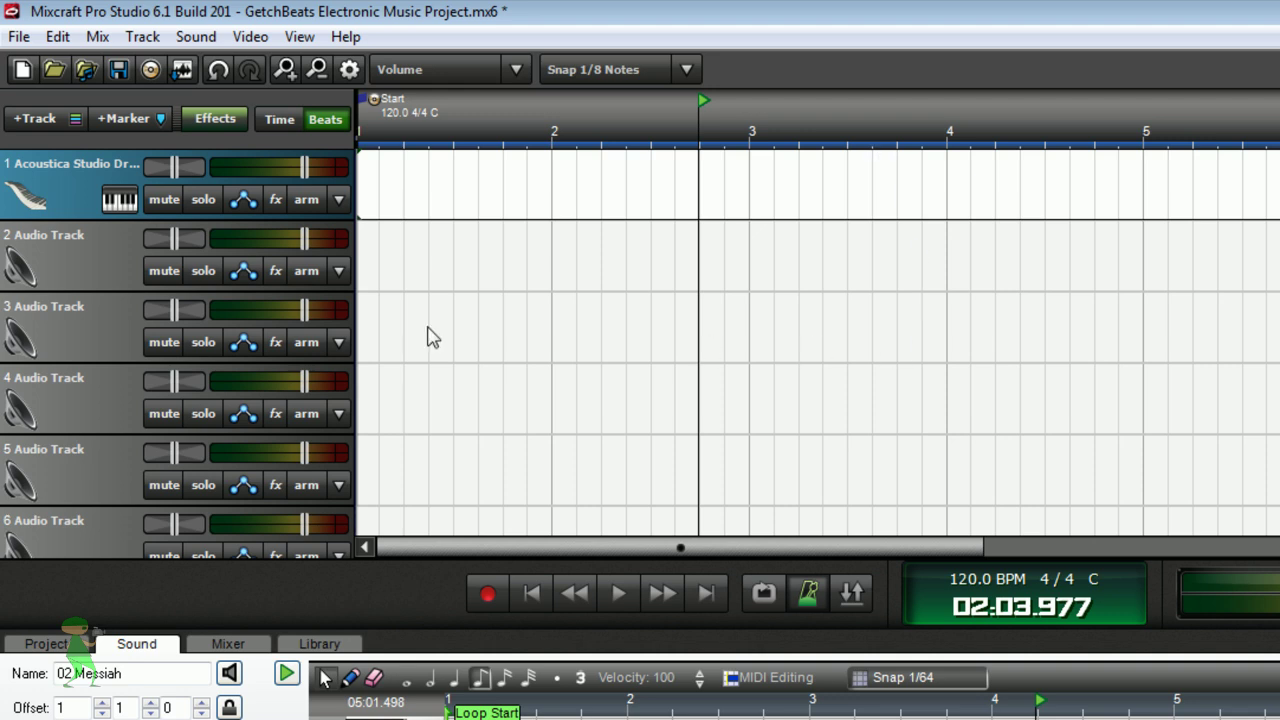
Show the Musical Typing keyboard, move it up slightly and try two of its notes.
key(ctrl+alt+k)
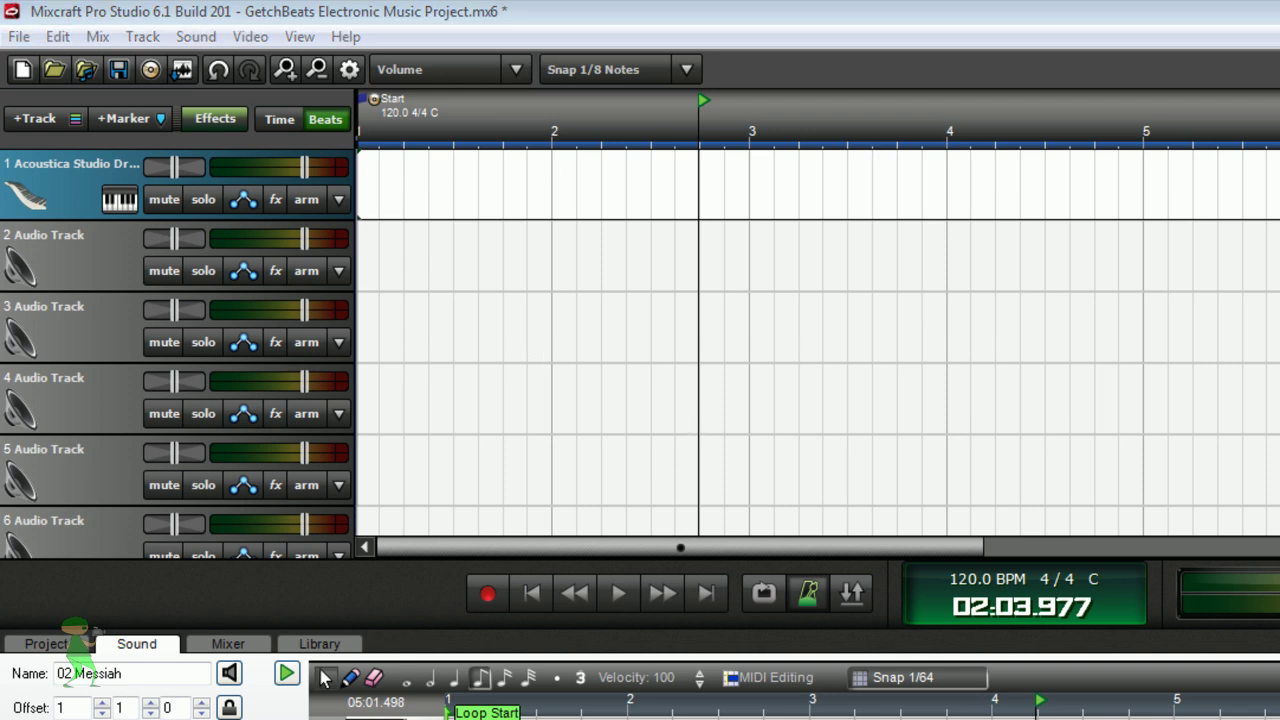
drag(663, 160, 660, 115)
key(d)
key(a)
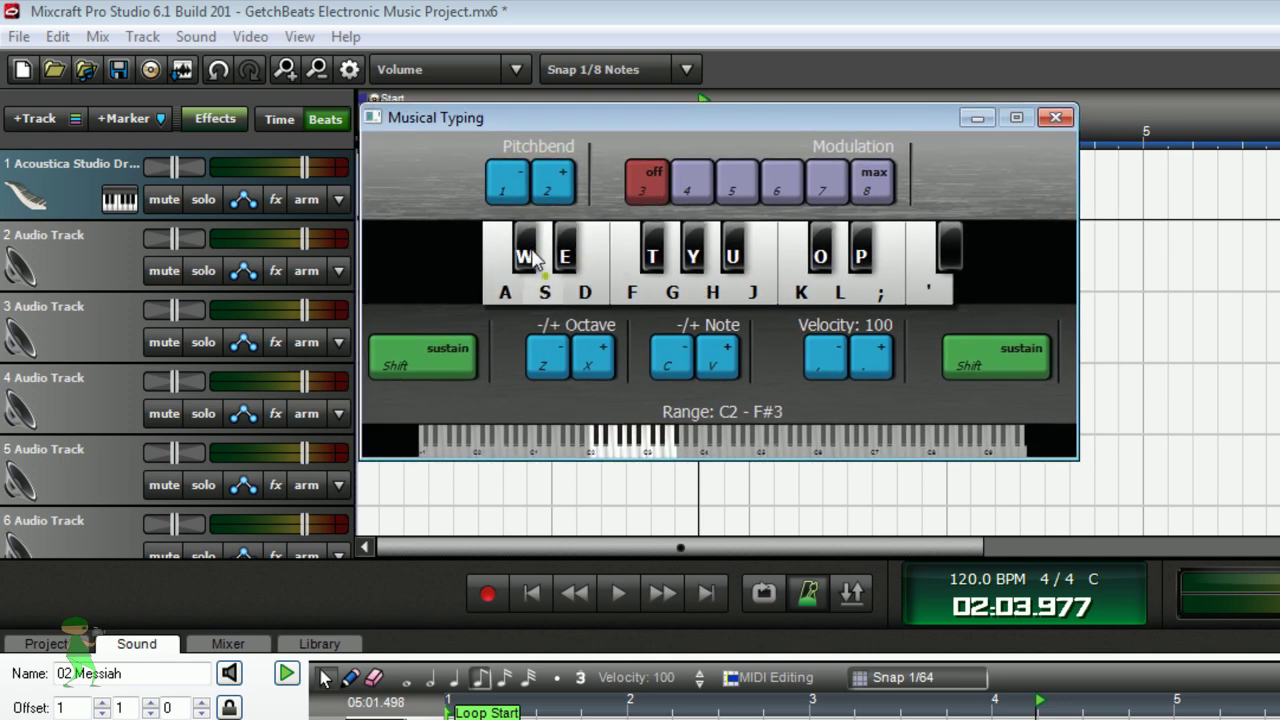
click(300, 37)
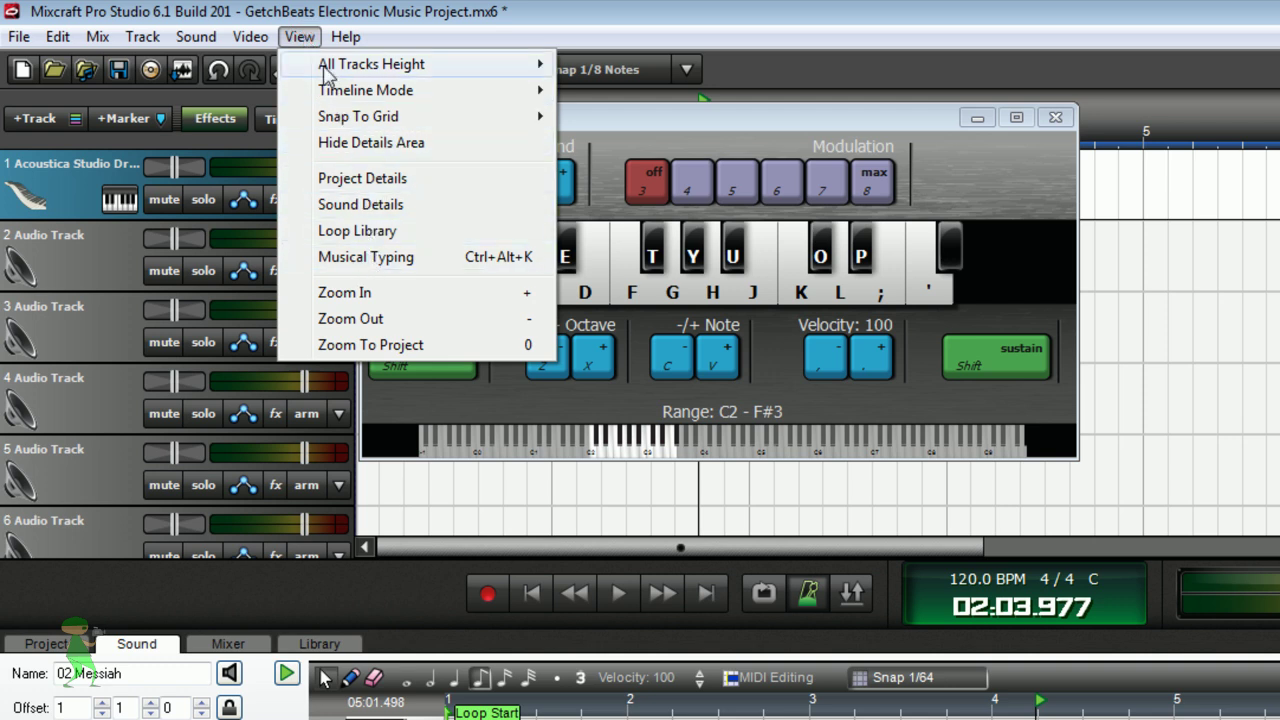
click(300, 40)
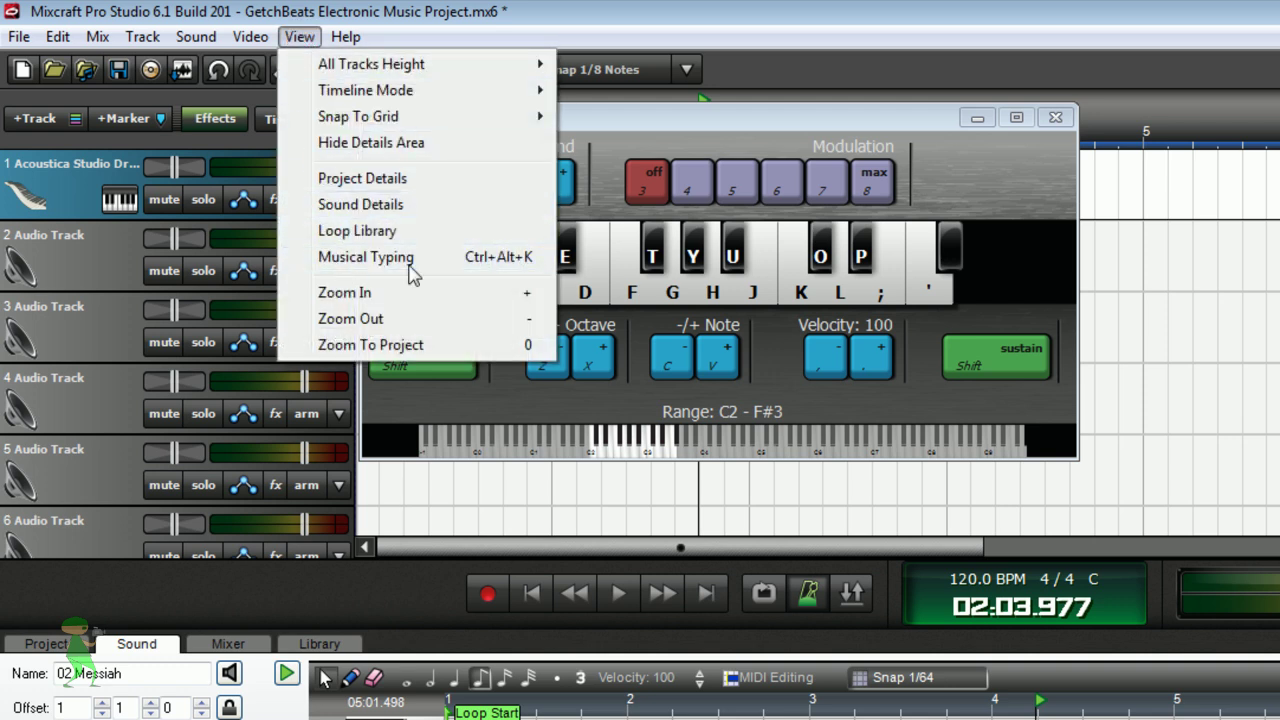
click(302, 37)
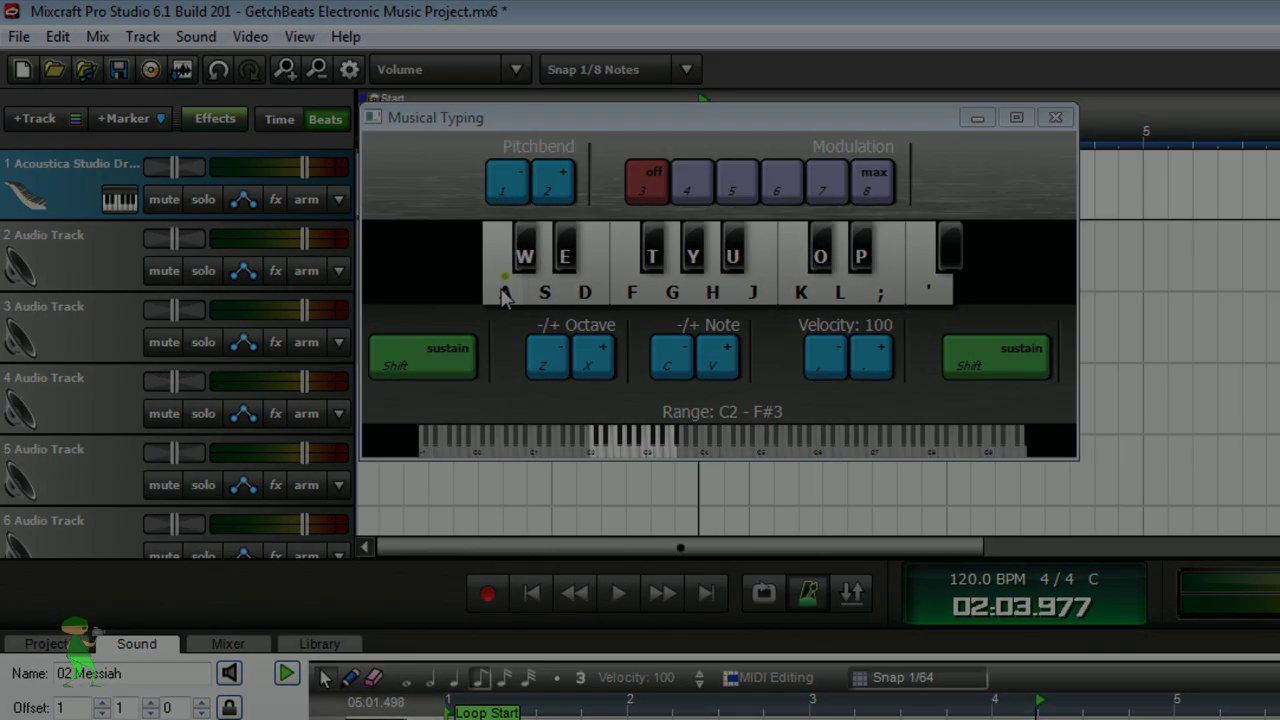
Lower the volume of the Acoustica Studio Drums track and audition the C2 note.
drag(305, 168, 298, 170)
drag(153, 128, 131, 126)
click(501, 311)
click(501, 311)
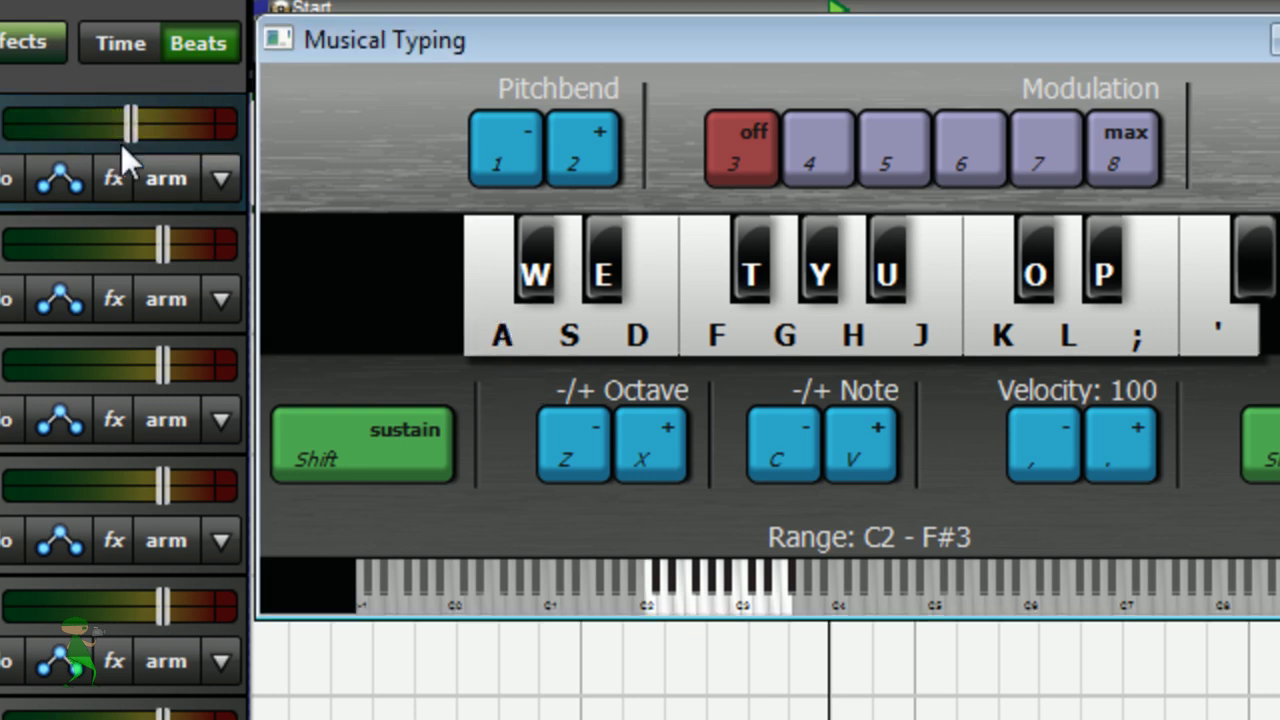
Audition the drum kit's sounds on the white notes from C2 upward in Musical Typing.
key(a)
key(s)
key(d)
key(f)
key(g)
key(h)
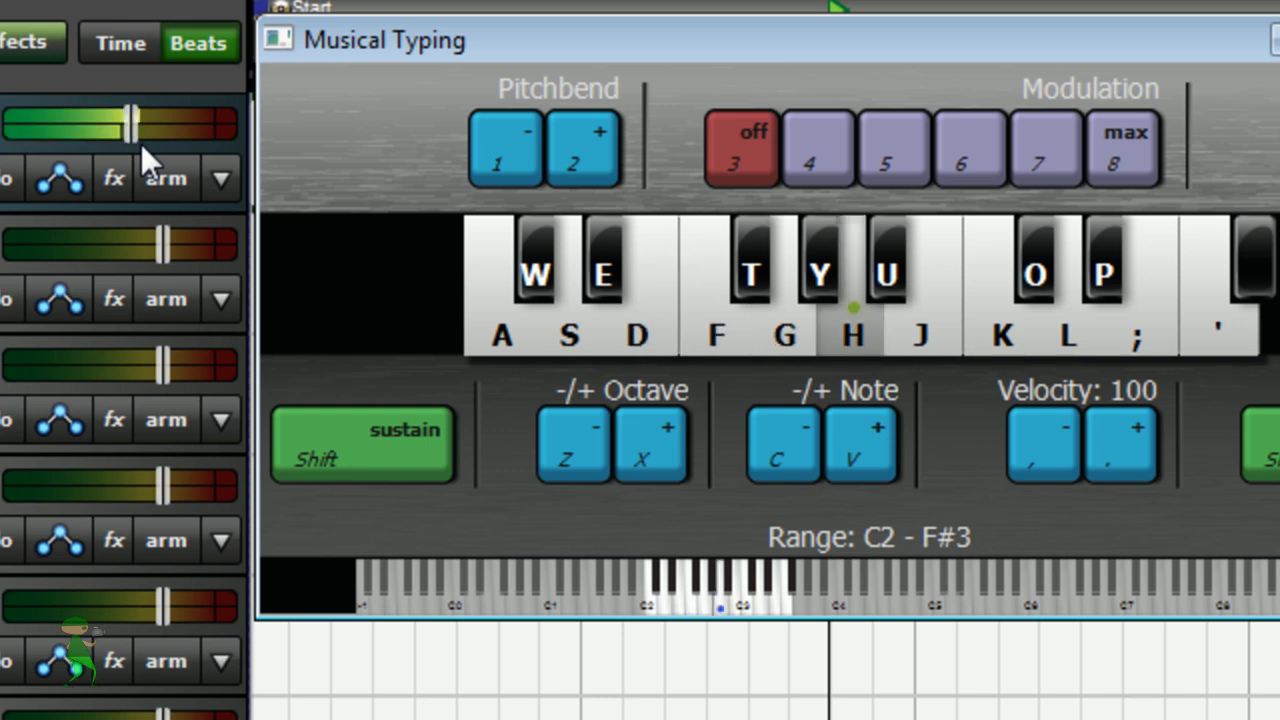
key(j)
key(k)
key(l)
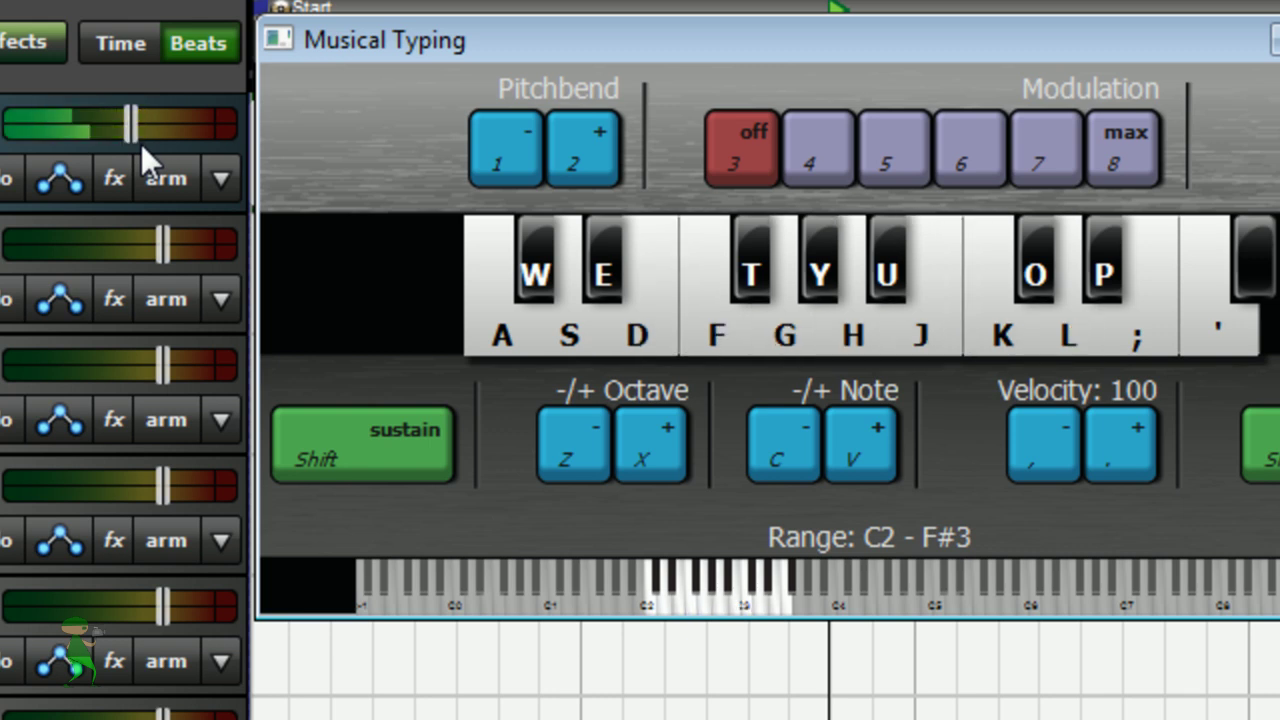
key(k)
key(l)
key(k)
Audition the drum kit's sounds on the black notes of the Musical Typing keyboard.
key(p)
key(o)
key(t)
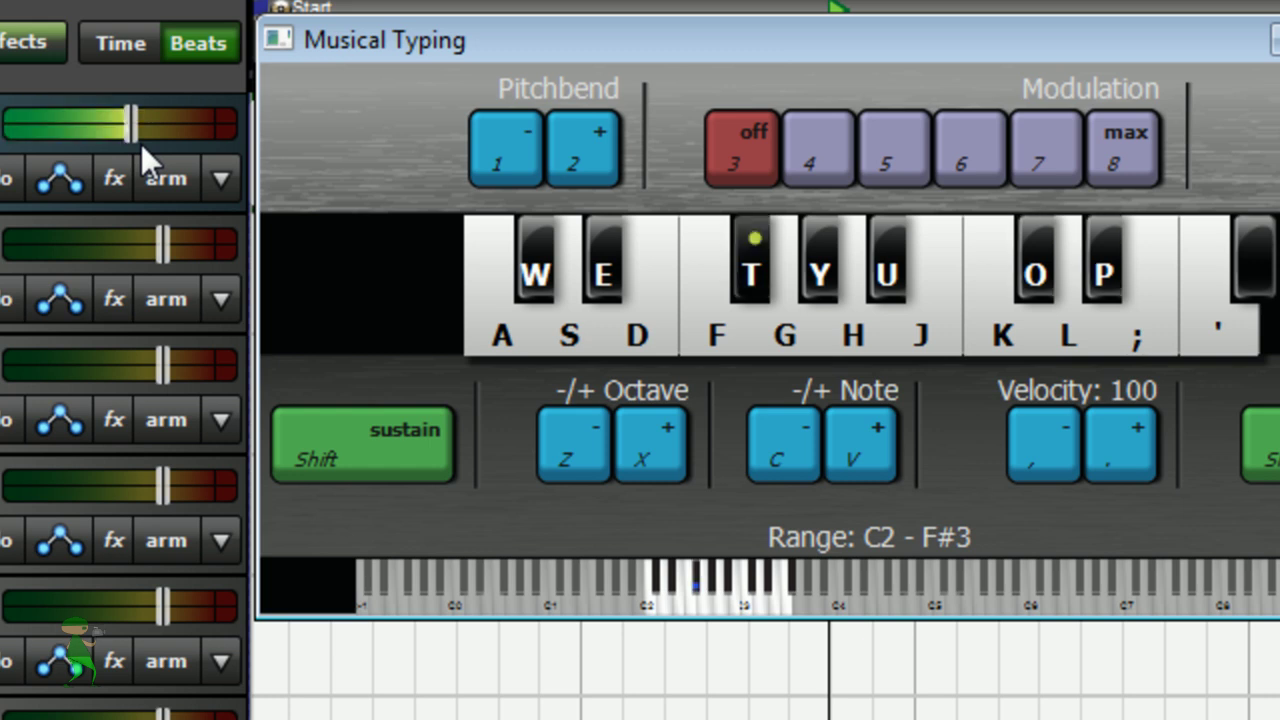
key(y)
key(w)
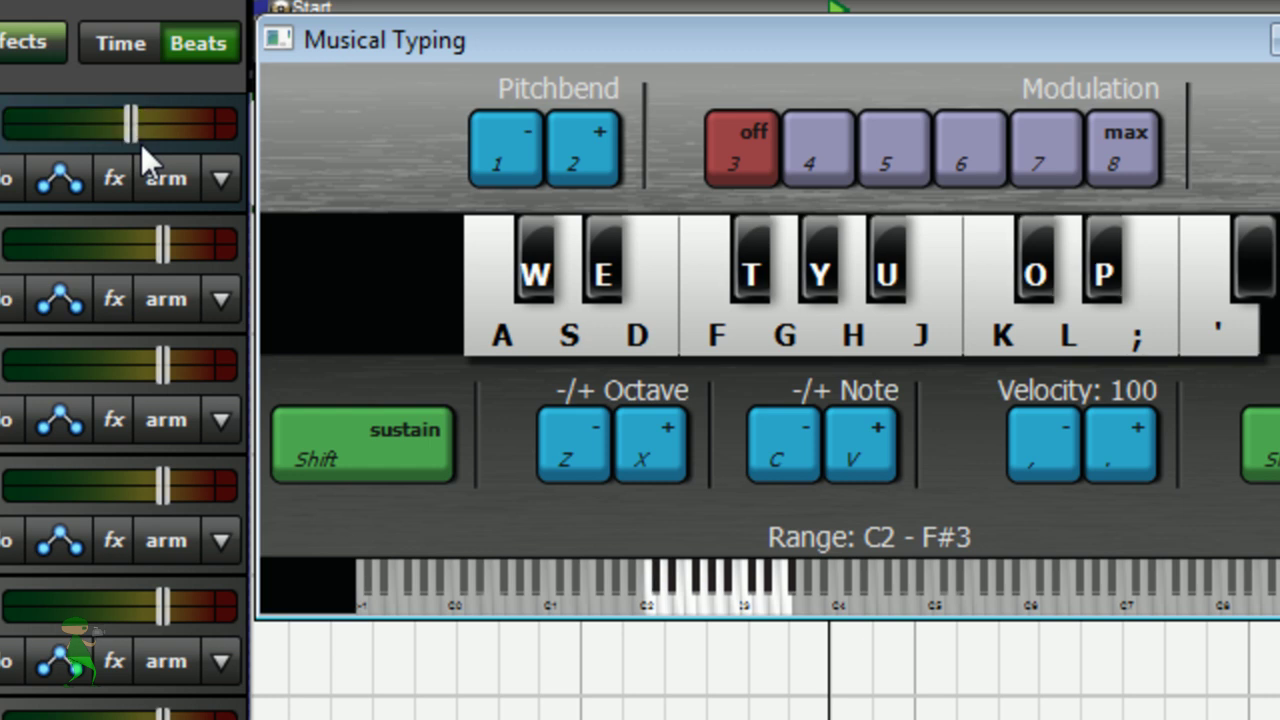
key(w)
key(e)
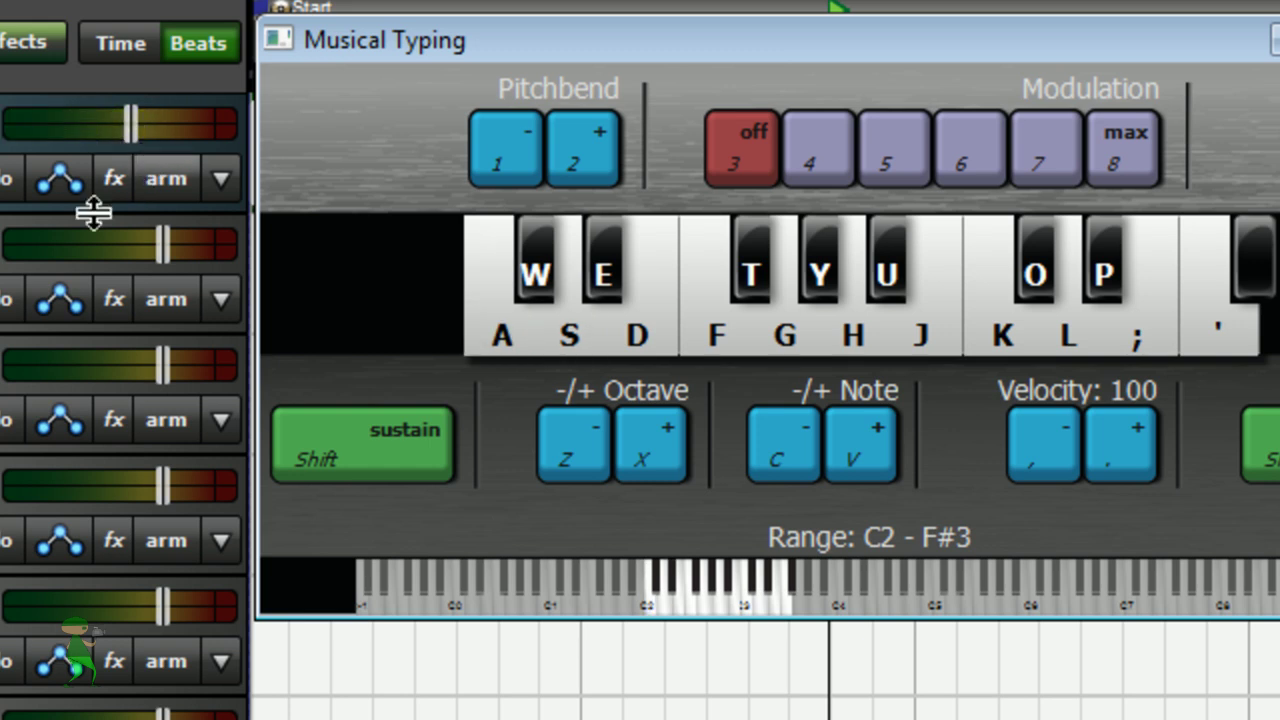
Audition the C2 drum sound repeatedly and compare it with the neighbouring notes.
click(517, 331)
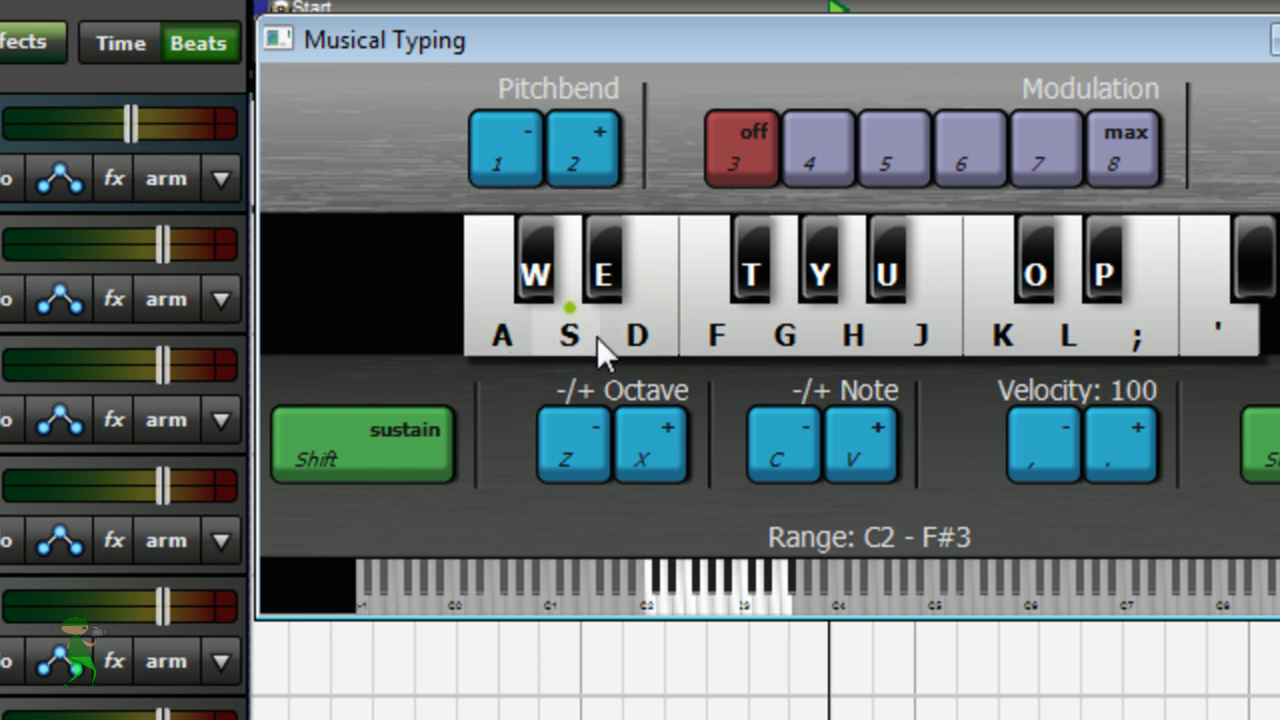
click(480, 335)
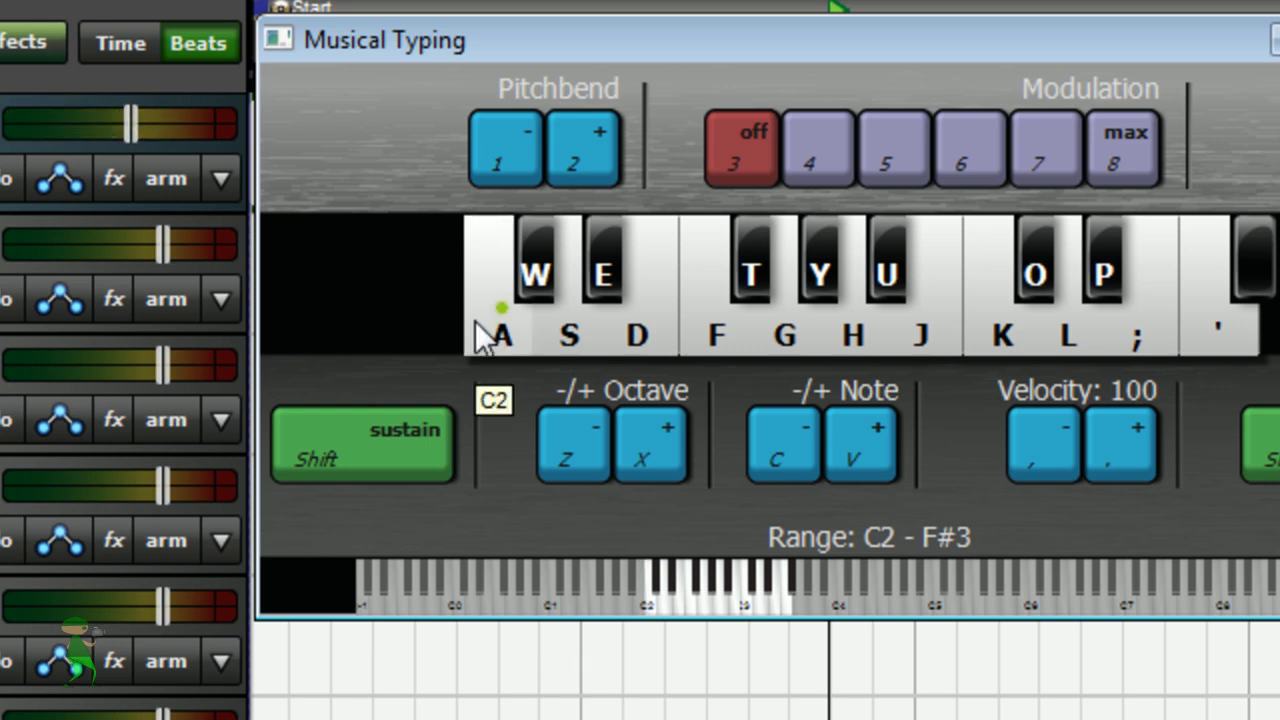
click(472, 326)
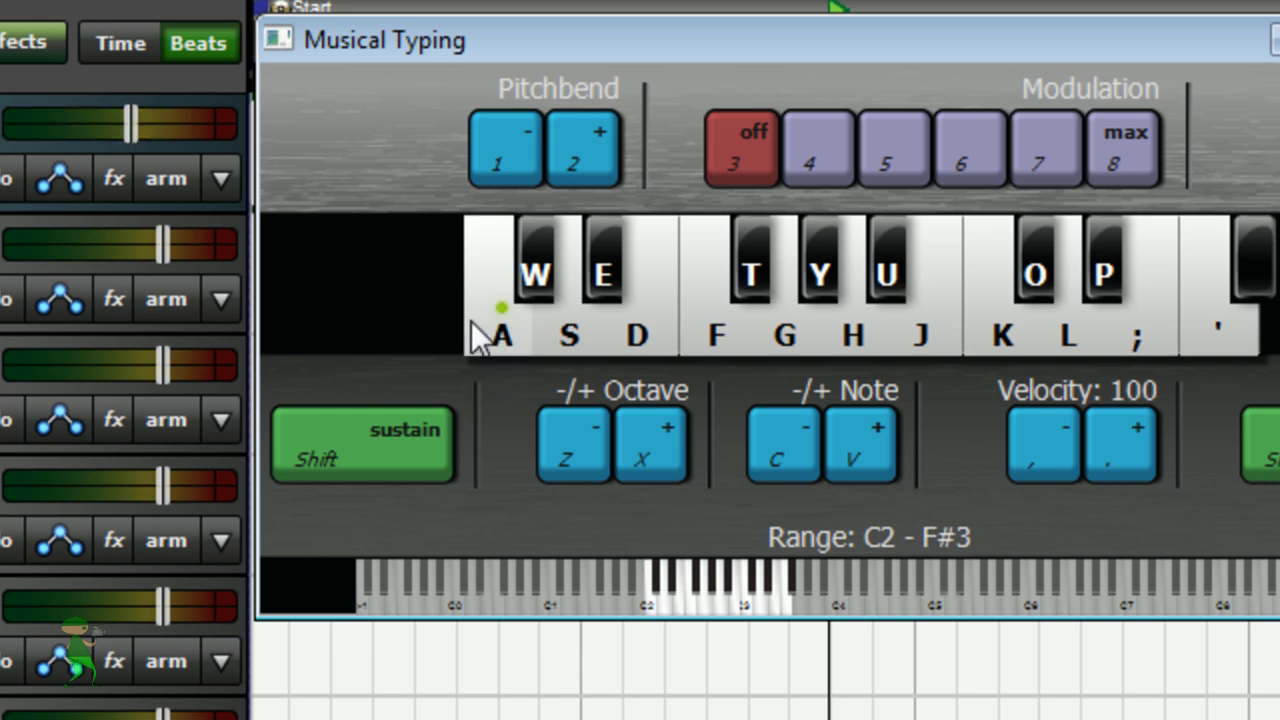
click(470, 322)
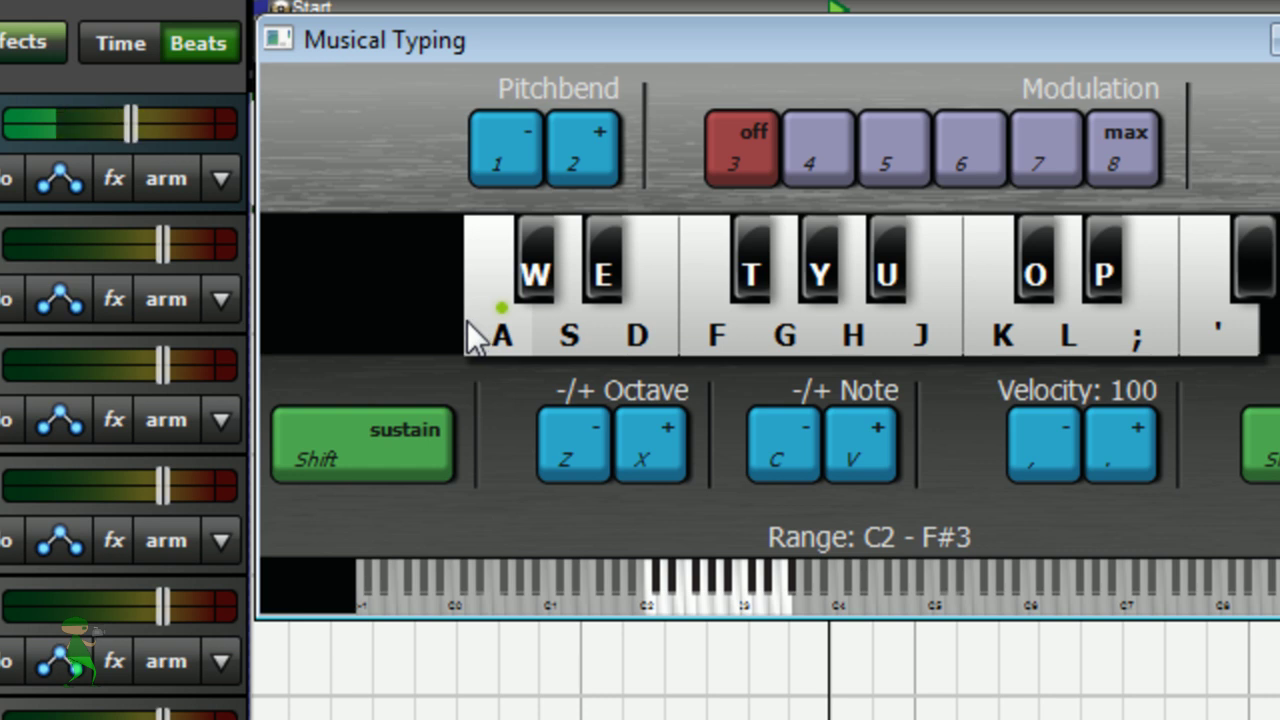
click(470, 322)
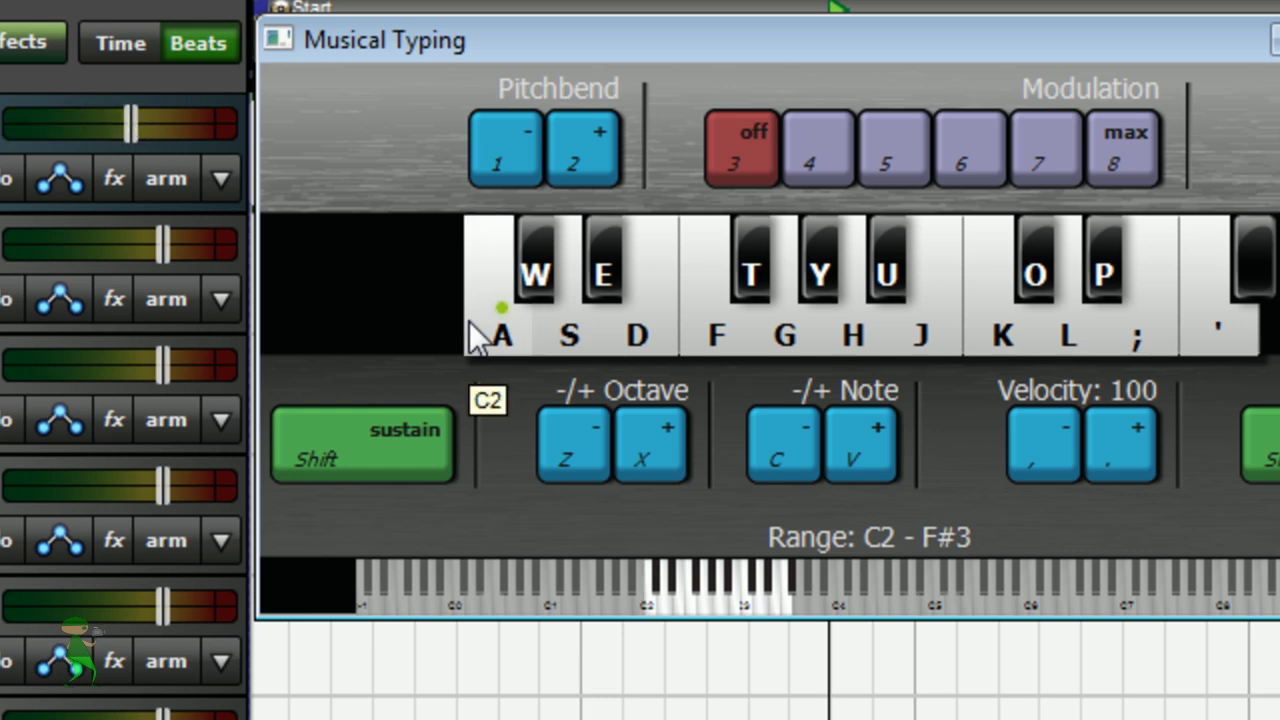
key(s)
key(w)
key(a)
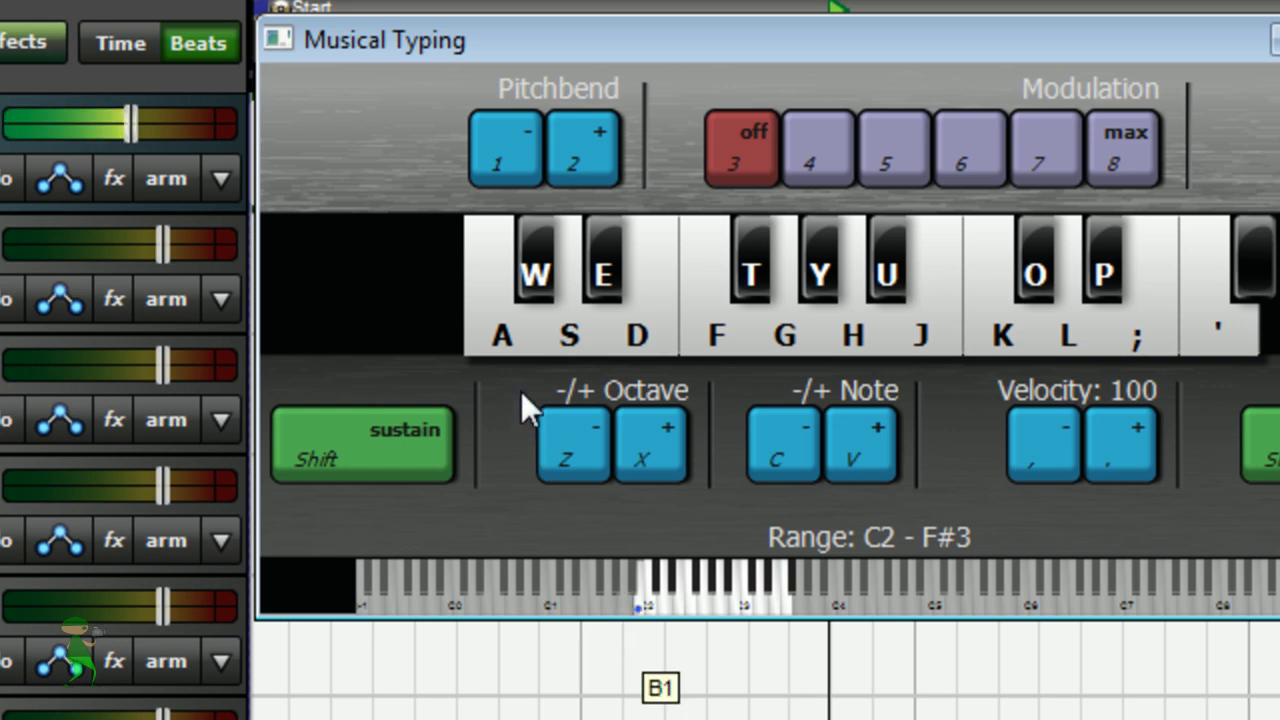
Shift the Musical Typing range to B1 - F3 and audition the B1 drum sound.
click(627, 602)
click(460, 325)
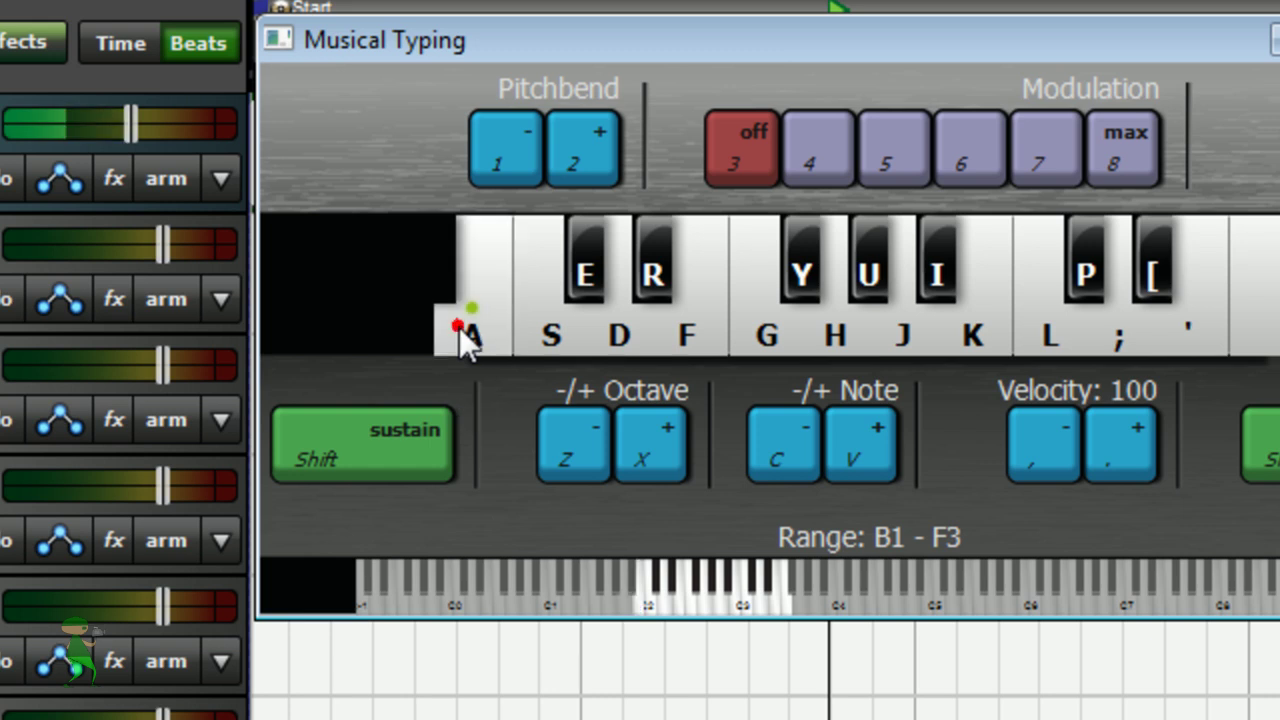
key(a)
key(a)
key(a)
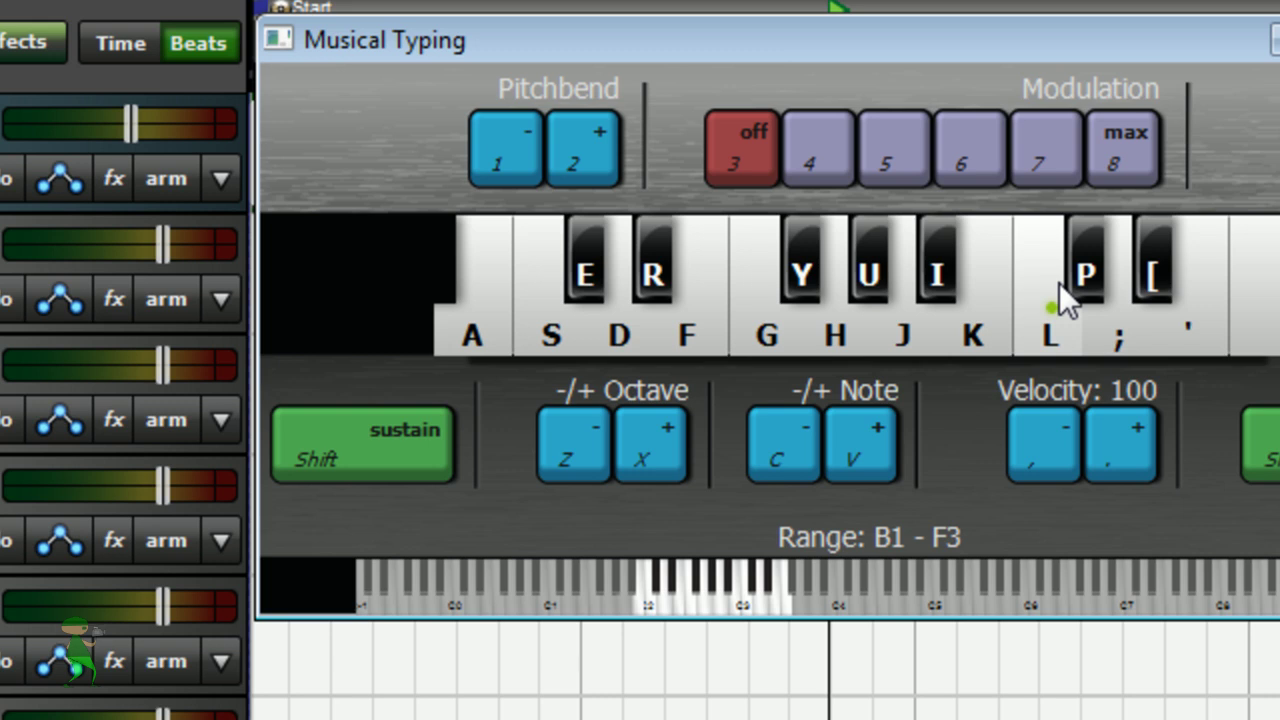
Play a test beat that combines the repeated B1 note with other drum sounds of the kit.
key(a)
key(a)
key(a)
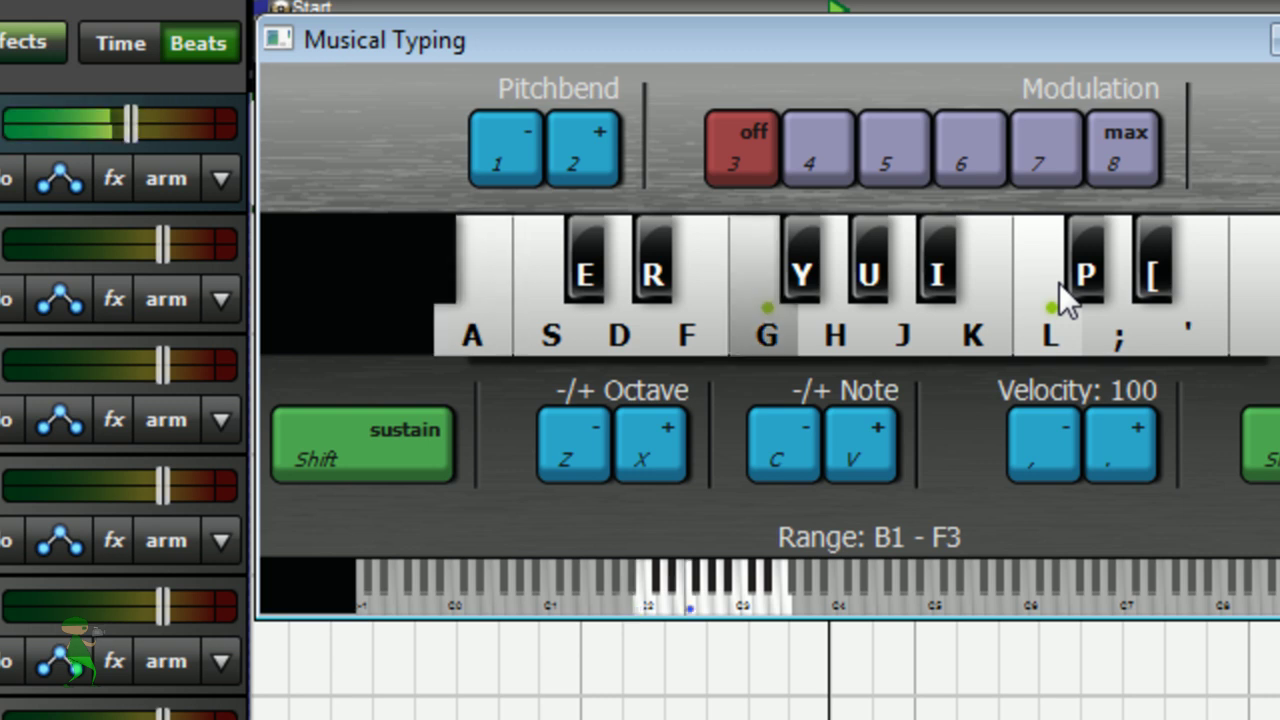
key(a)
key(a)
key(a)
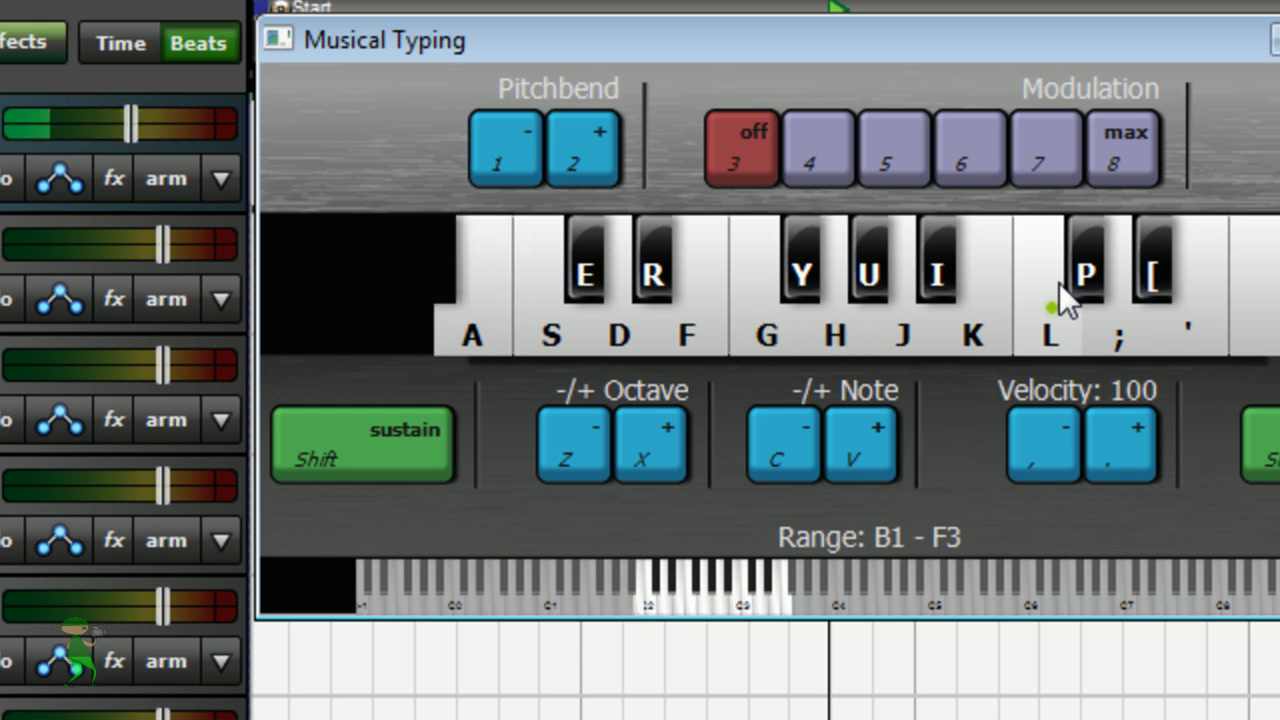
key(a)
key(a)
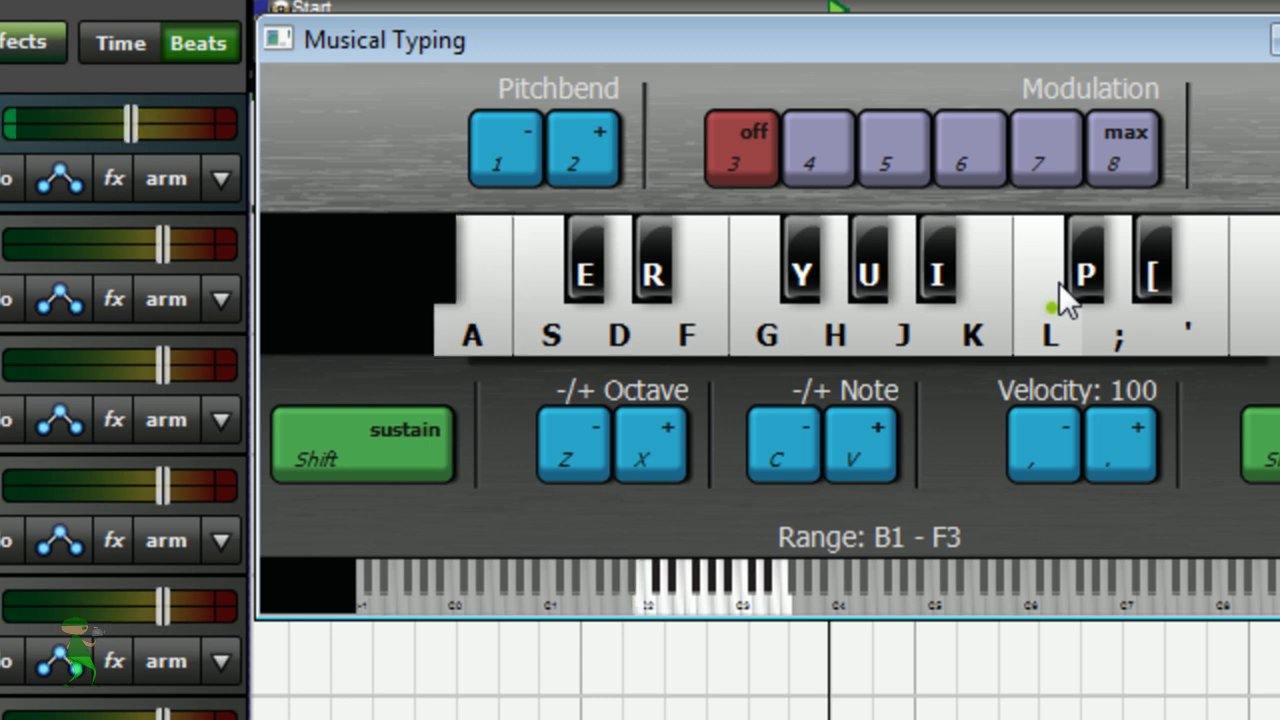
key(h)
key(a)
key(a)
key(a)
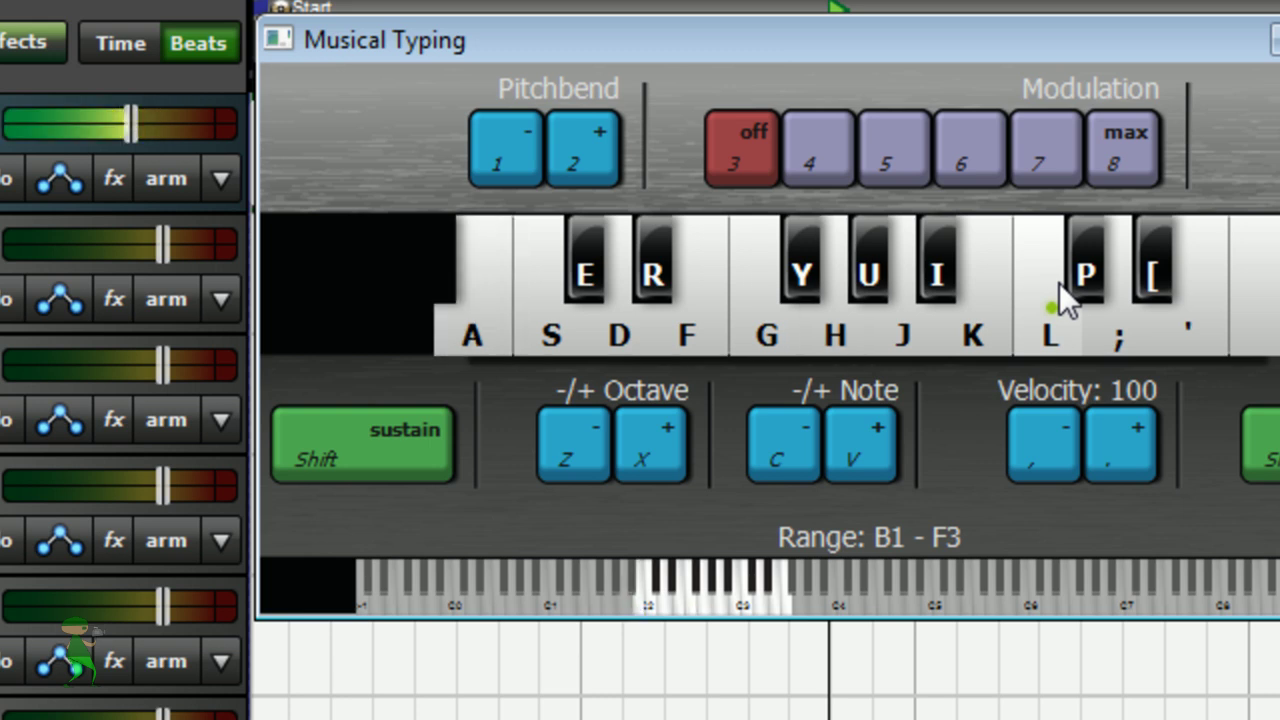
Rehearse a drum pattern that alternates the B1 drum with the C#2, G2 and A2 sounds.
key(e)
key(h)
key(a)
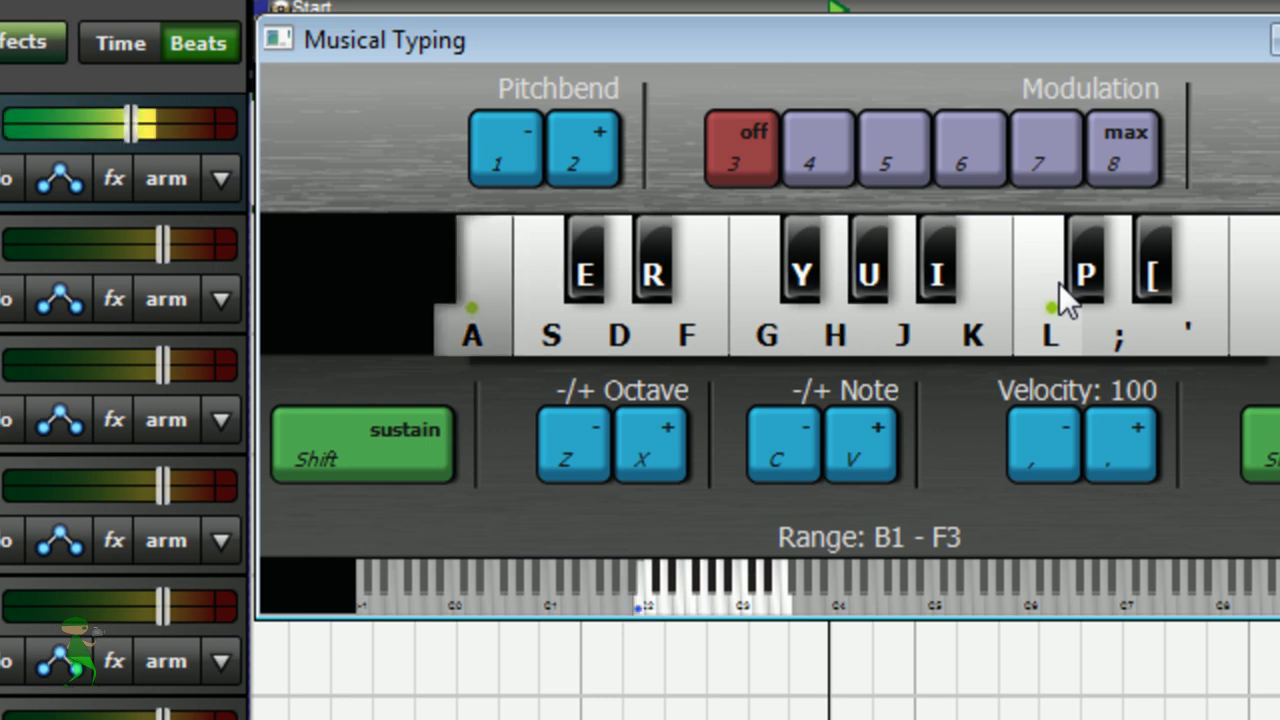
key(h)
key(j)
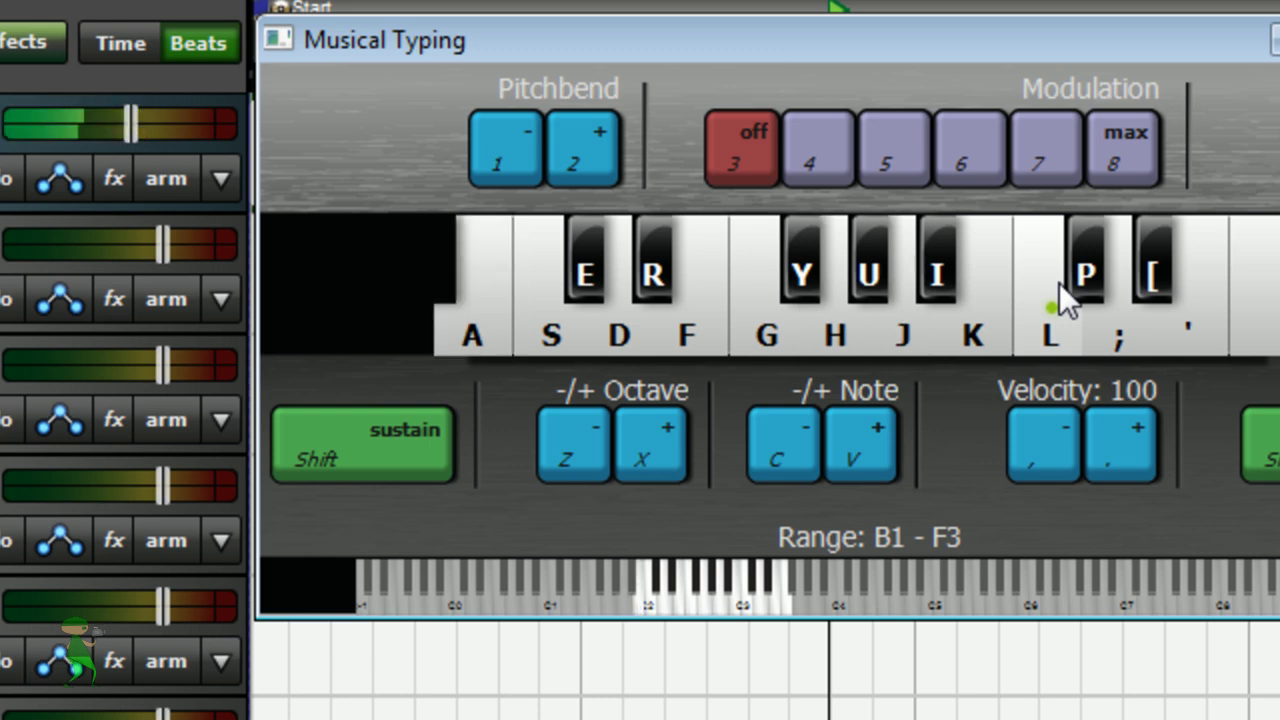
key(a)
key(h)
key(e)
key(a)
key(h)
key(j)
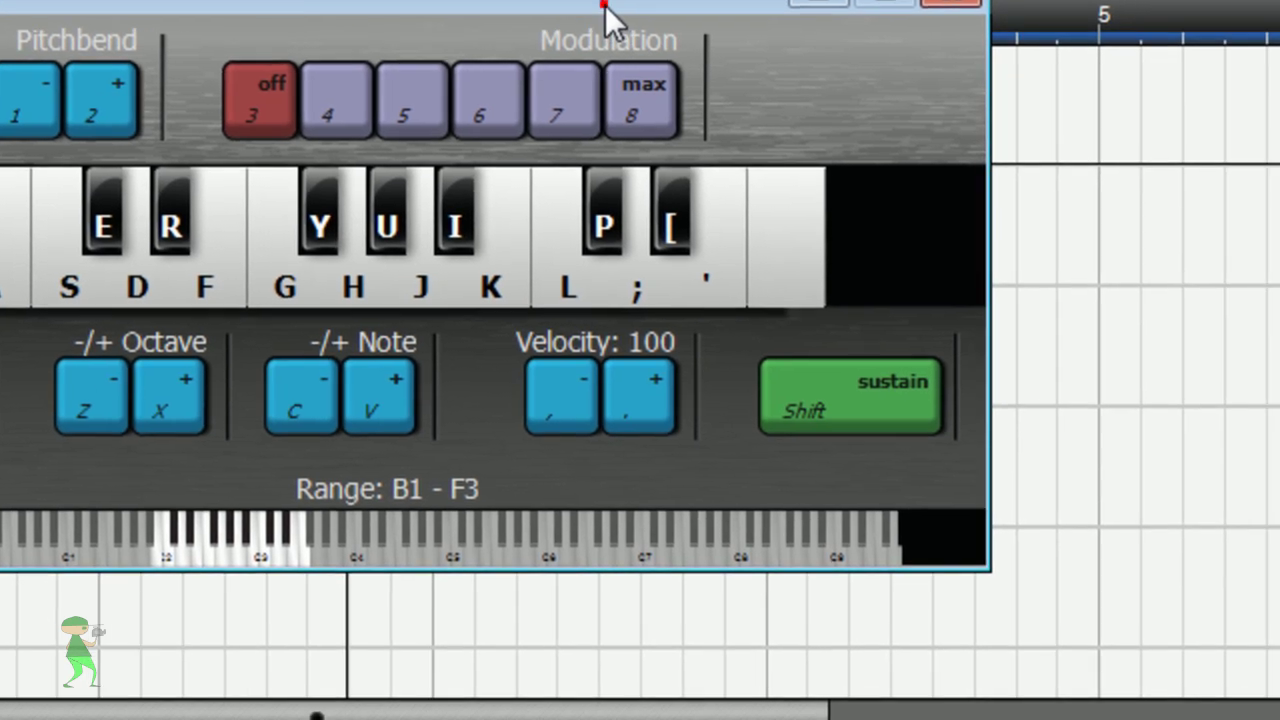
Reposition the Musical Typing window over the timeline and return the playhead to the start of the project.
drag(604, 15, 857, 95)
mouse_move(593, 277)
mouse_down()
mouse_move(647, 375)
mouse_move(651, 346)
mouse_move(497, 303)
mouse_move(527, 329)
mouse_up()
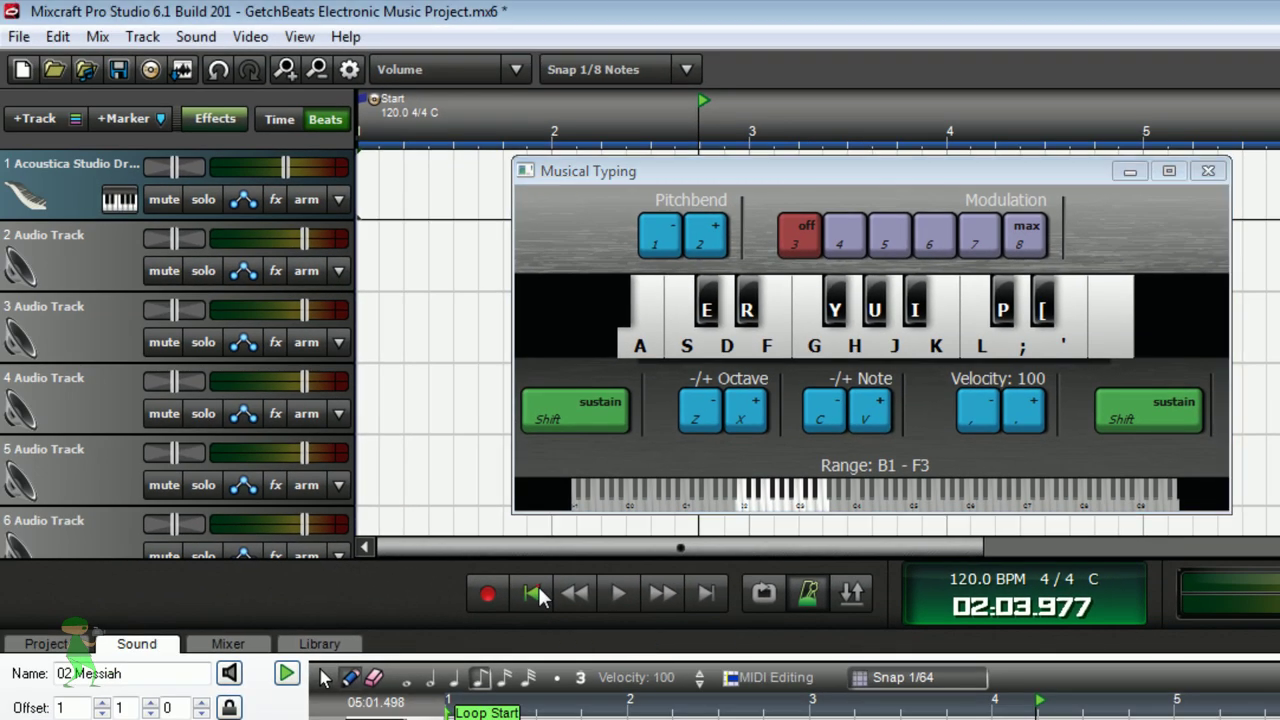
click(537, 594)
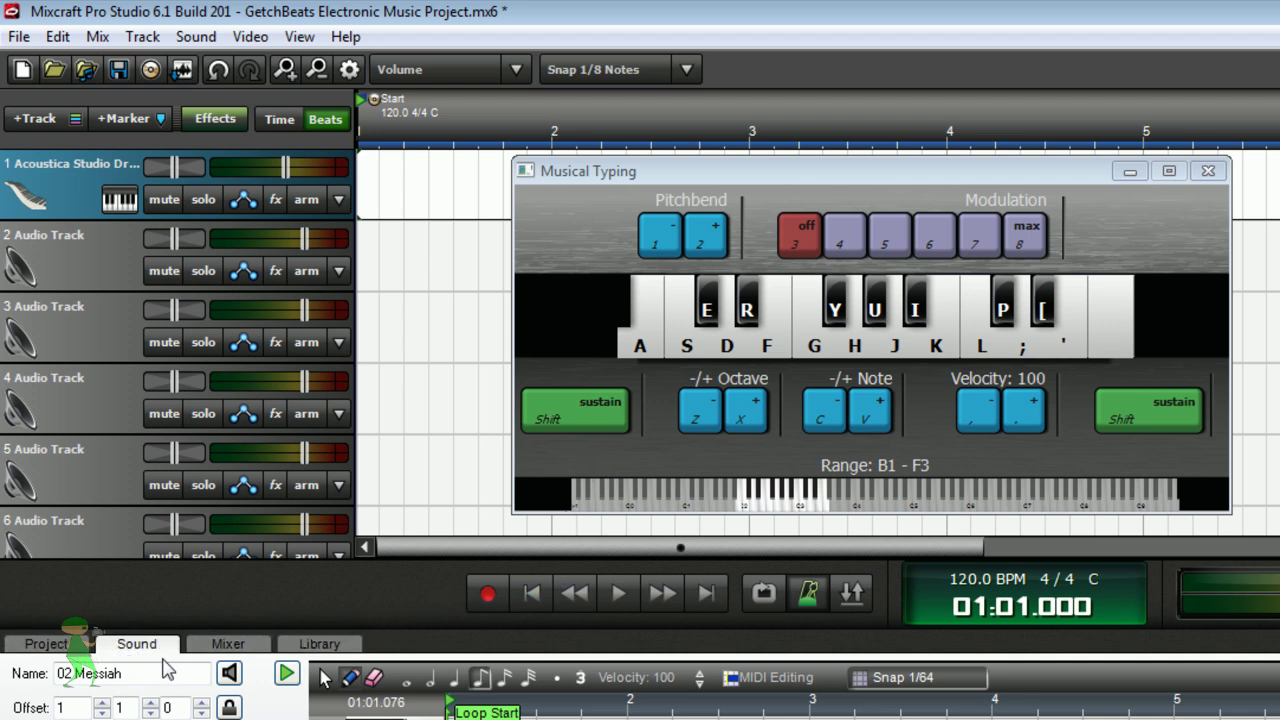
Accept the metronome settings with only Recording enabled and set the project tempo to 130 BPM.
right_click(812, 598)
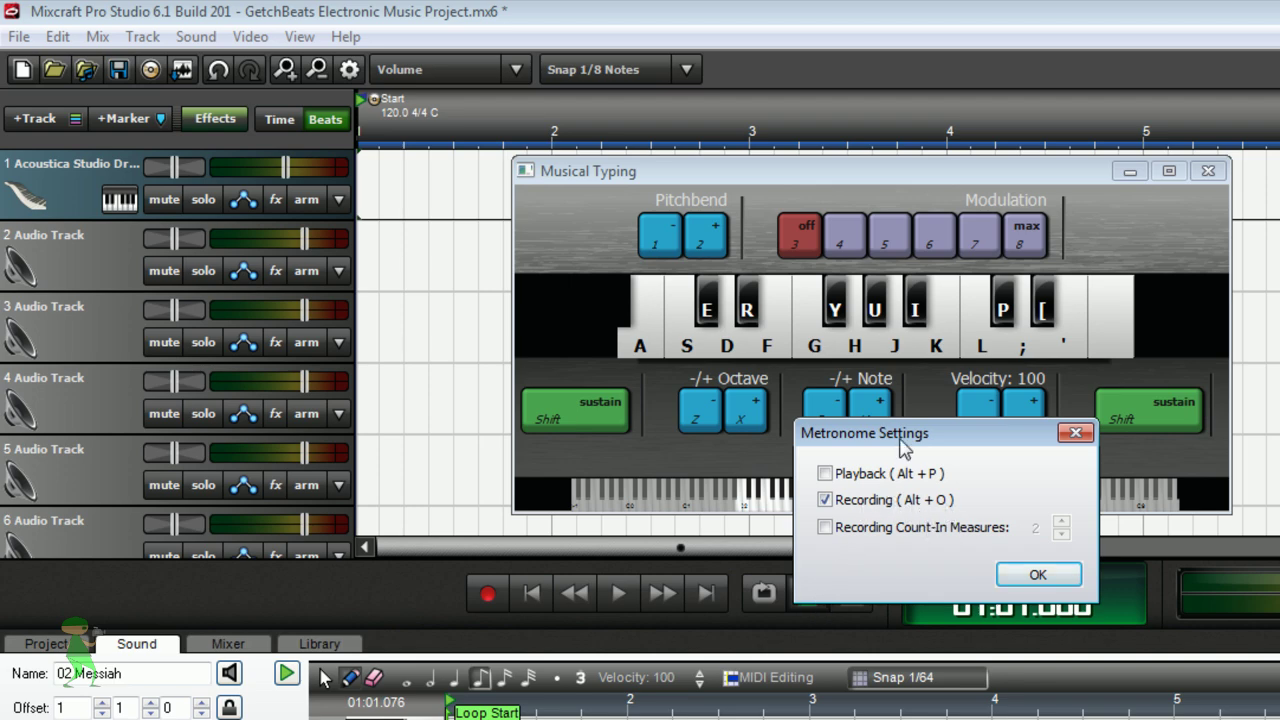
click(1037, 577)
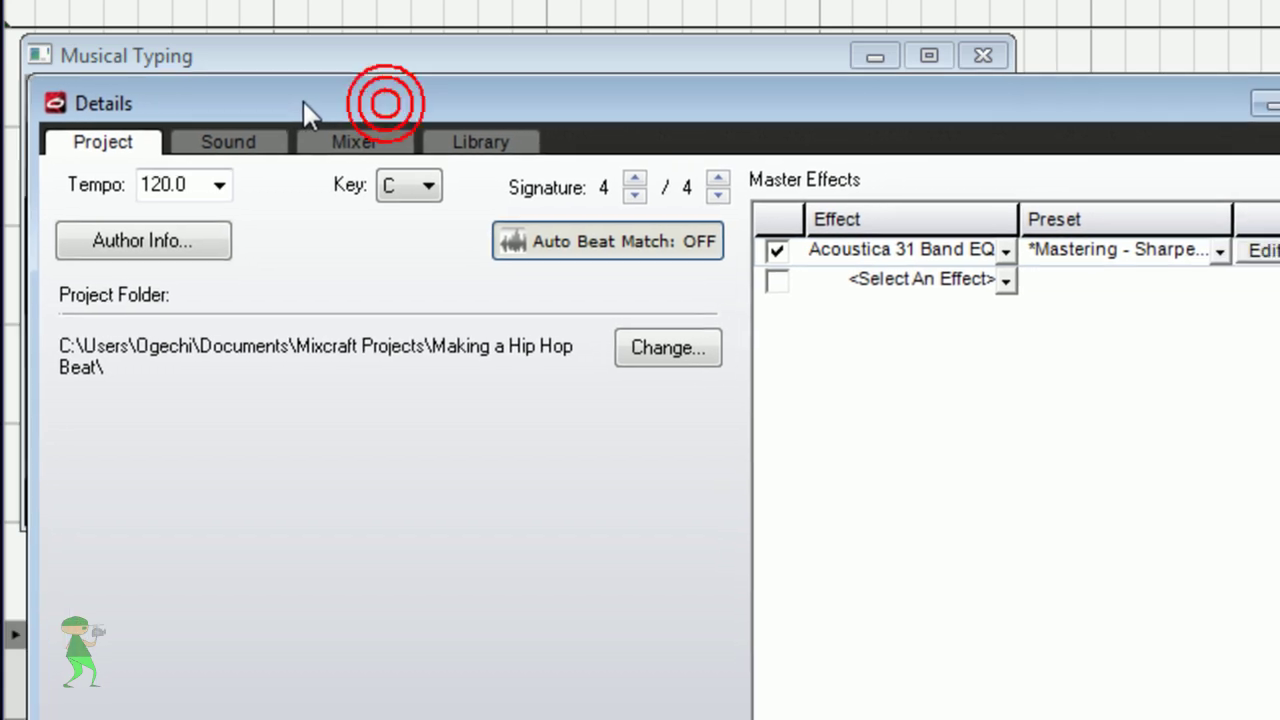
click(190, 185)
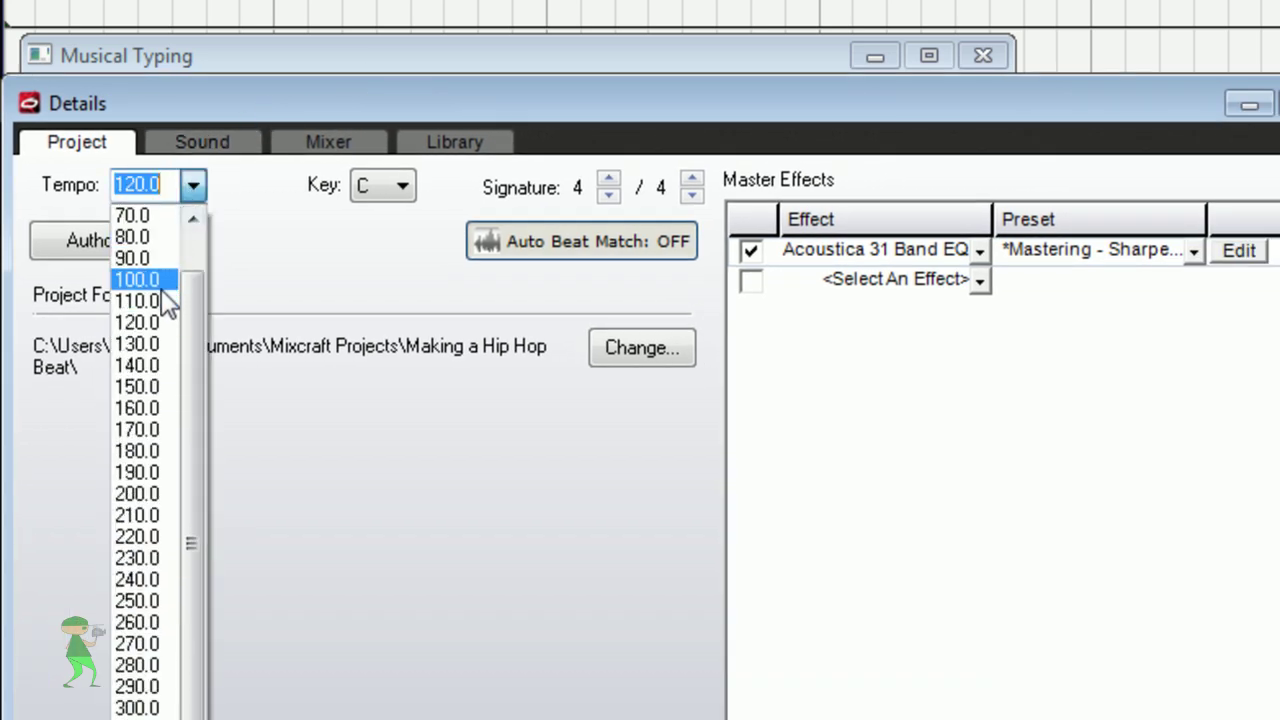
click(150, 350)
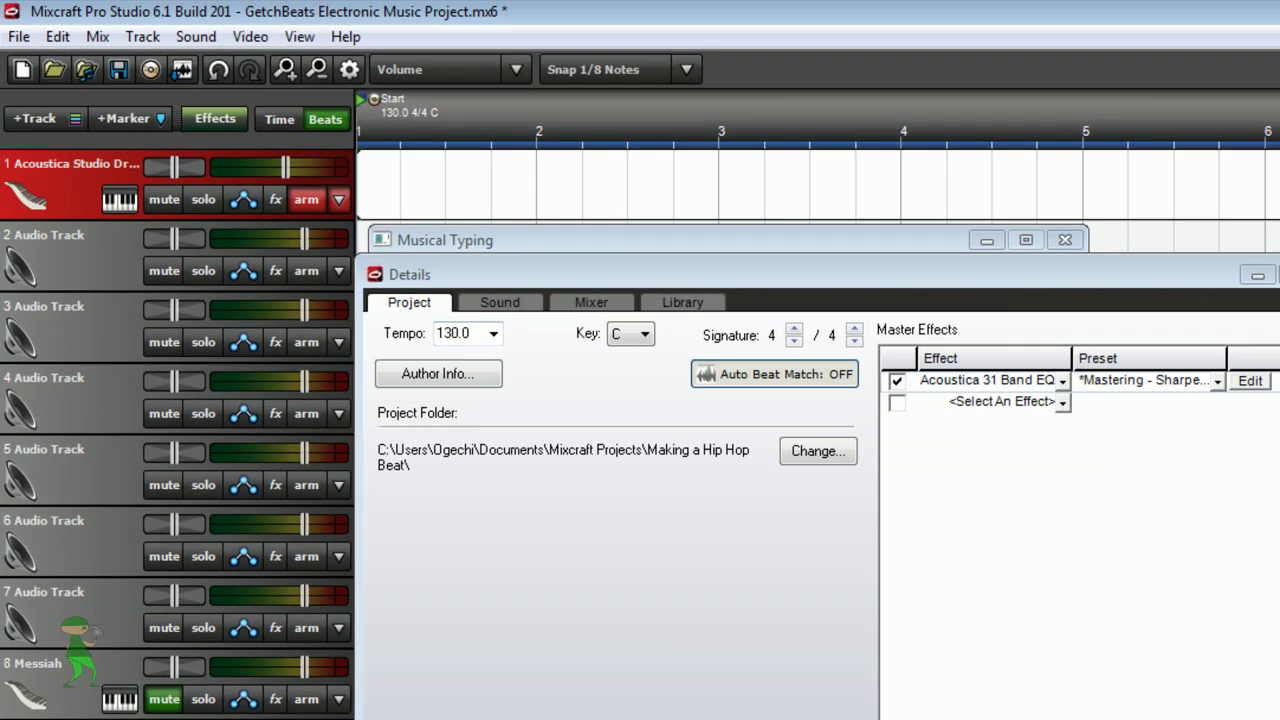
Record a short trial take on the Acoustica Studio Drums track at 130 BPM, then stop.
key(r)
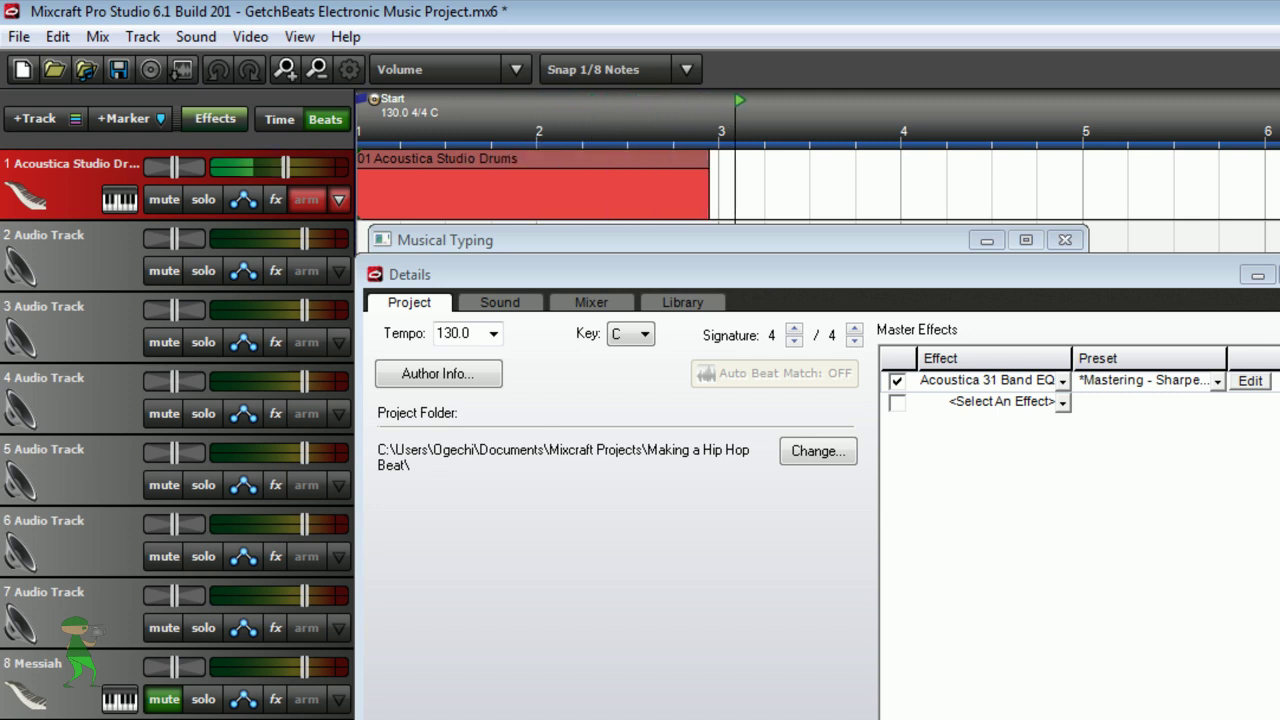
key(z)
key(x)
key(z)
key(a)
key(space)
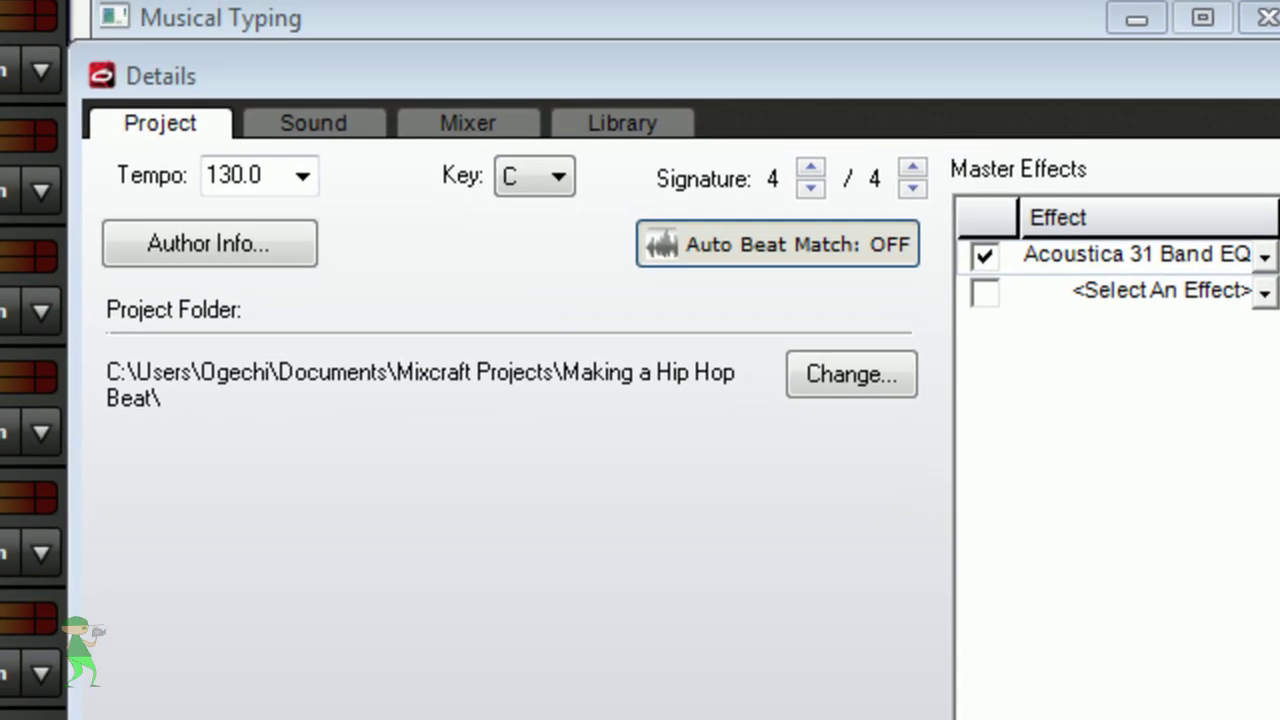
Set the project tempo to 140 BPM.
click(301, 176)
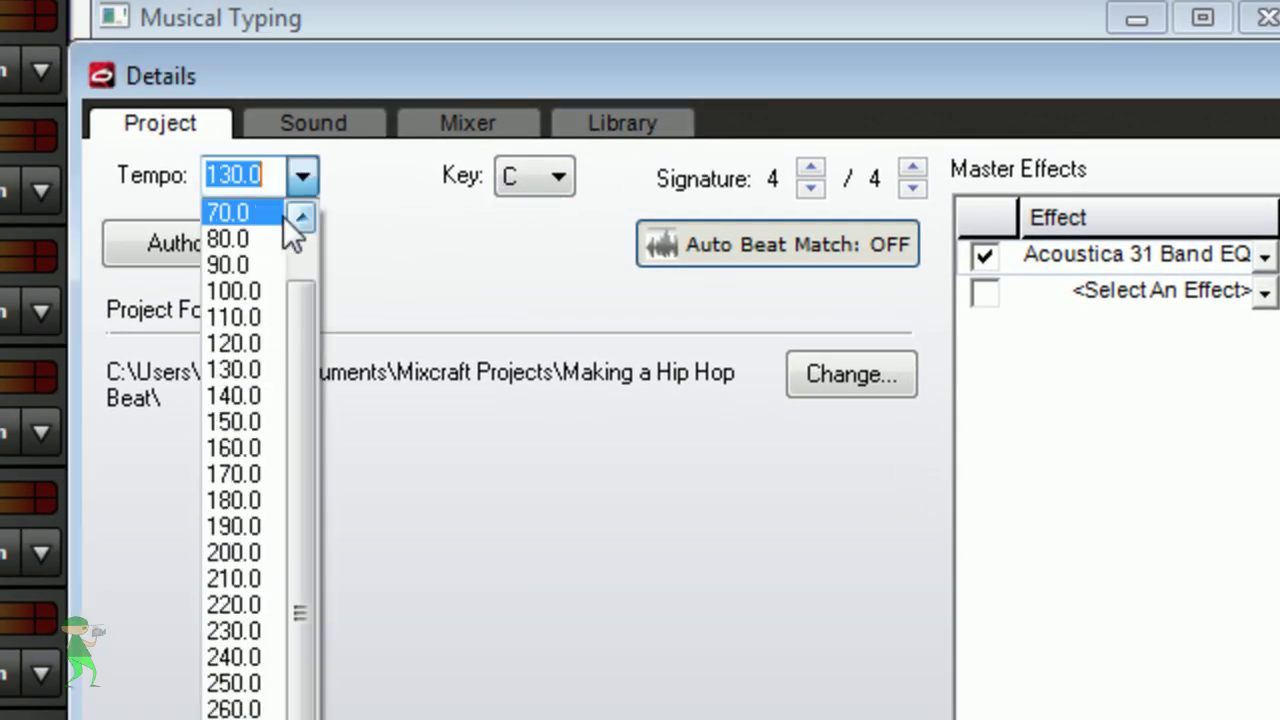
click(256, 395)
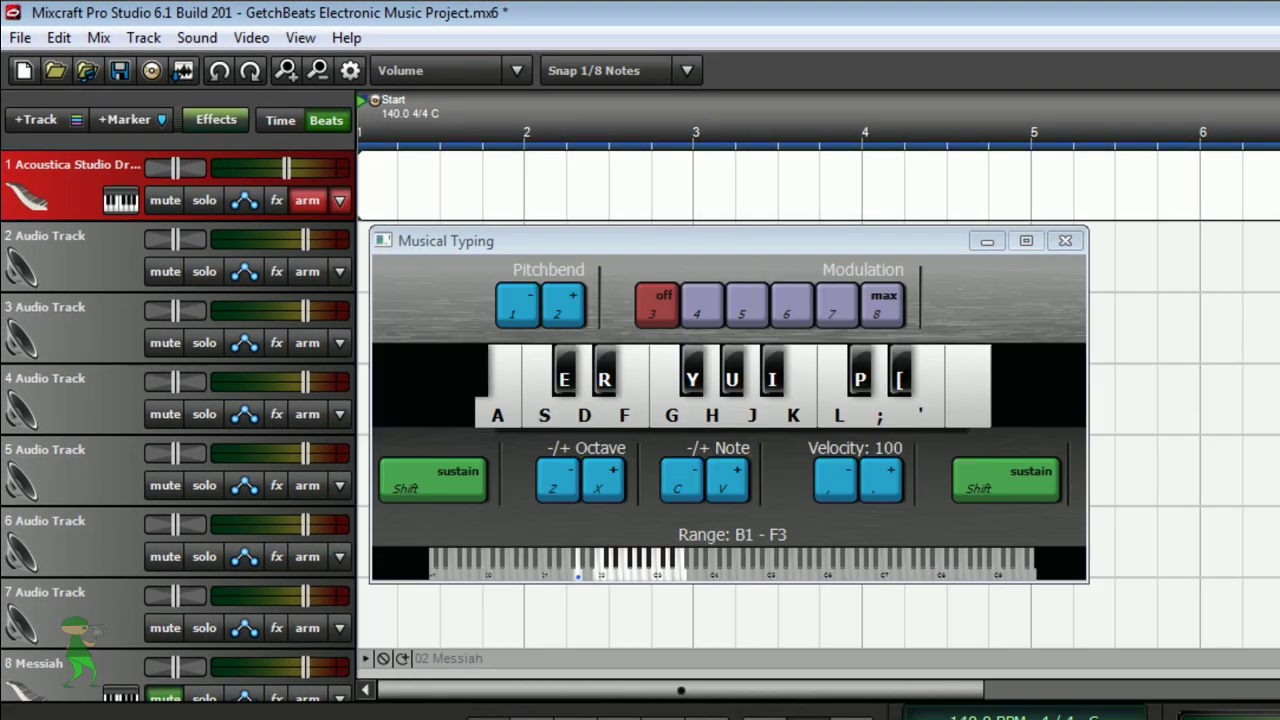
Record a drum beat with Musical Typing on the Acoustica Studio Drums track, playing from measure 3 to about measure 11.
click(490, 718)
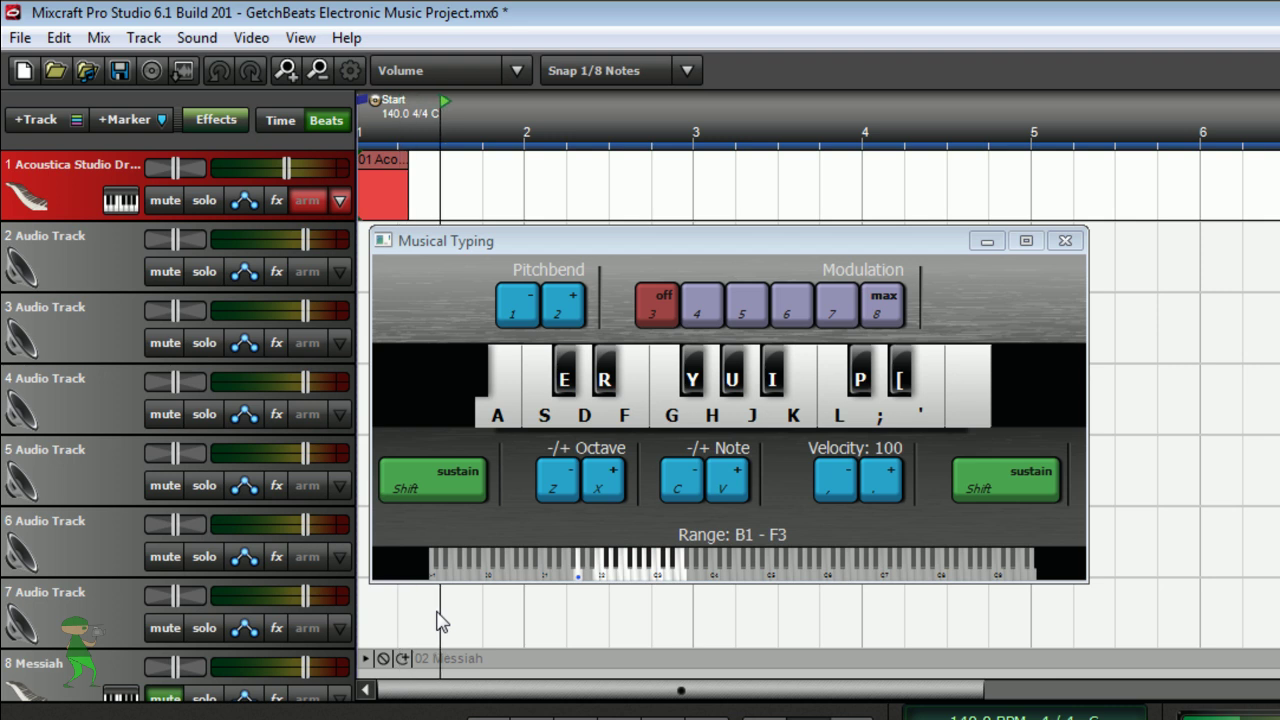
key(a)
key(a)
key(h)
key(a)
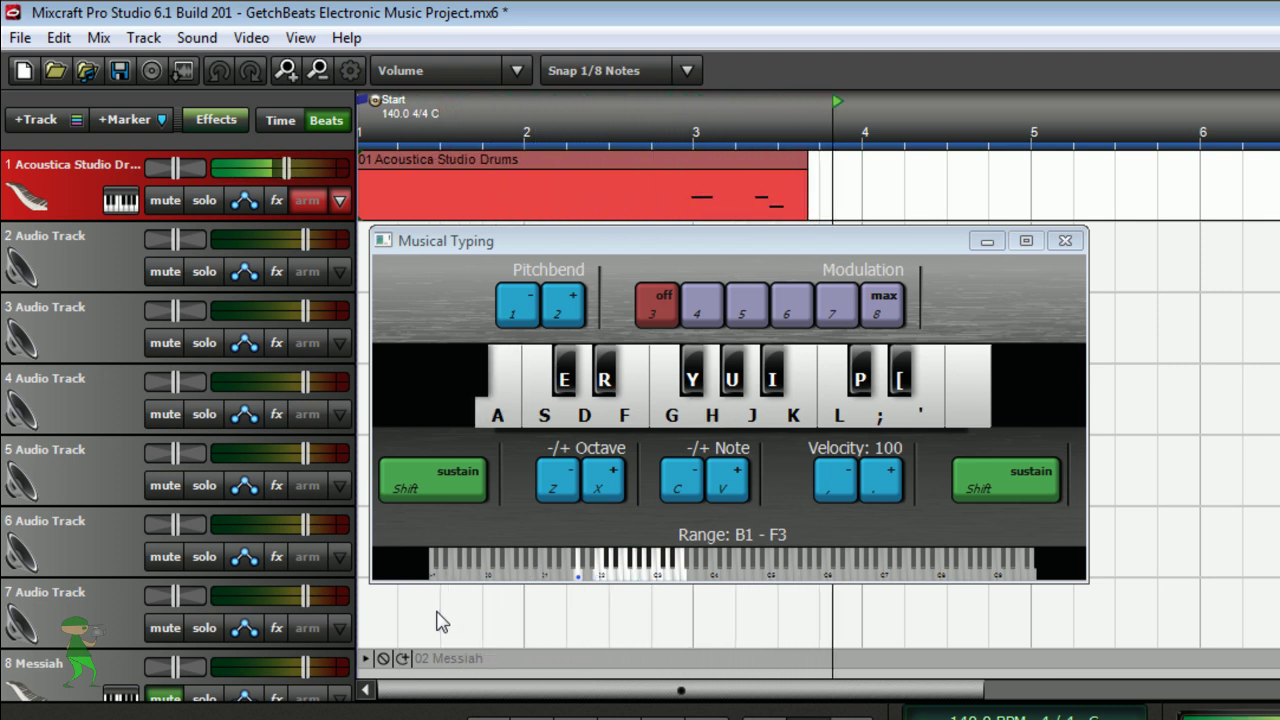
key(e)
key(a)
key(h)
key(a)
key(a)
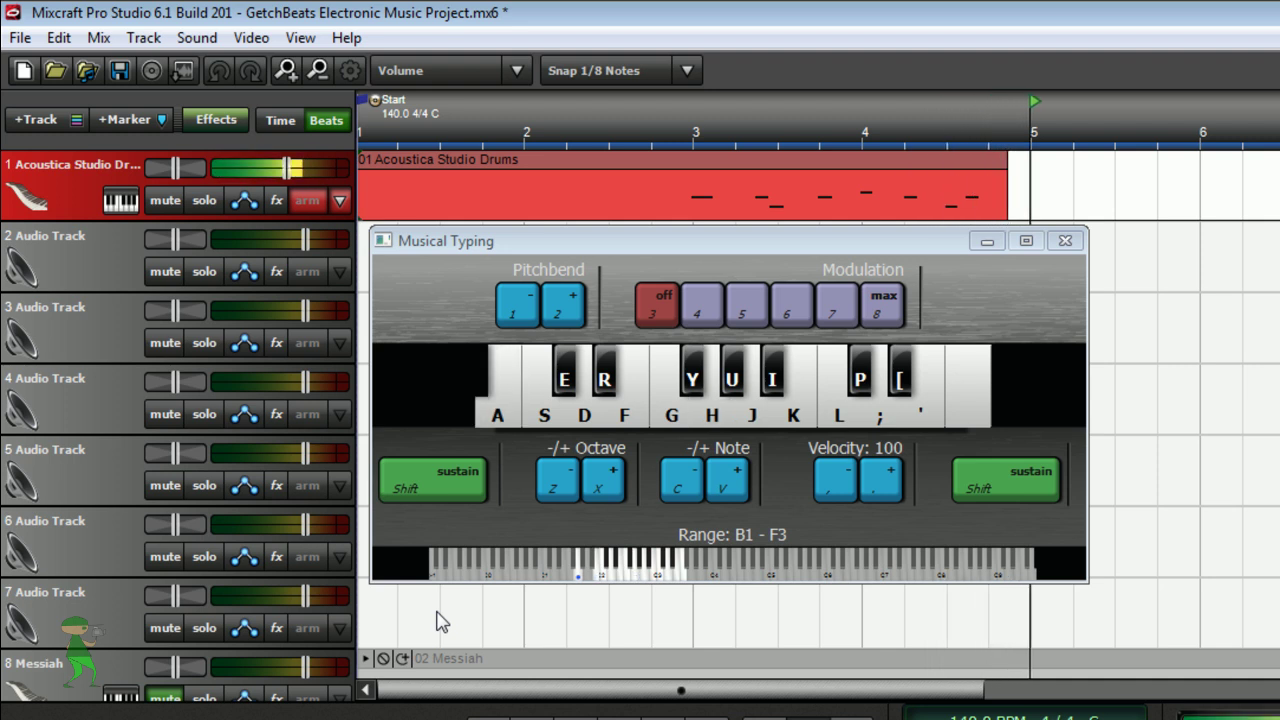
key(a)
key(h)
key(a)
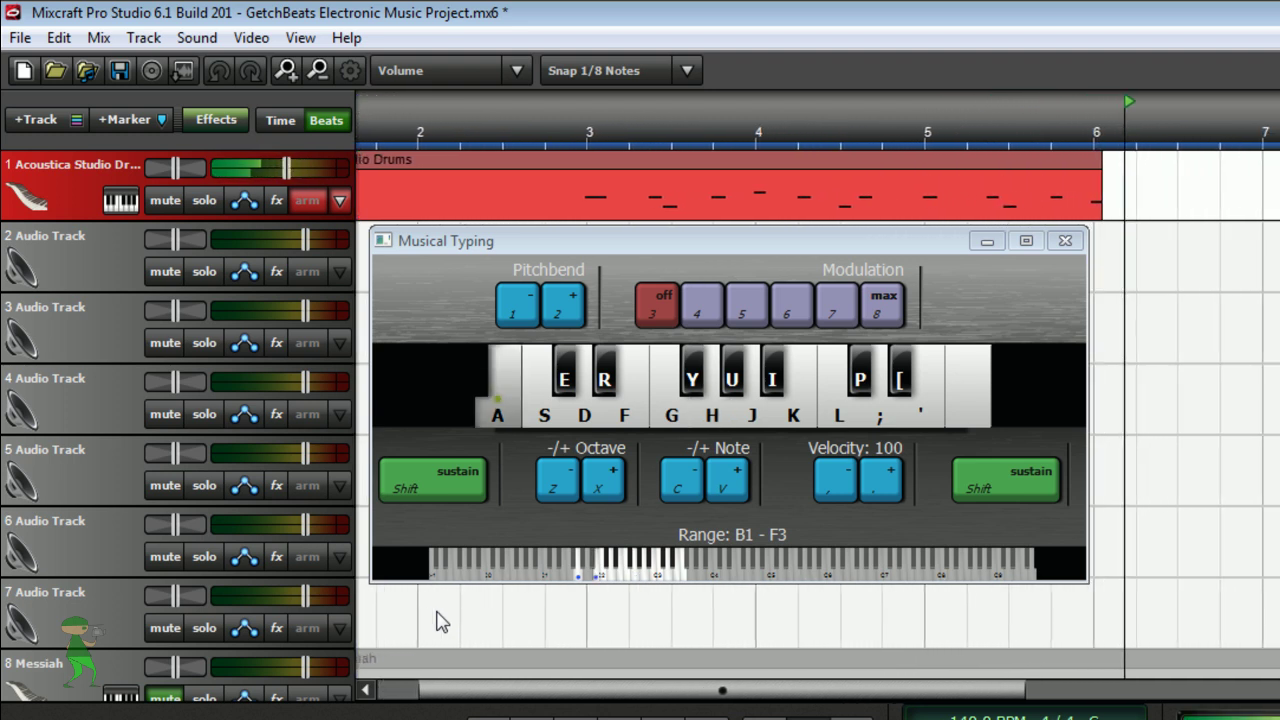
key(h)
key(a)
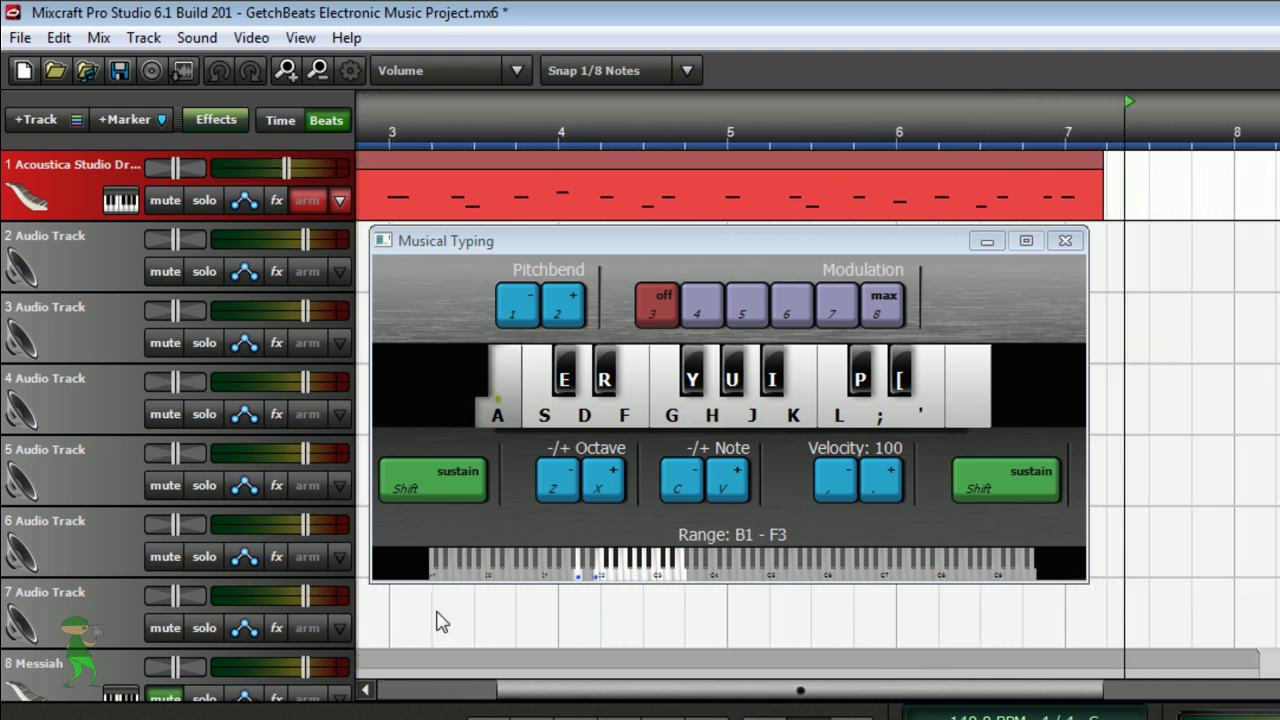
key(e)
key(a)
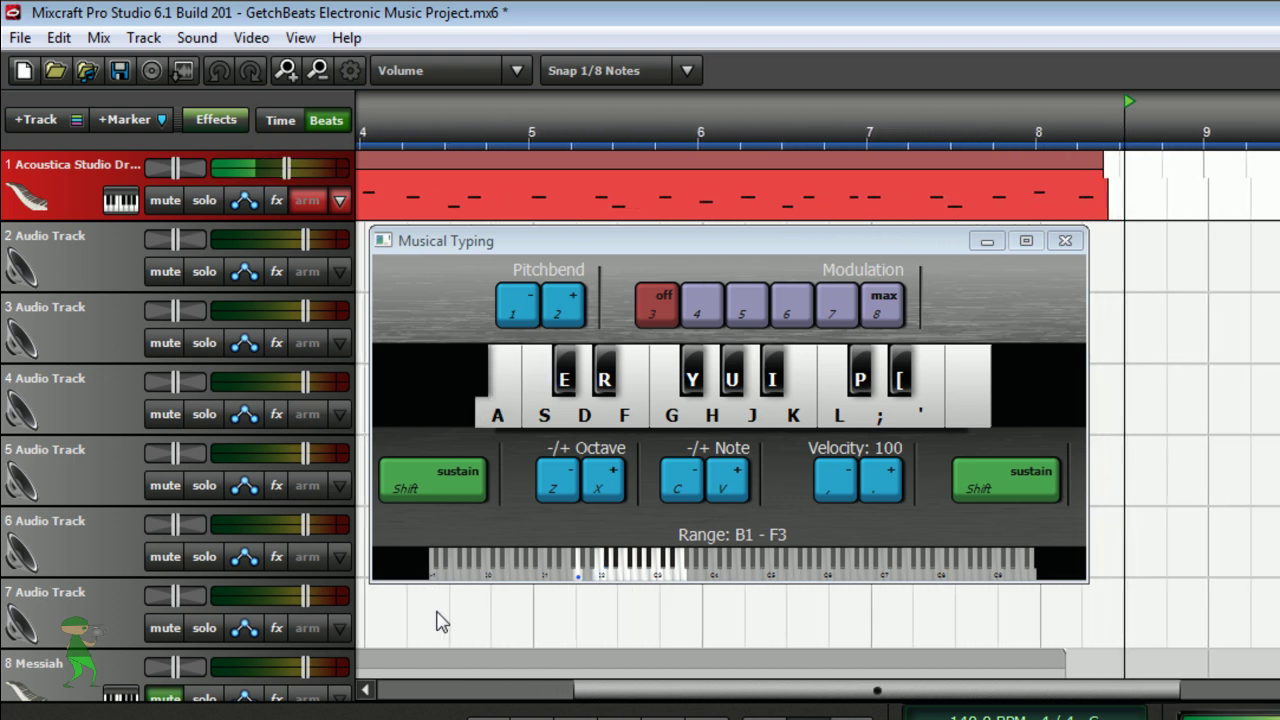
key(a)
key(a)
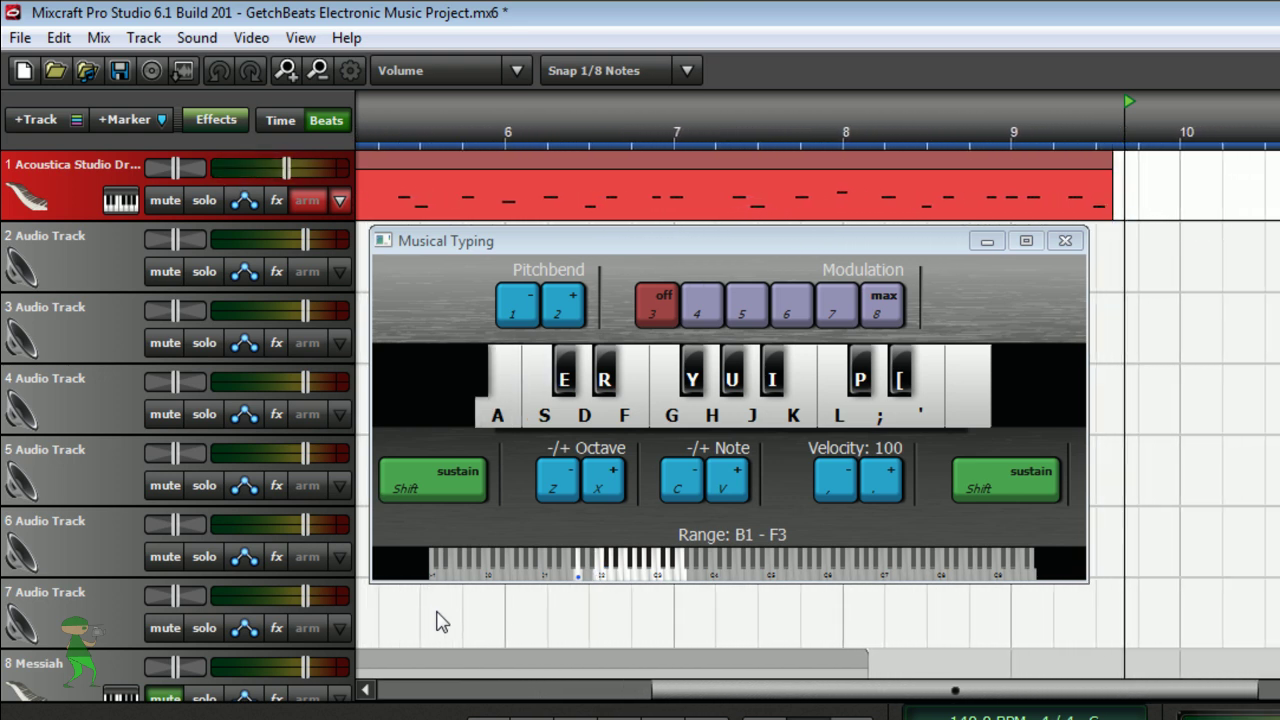
key(j)
key(a)
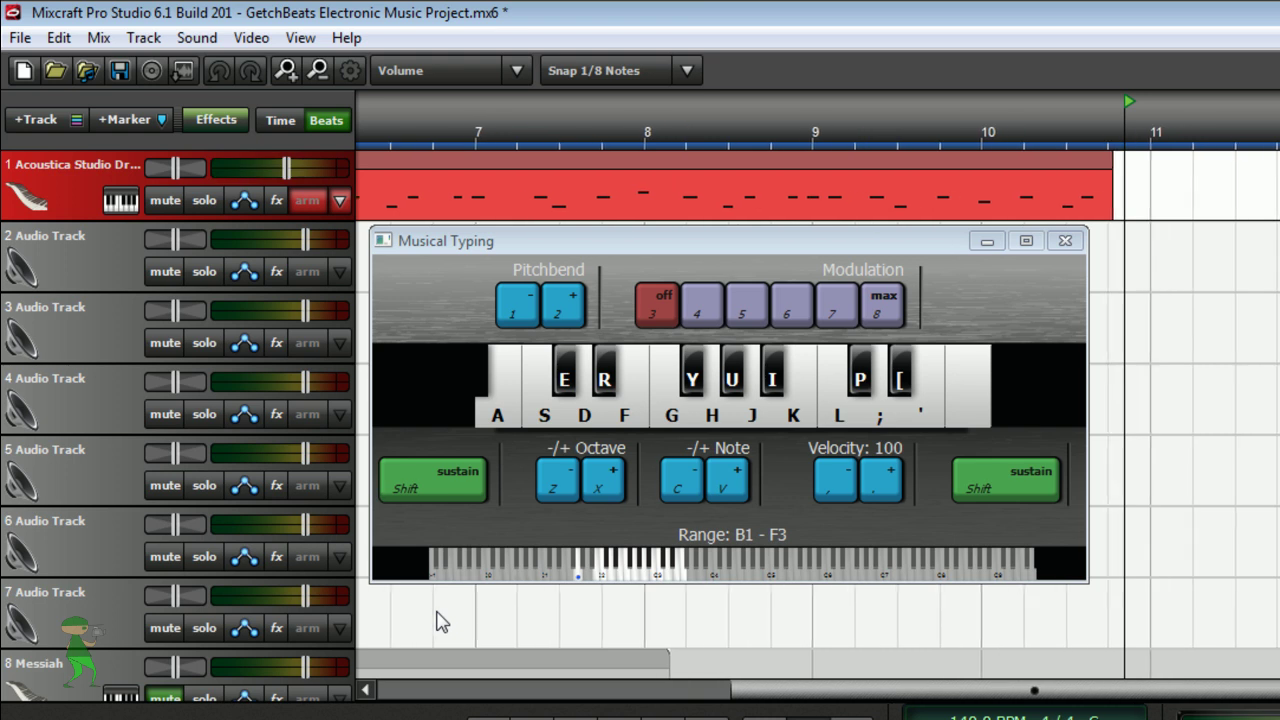
key(space)
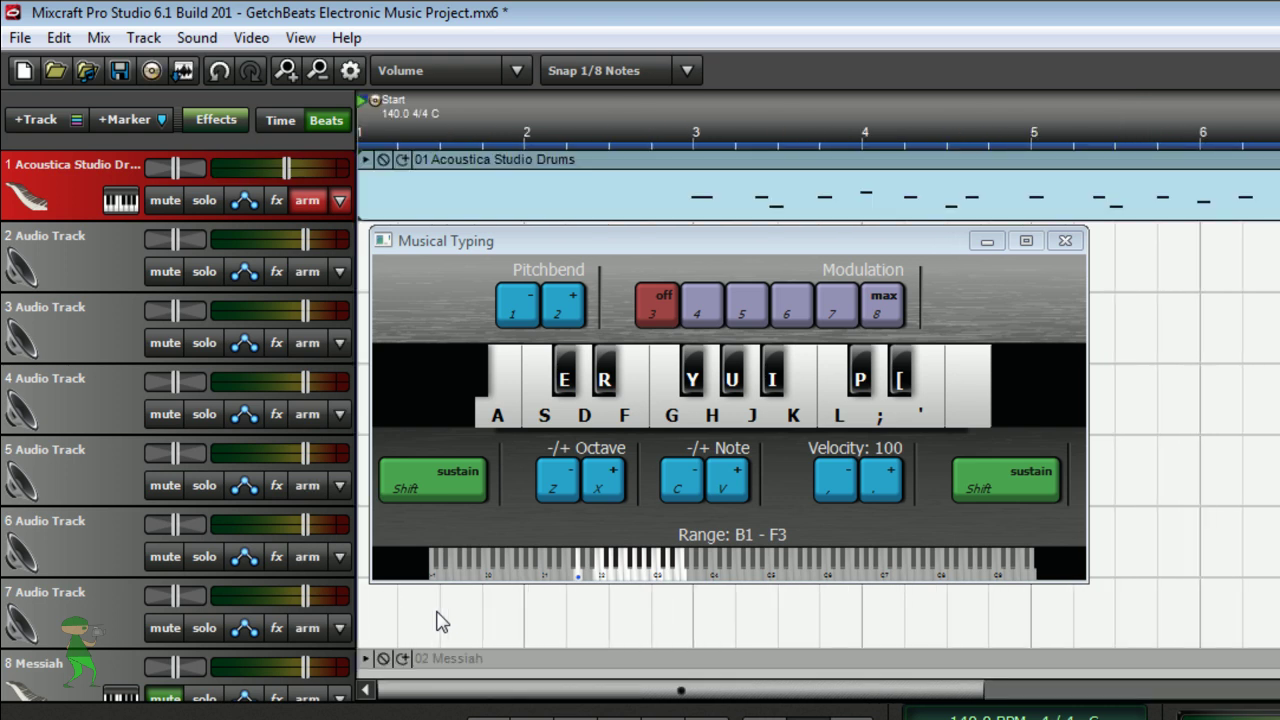
Play back the recorded drum beat from just before measure 3.
click(664, 100)
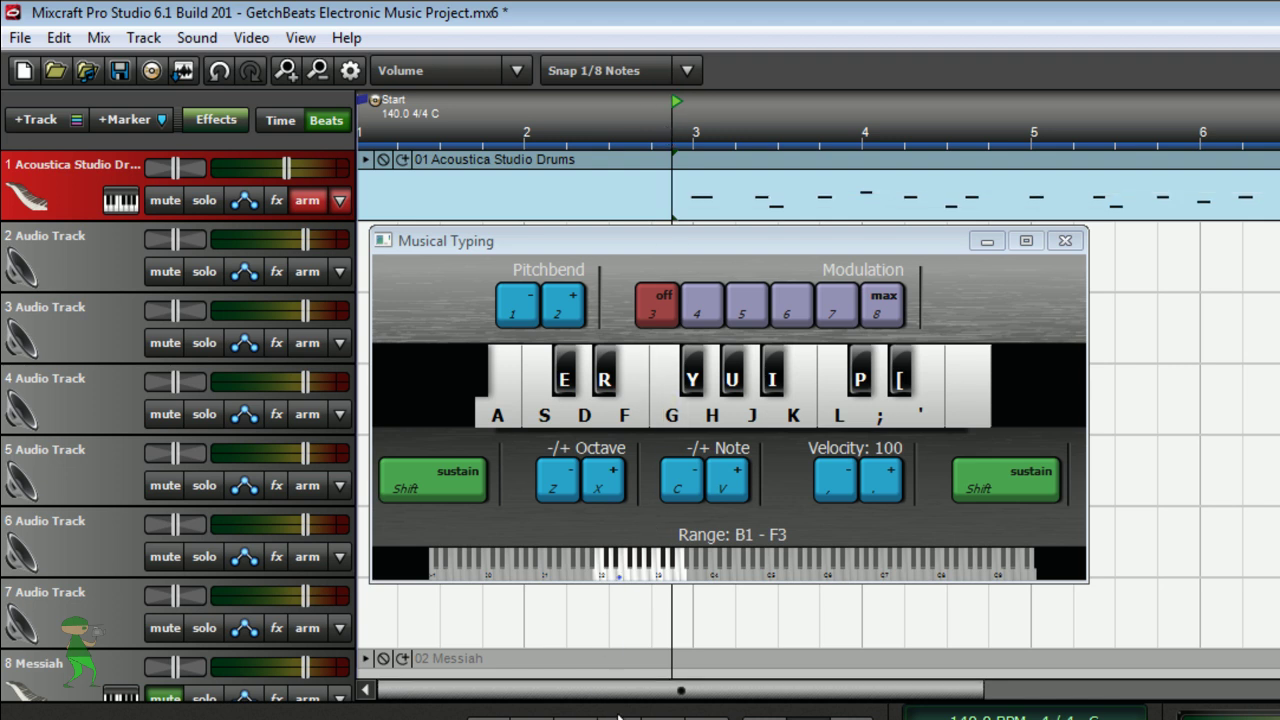
key(space)
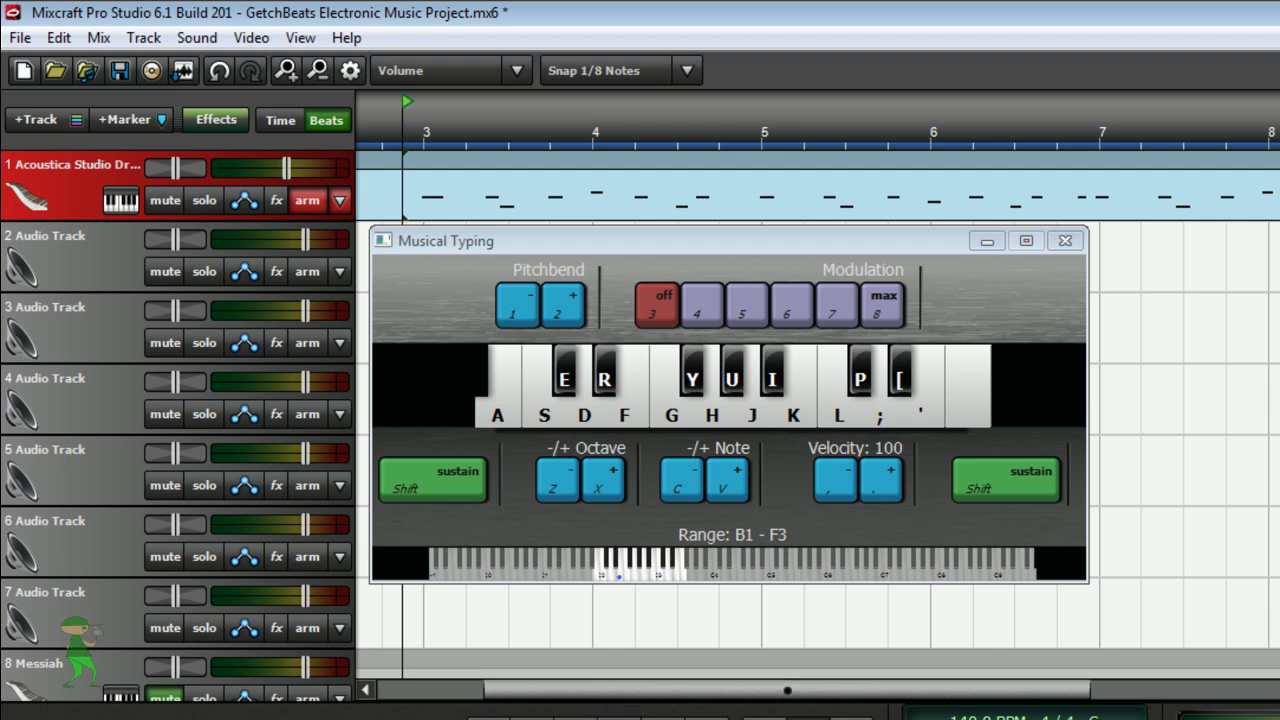
Put away the Musical Typing window and open the recorded drum clip in an undocked Details window.
click(976, 242)
double_click(818, 190)
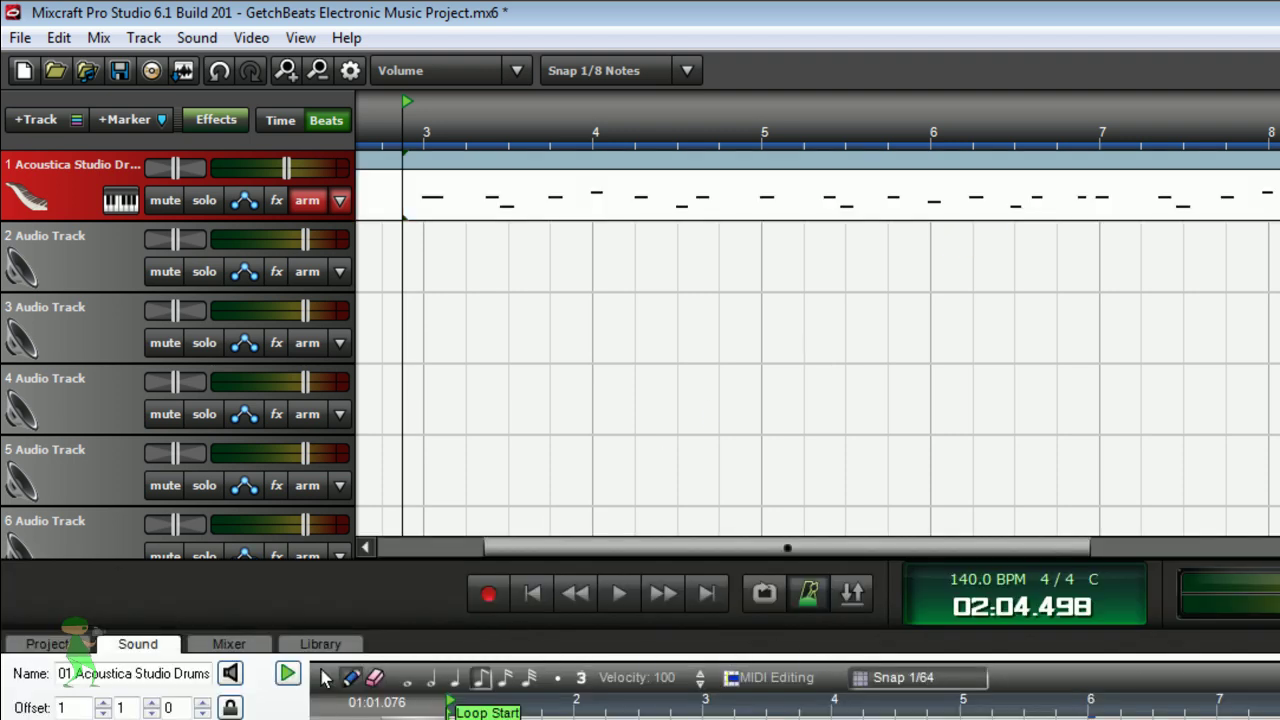
click(1278, 644)
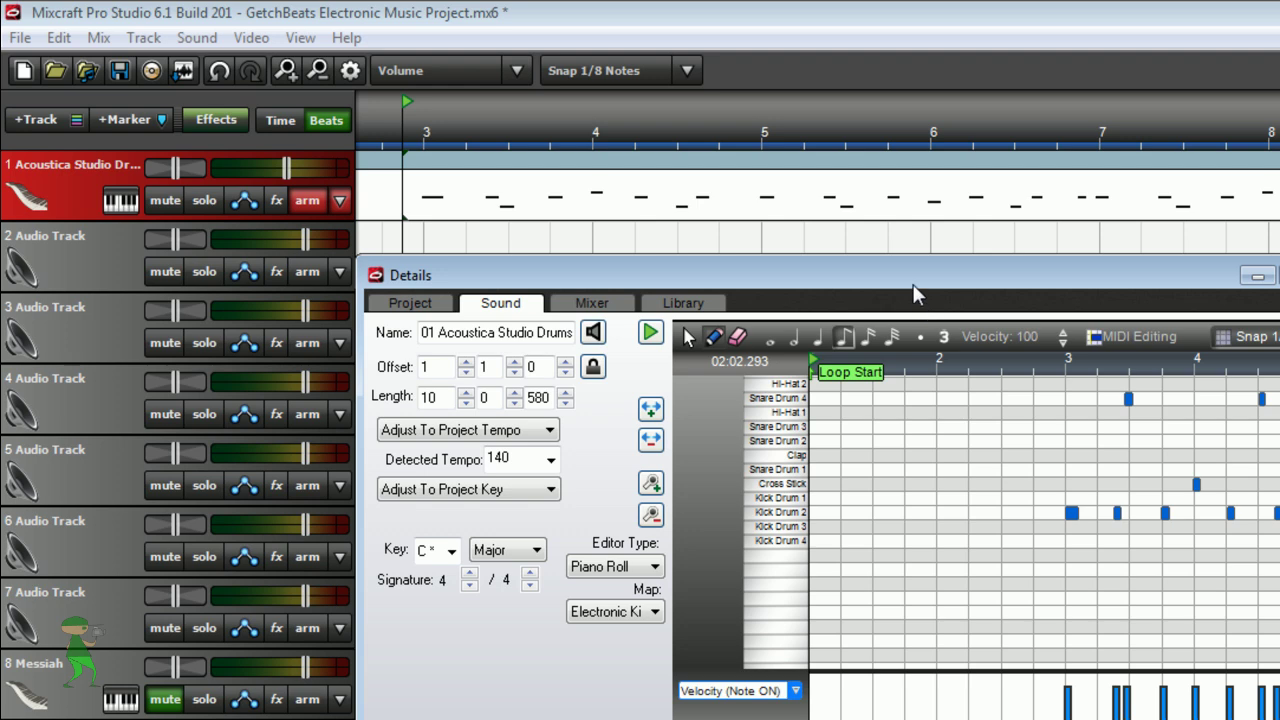
Move the Details window over the track list and widen it to show more measures of the piano roll.
drag(911, 277, 561, 272)
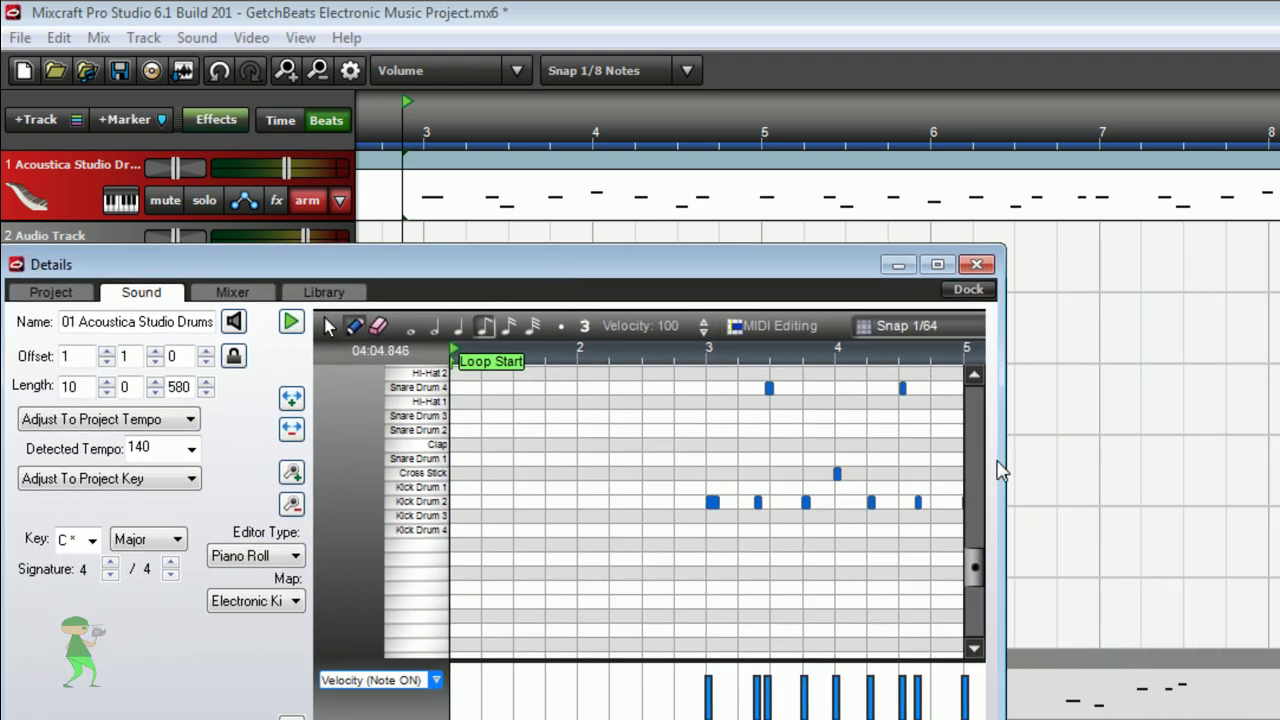
click(1152, 467)
drag(1004, 461, 1221, 463)
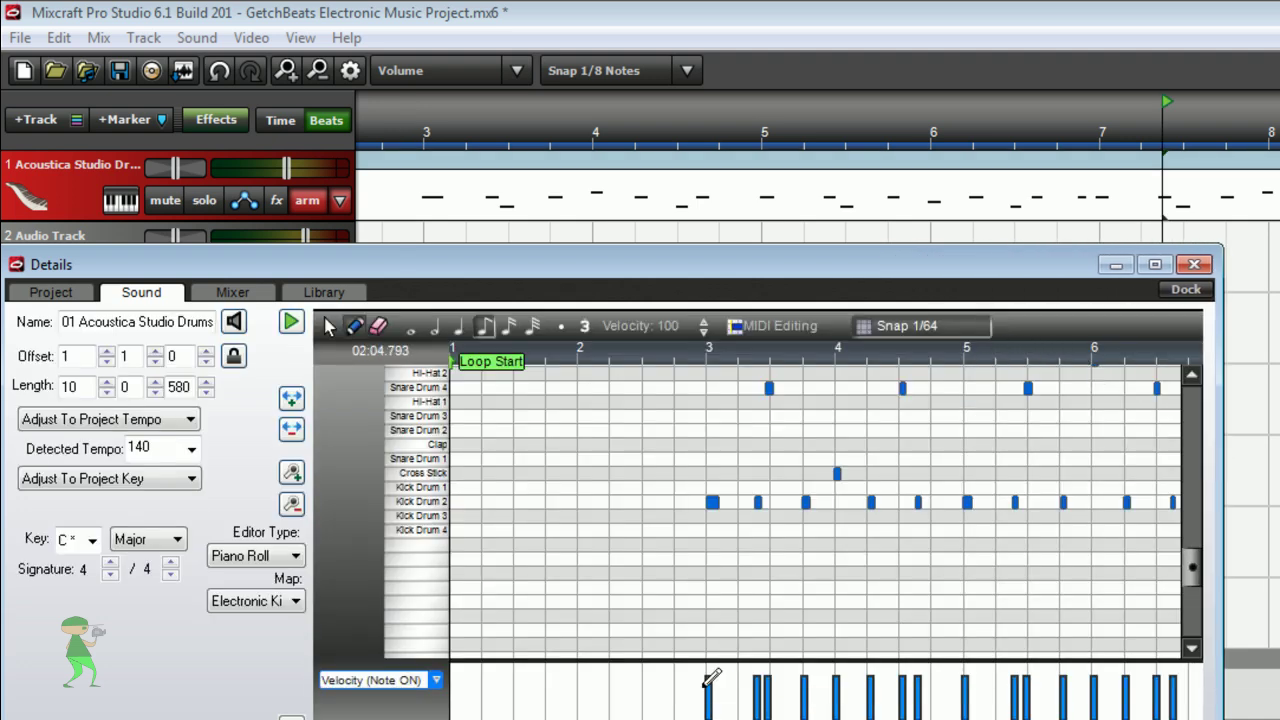
scroll(815, 512, right, 2)
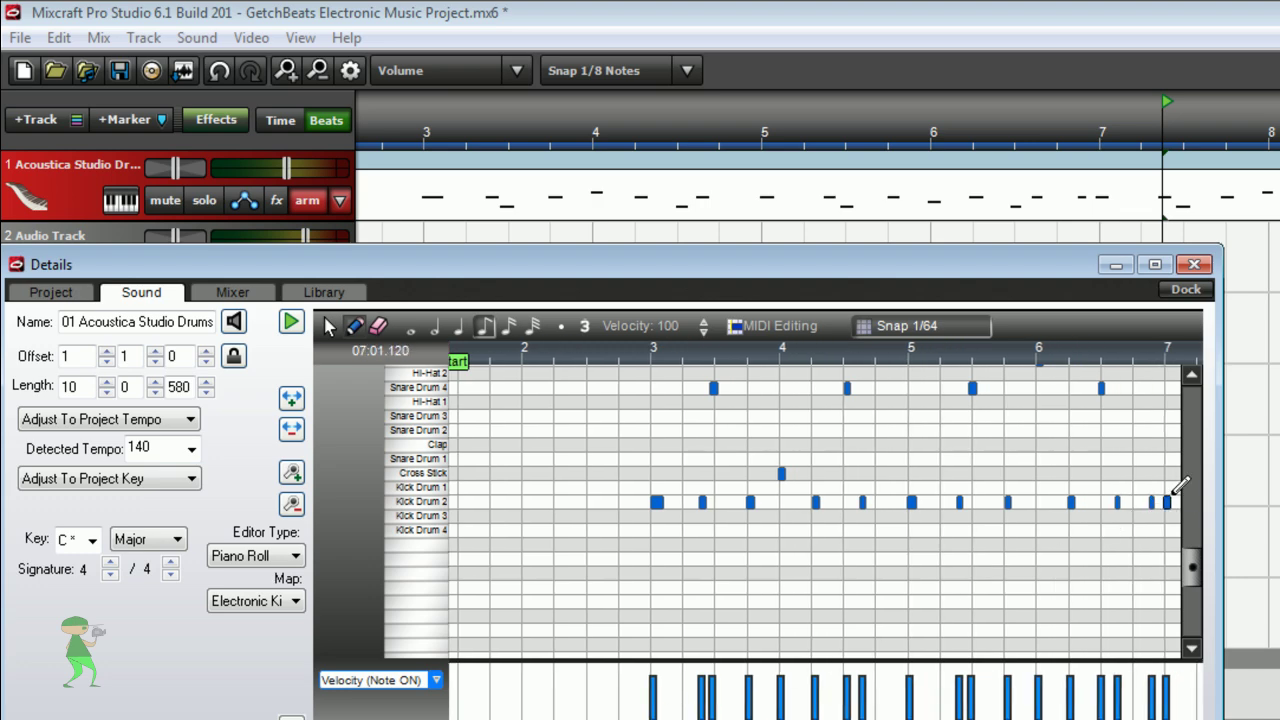
drag(1224, 472, 1279, 470)
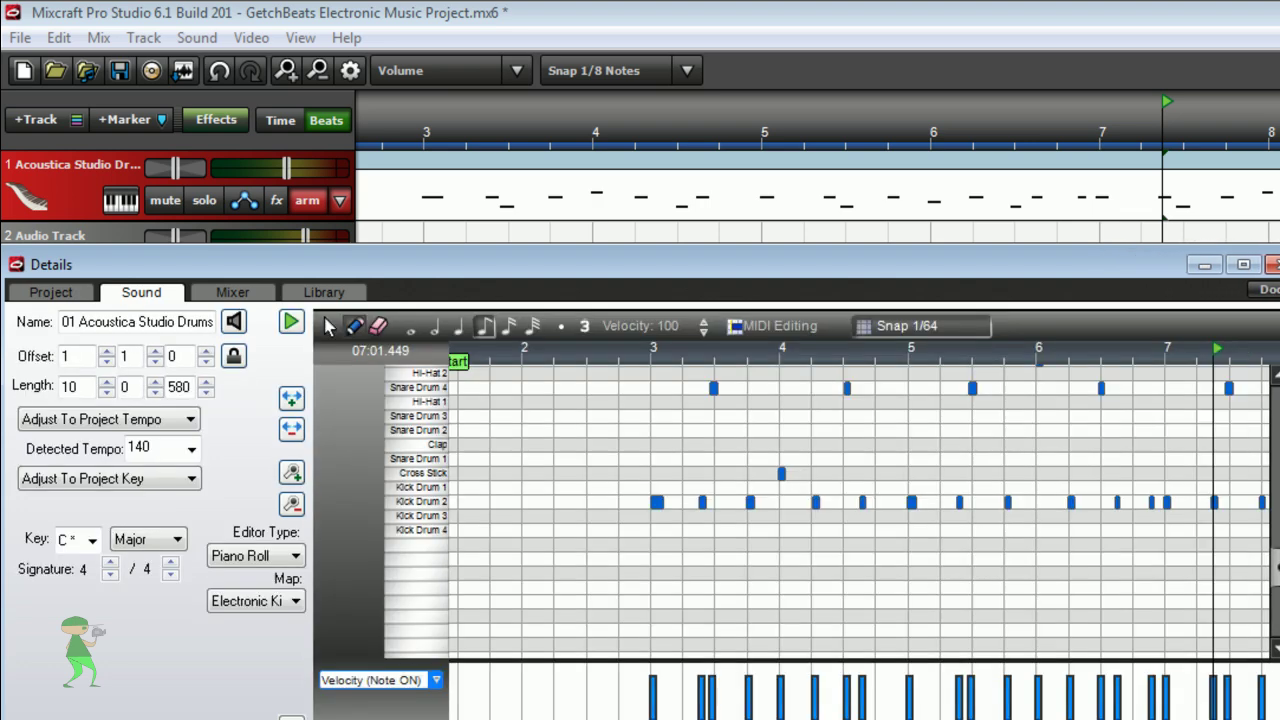
Play the drum clip inside the piano roll editor to check the timing of its notes, then stop.
click(498, 360)
click(291, 322)
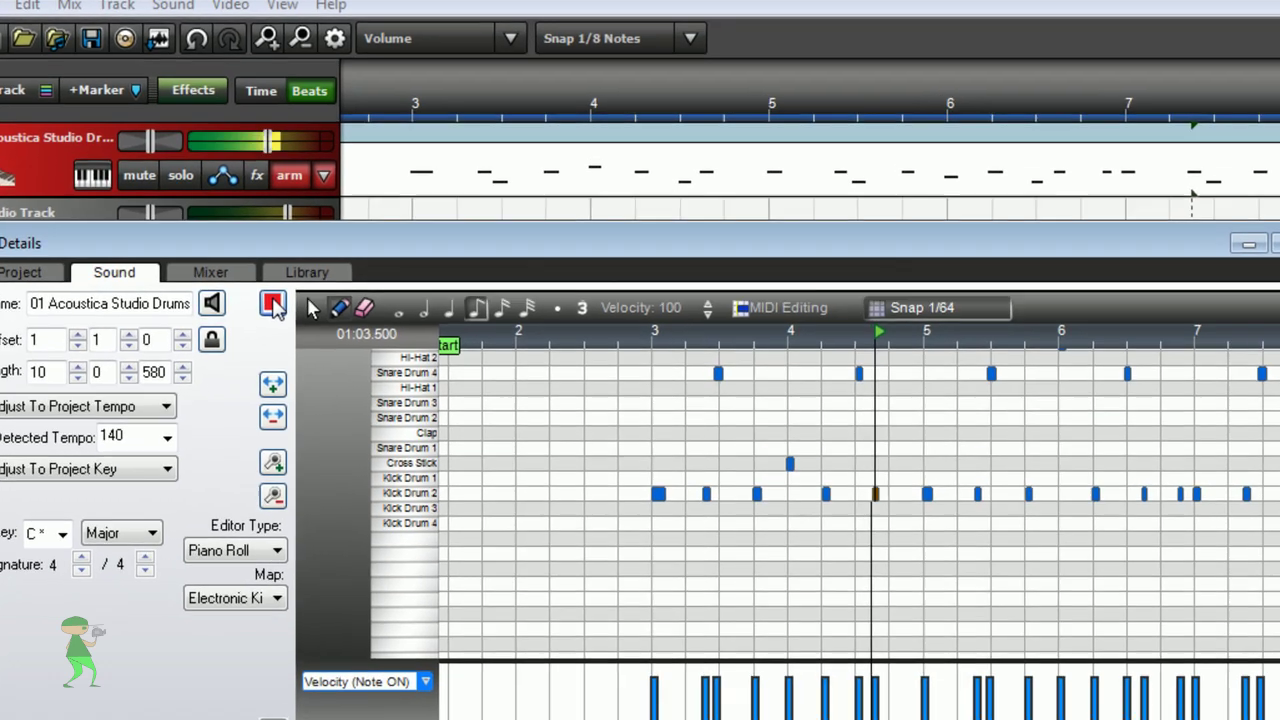
click(291, 322)
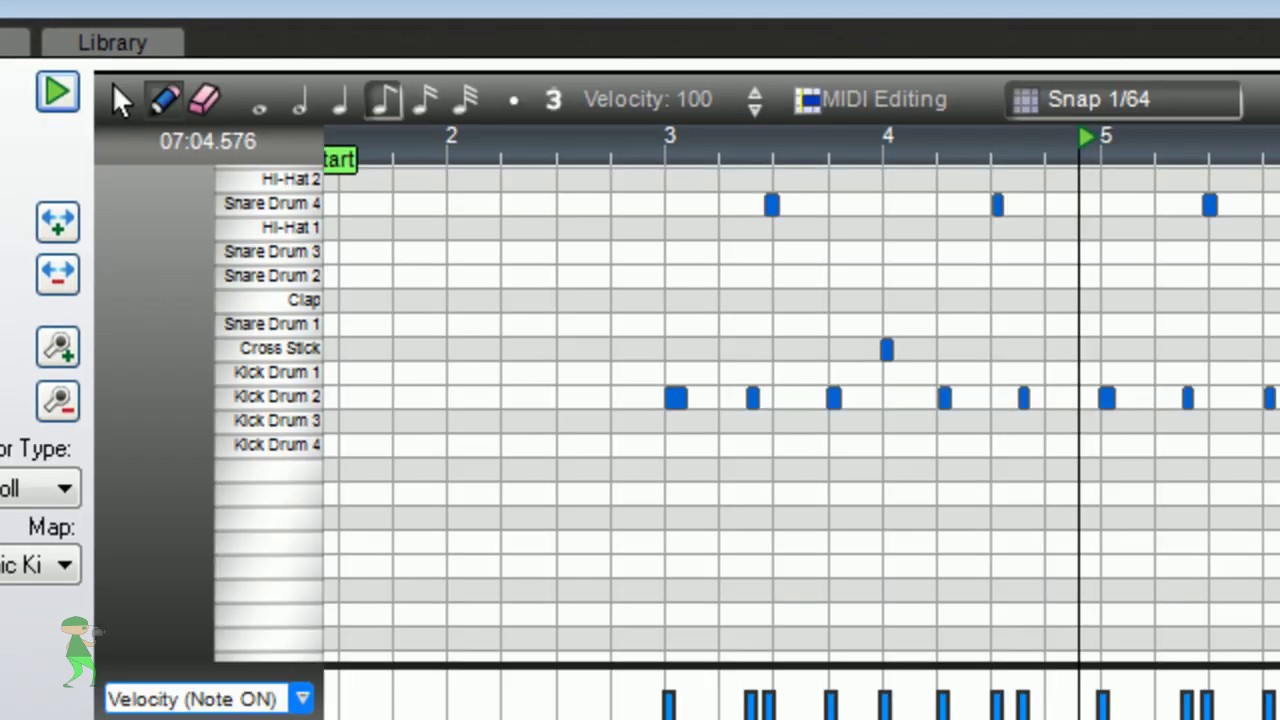
Move the first Snare Drum 4 note slightly later, onto the grid line midway between measures 3 and 4.
click(57, 222)
click(57, 222)
click(57, 222)
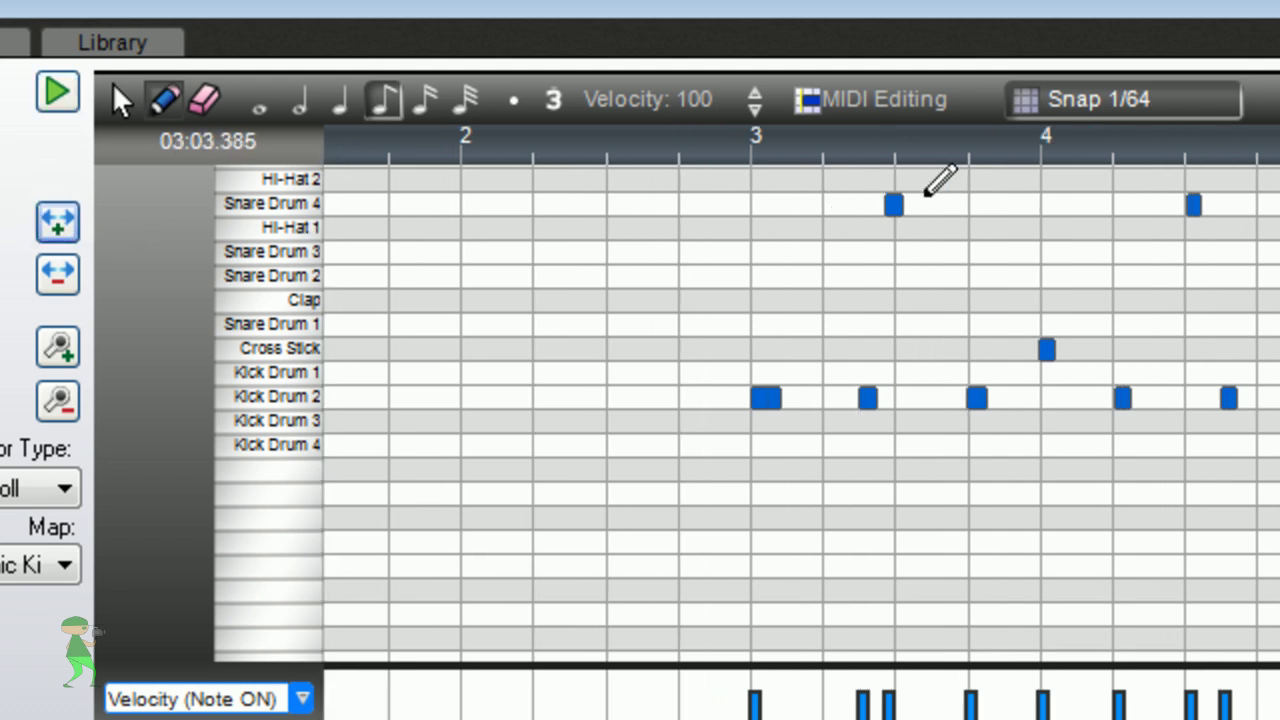
click(897, 204)
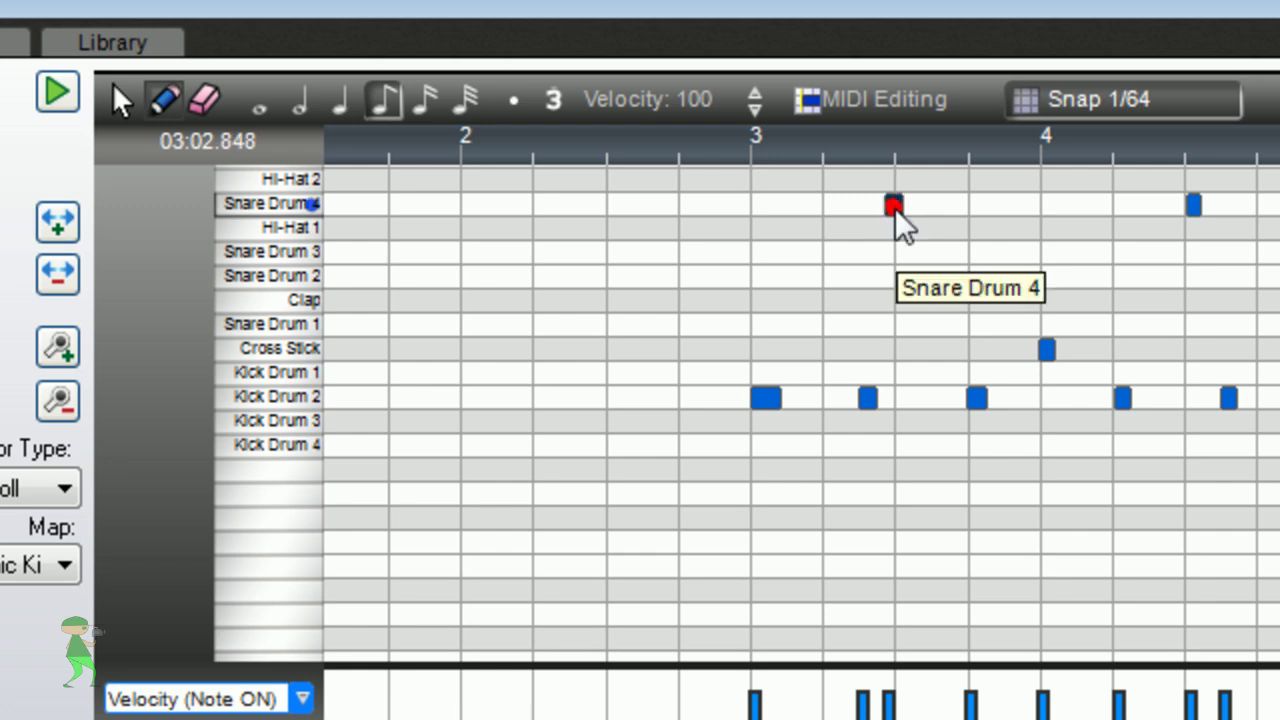
drag(902, 207, 907, 207)
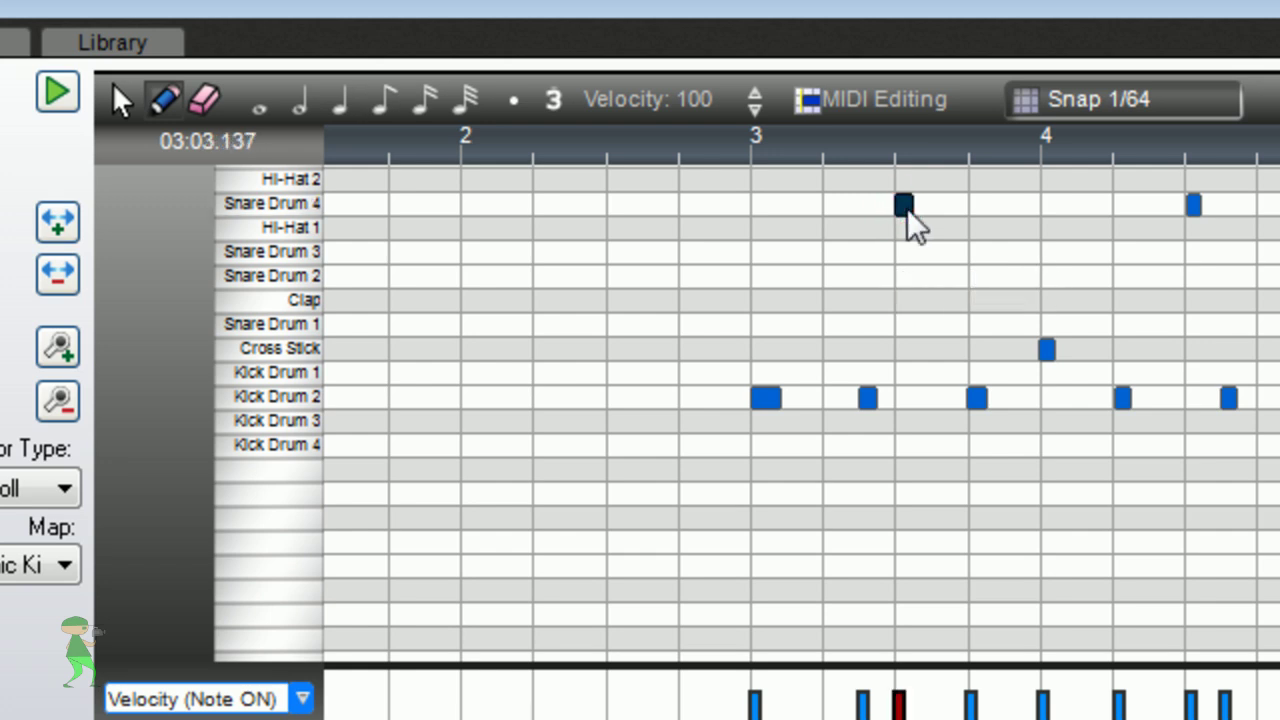
Set the piano roll snap to 1/8 notes and play the drum clip from just before measure 3, then stop.
click(1117, 97)
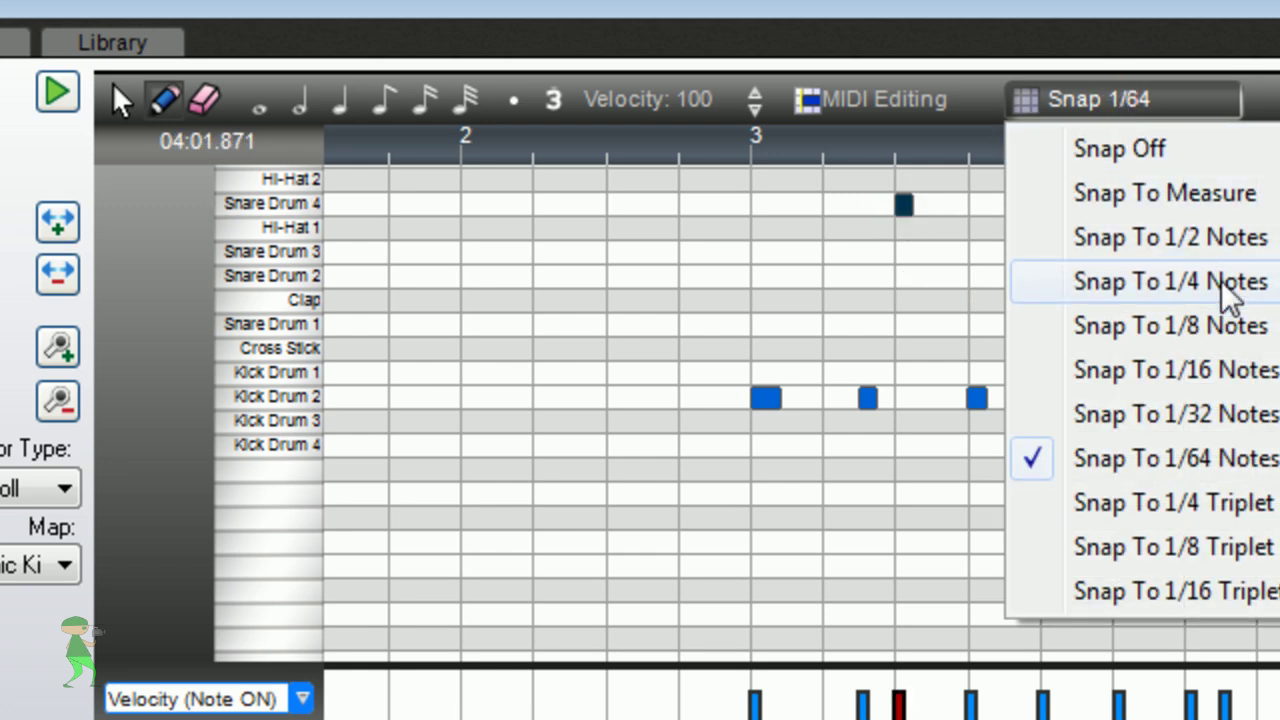
click(1221, 320)
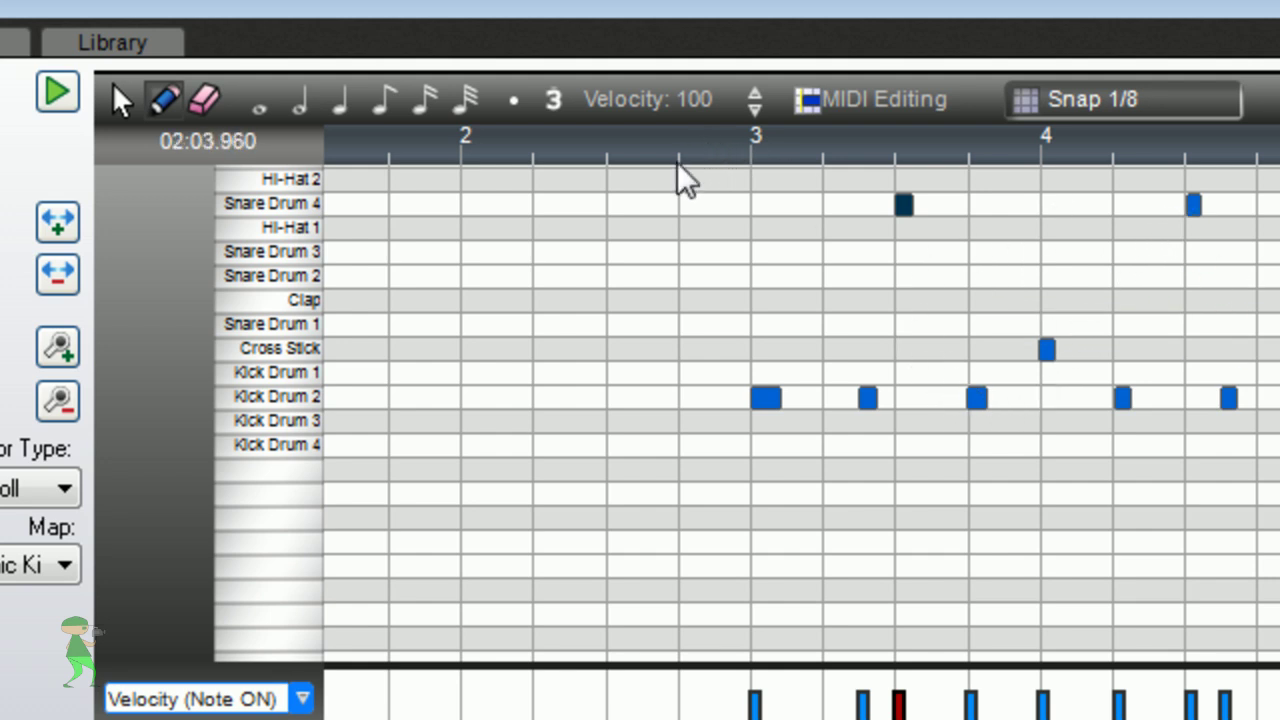
click(680, 165)
click(66, 92)
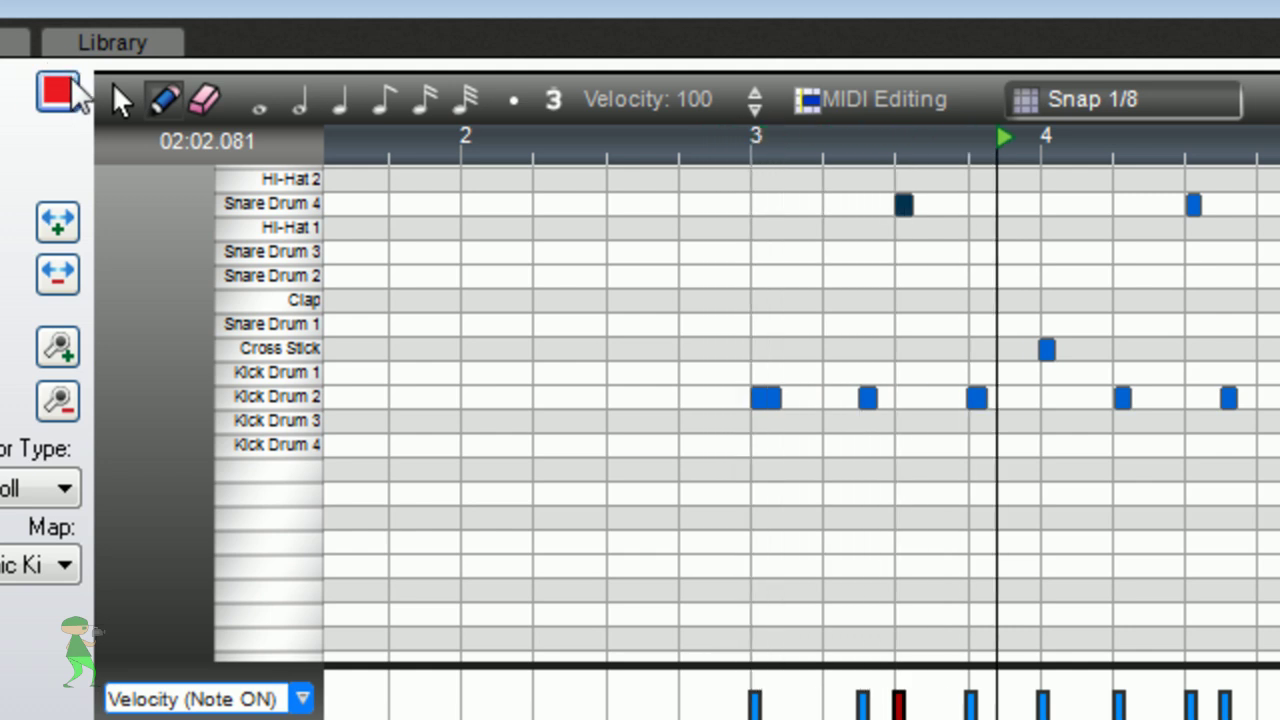
click(70, 88)
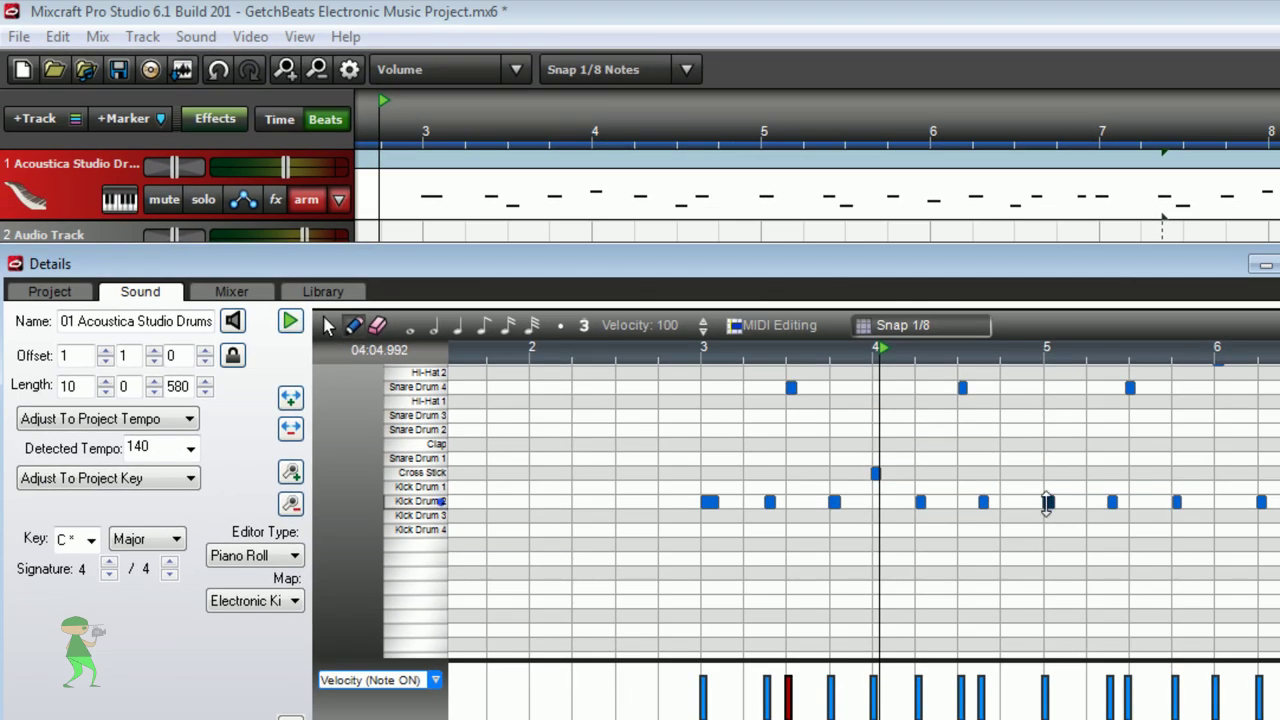
Nudge slightly off-grid notes onto the grid: Kick Drum 2 at measures 5 and 9, Low Tom 2 at measure 10 and the last Snare Drum 4.
click(1047, 502)
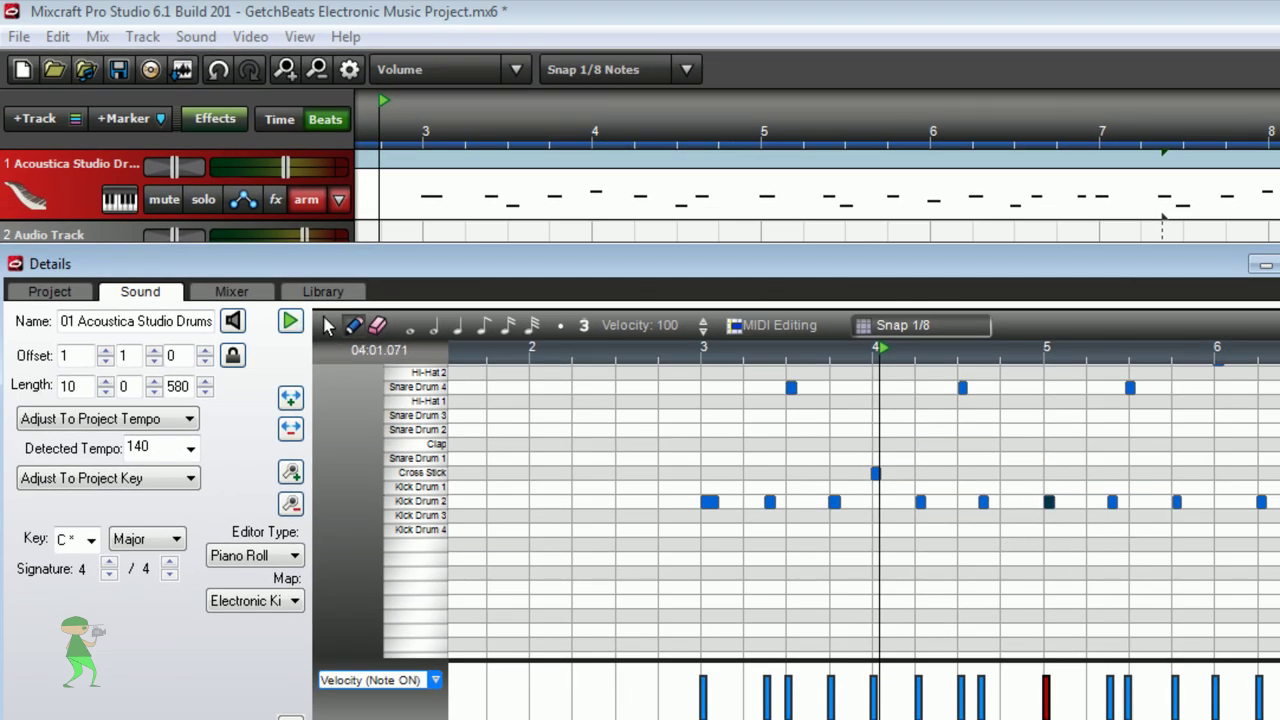
scroll(864, 510, right, 5)
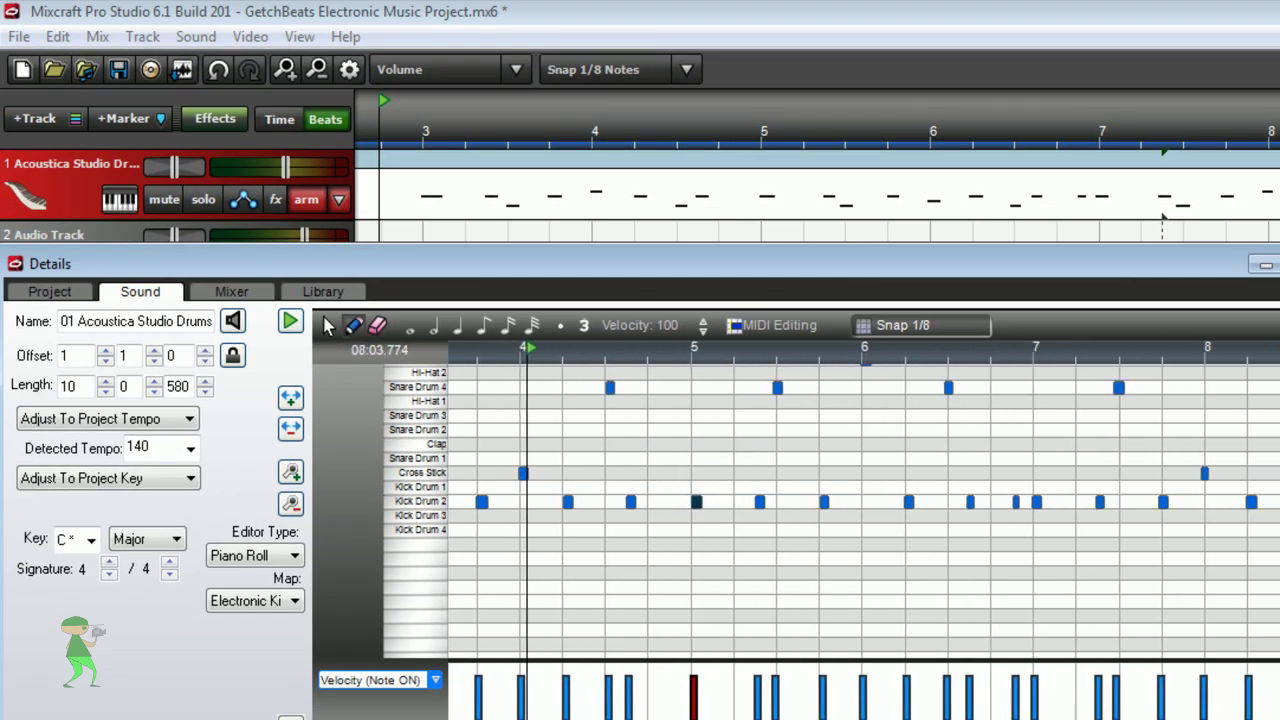
scroll(834, 510, up, 2)
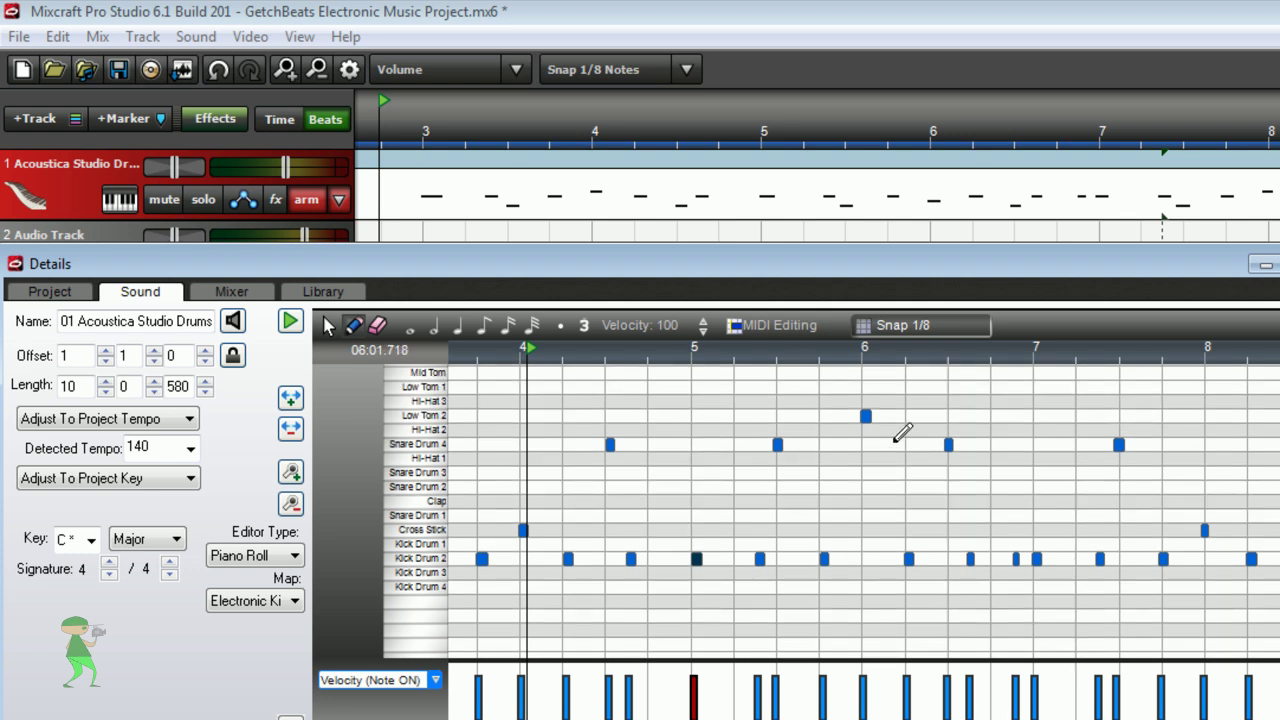
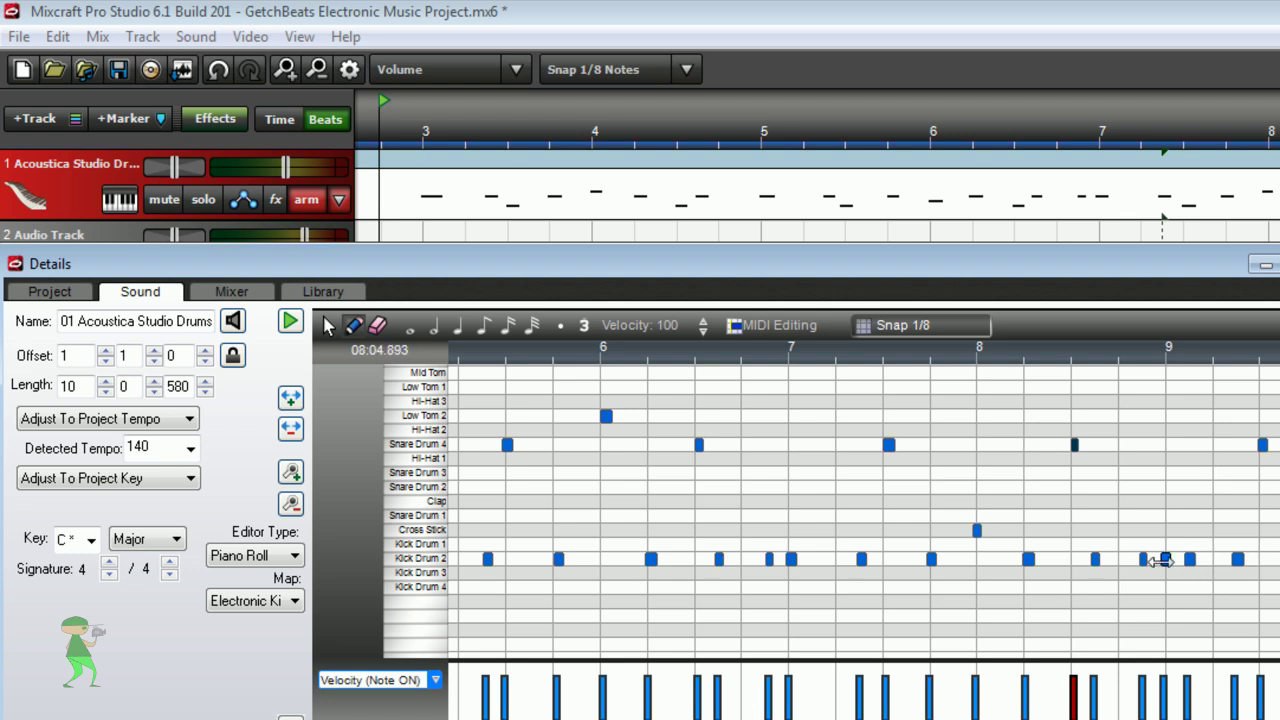
click(1166, 560)
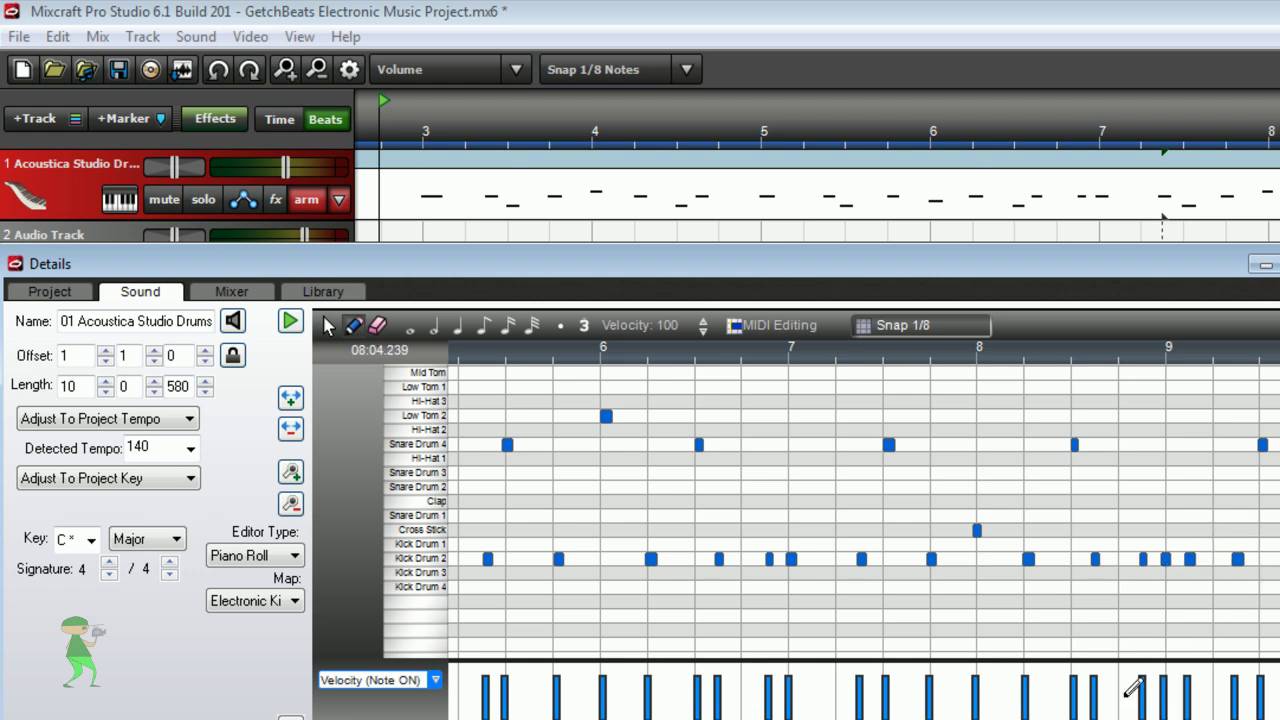
scroll(864, 510, right, 4)
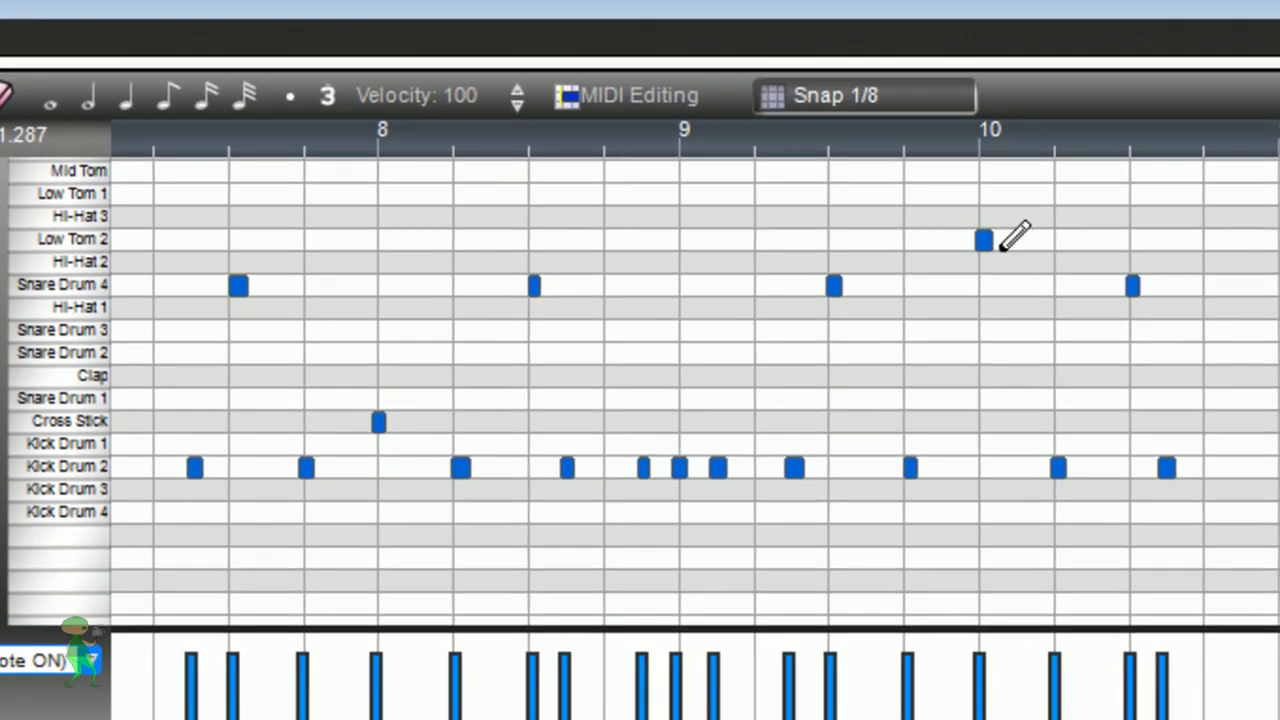
click(985, 243)
click(1133, 288)
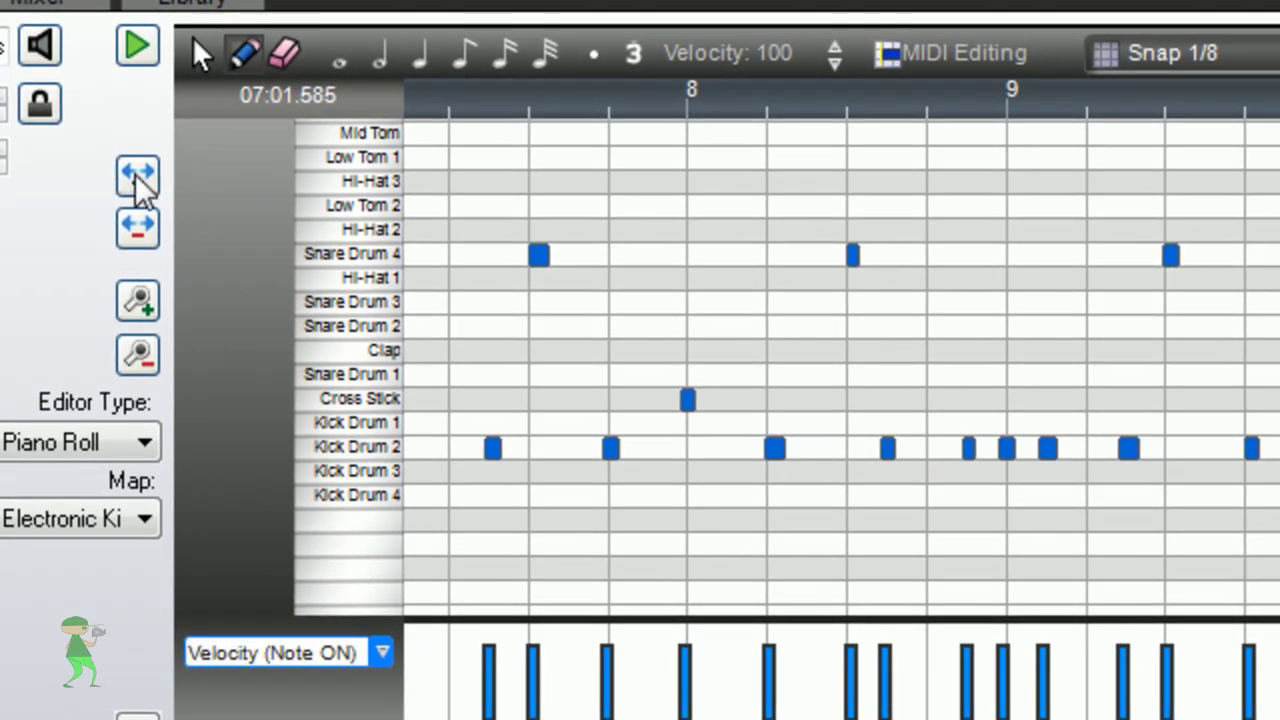
Widen the piano roll's time scale and align the off-grid Kick Drum 2 and Snare Drum 4 notes in measures 9 and 10 with the grid lines.
click(31, 186)
click(137, 178)
click(137, 178)
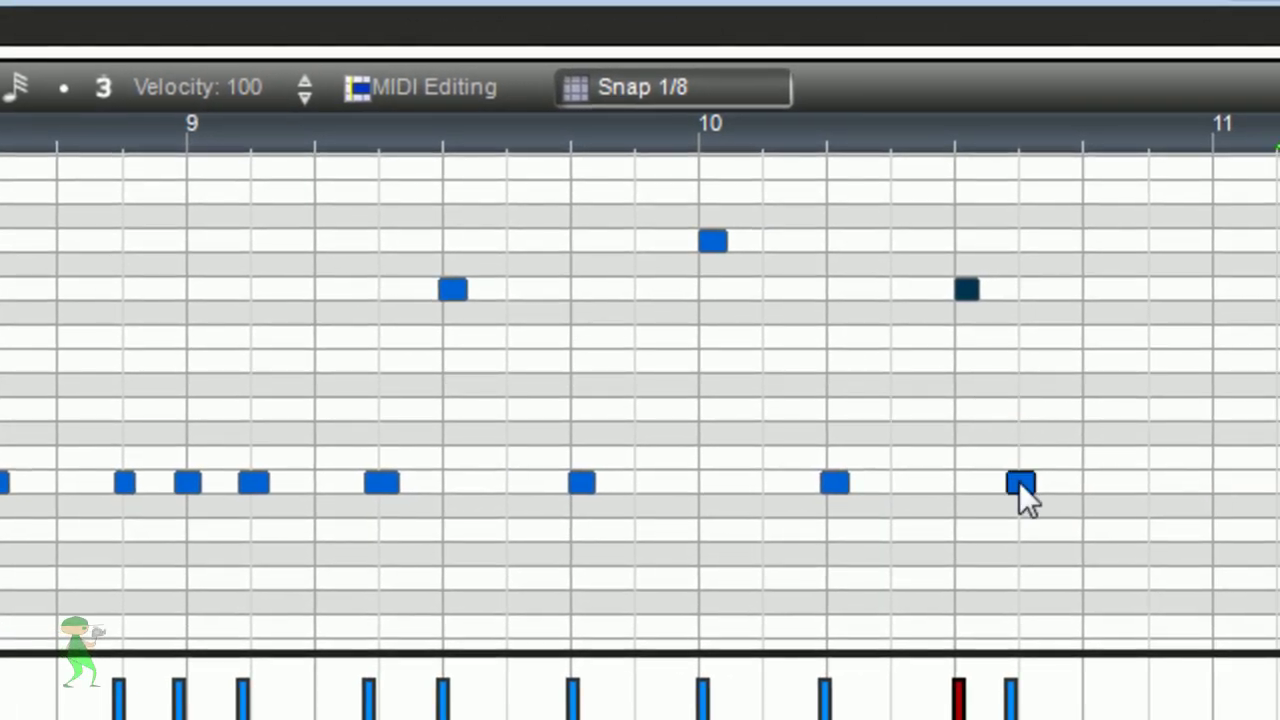
drag(1019, 481, 1035, 483)
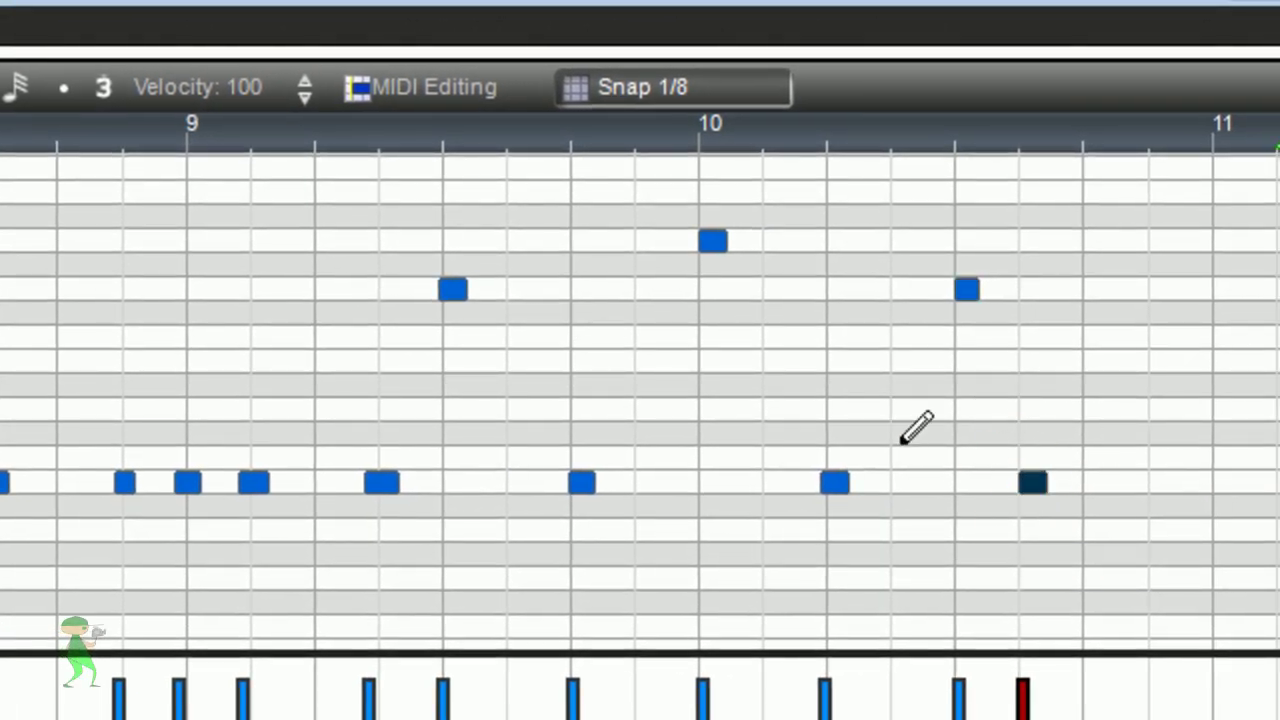
click(465, 291)
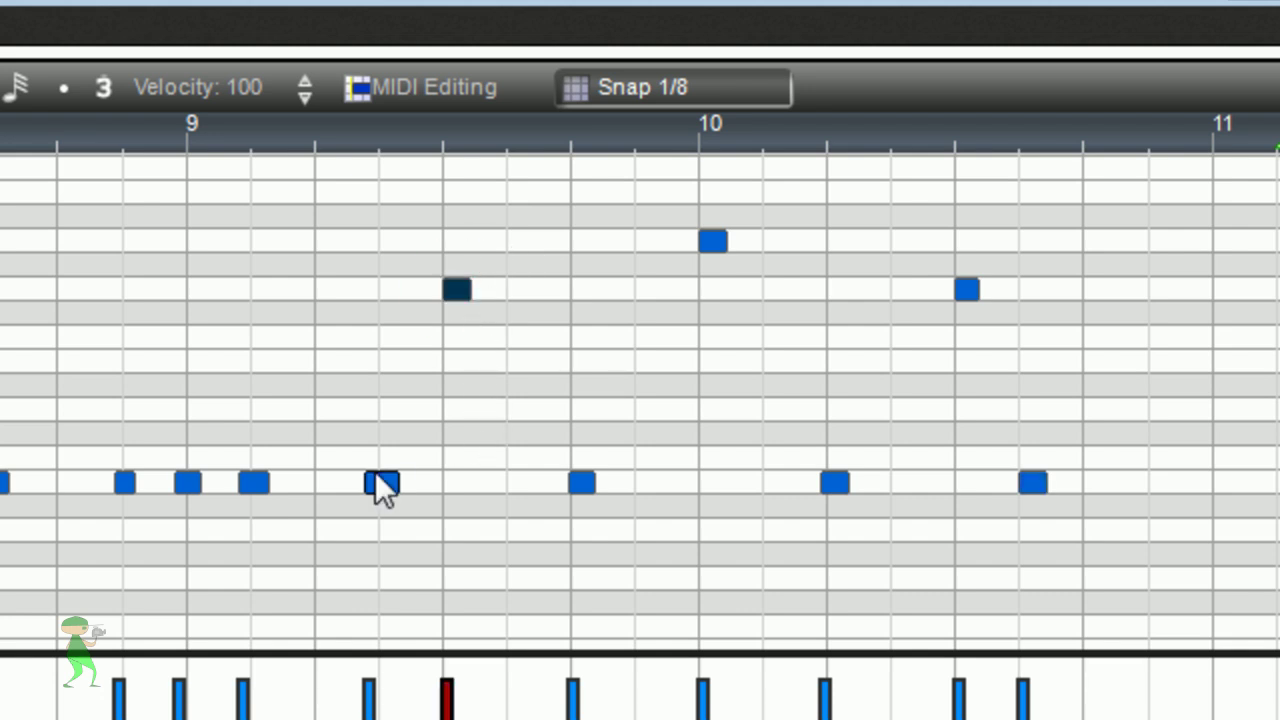
drag(385, 472, 399, 474)
click(583, 481)
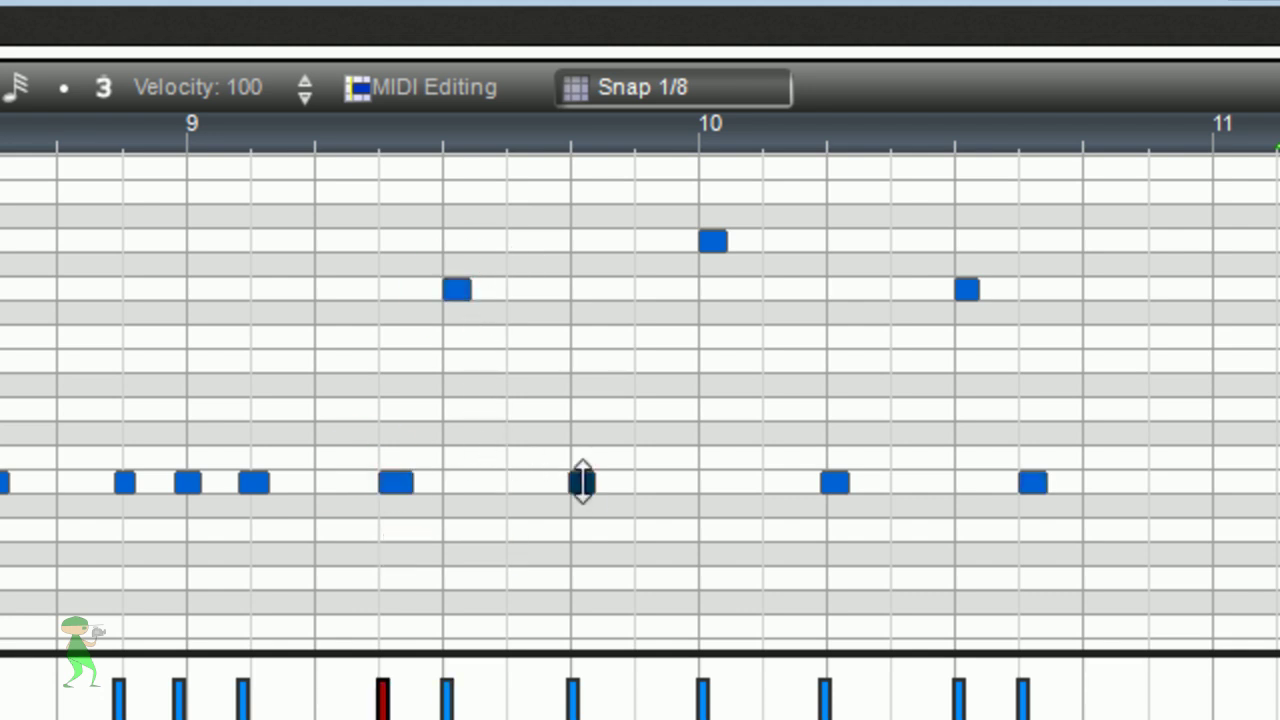
drag(835, 484, 843, 484)
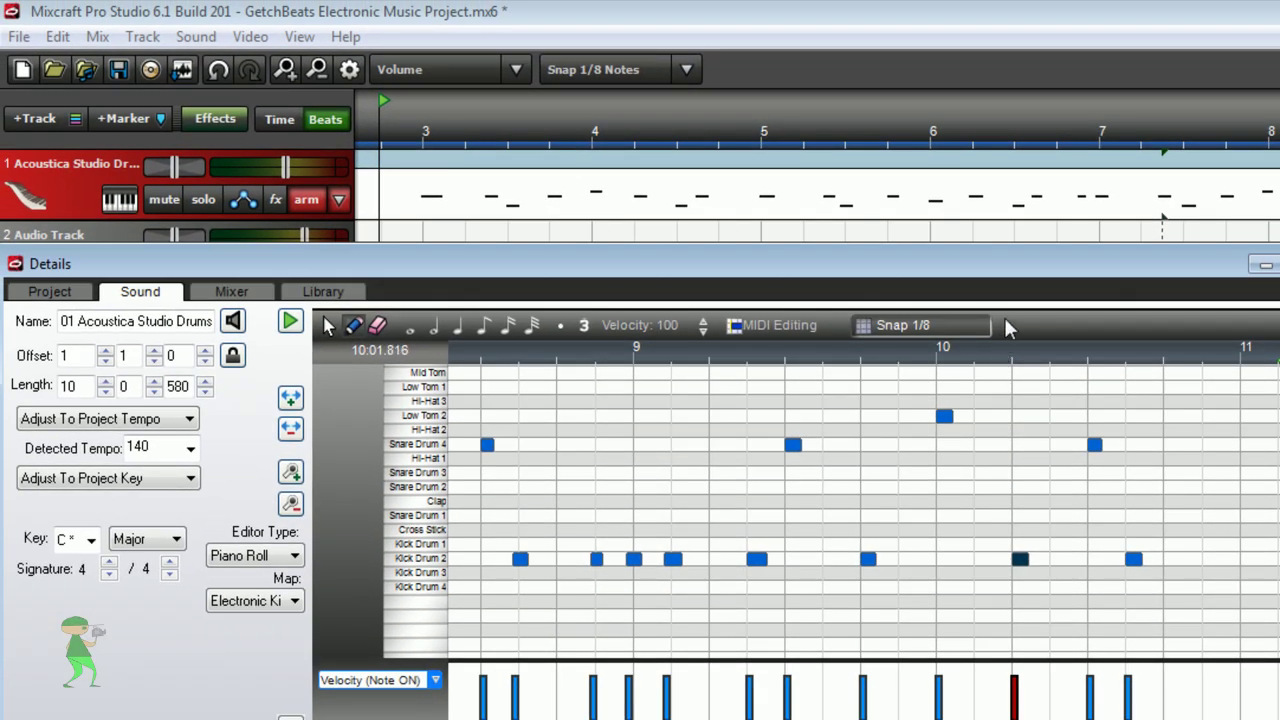
Place the playhead just before measure 3 and align the first Kick Drum 2 note with the start of measure 3.
drag(1001, 273, 920, 249)
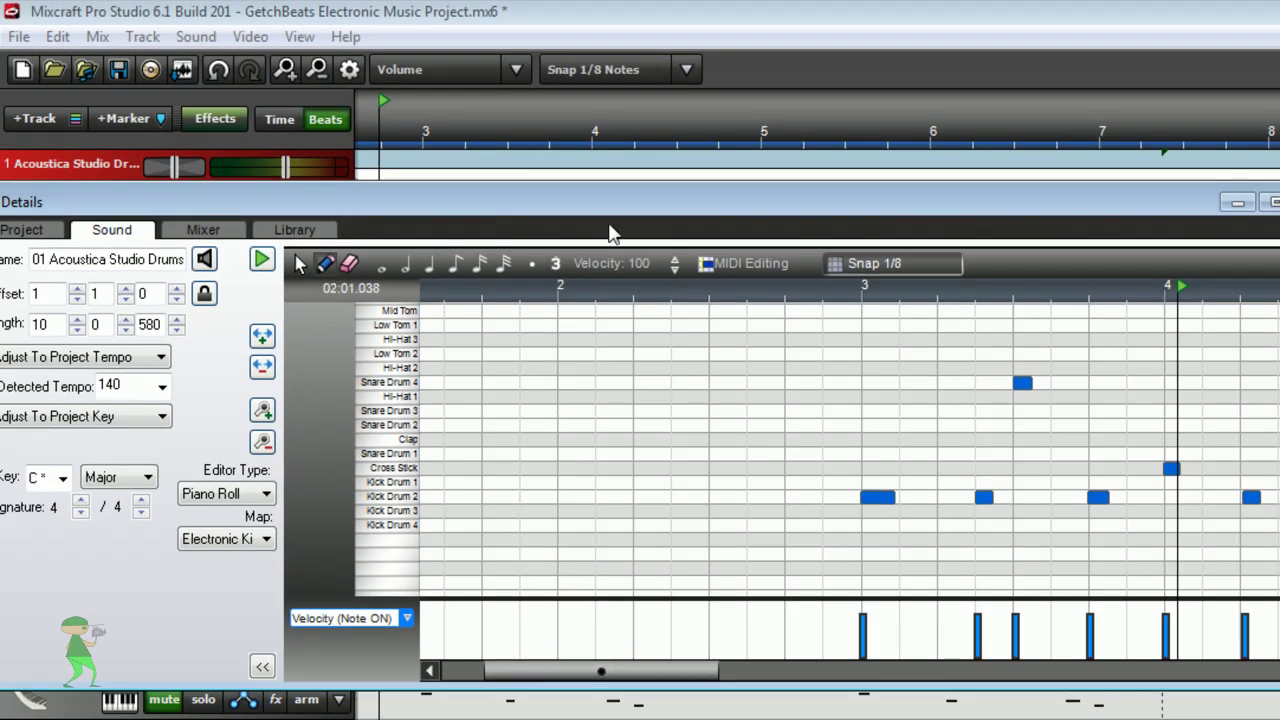
drag(609, 226, 704, 353)
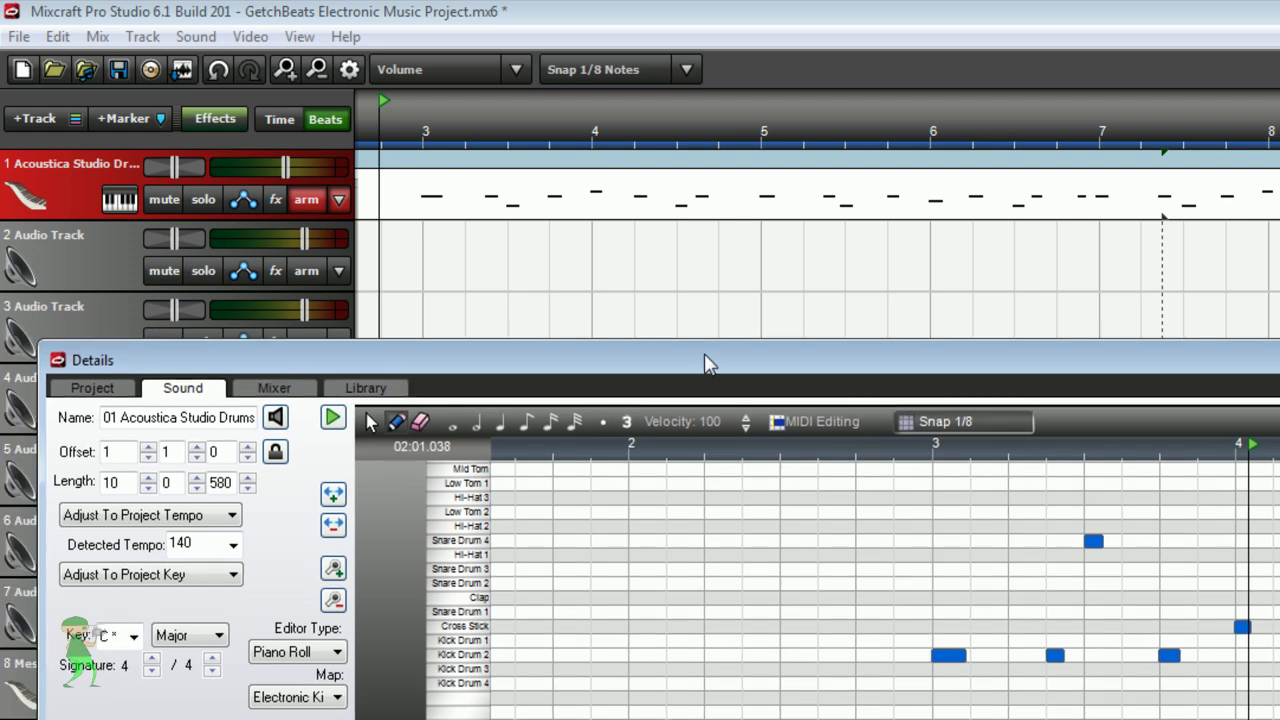
click(409, 132)
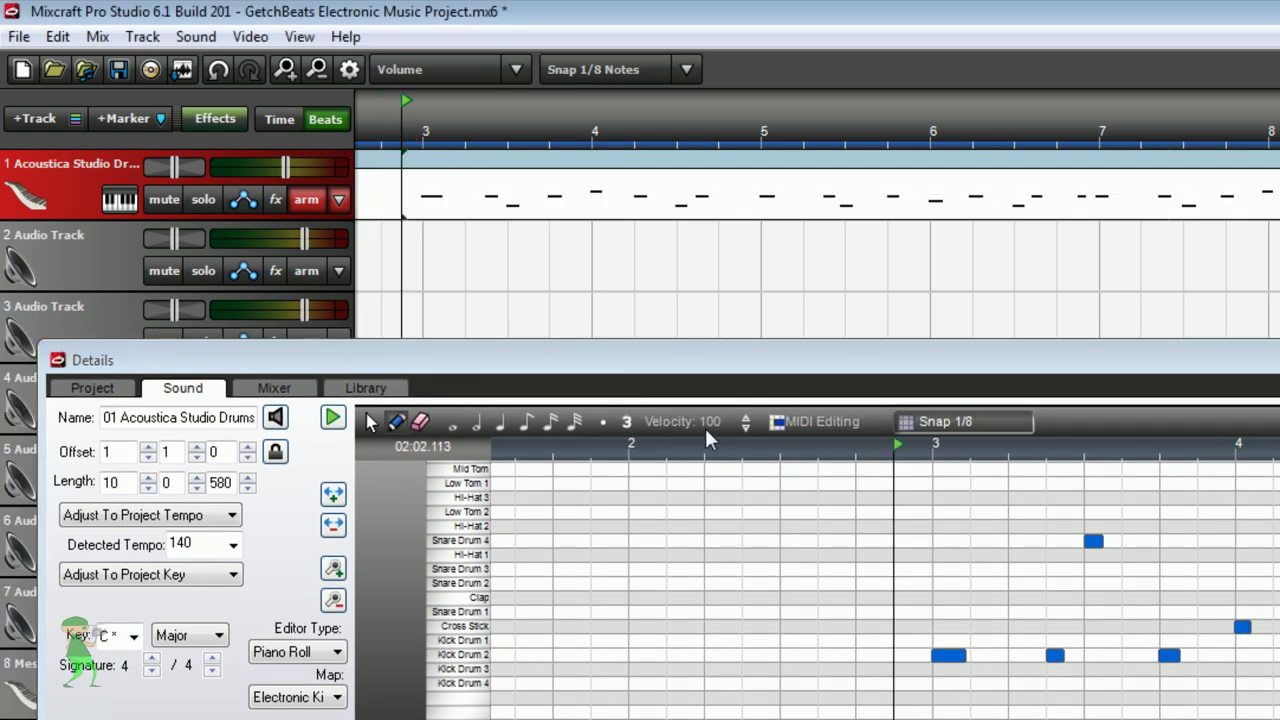
click(955, 658)
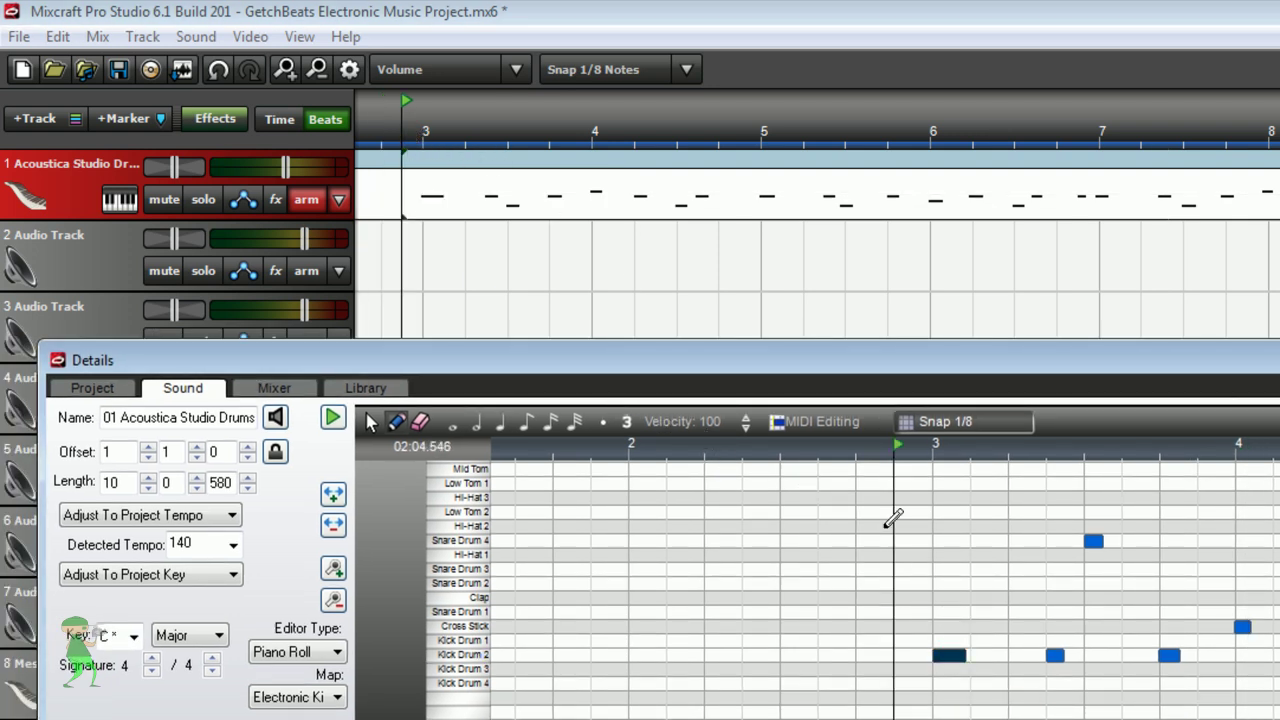
Put the Details window away and play the whole drum track from the start of the project, then stop.
drag(757, 378, 900, 376)
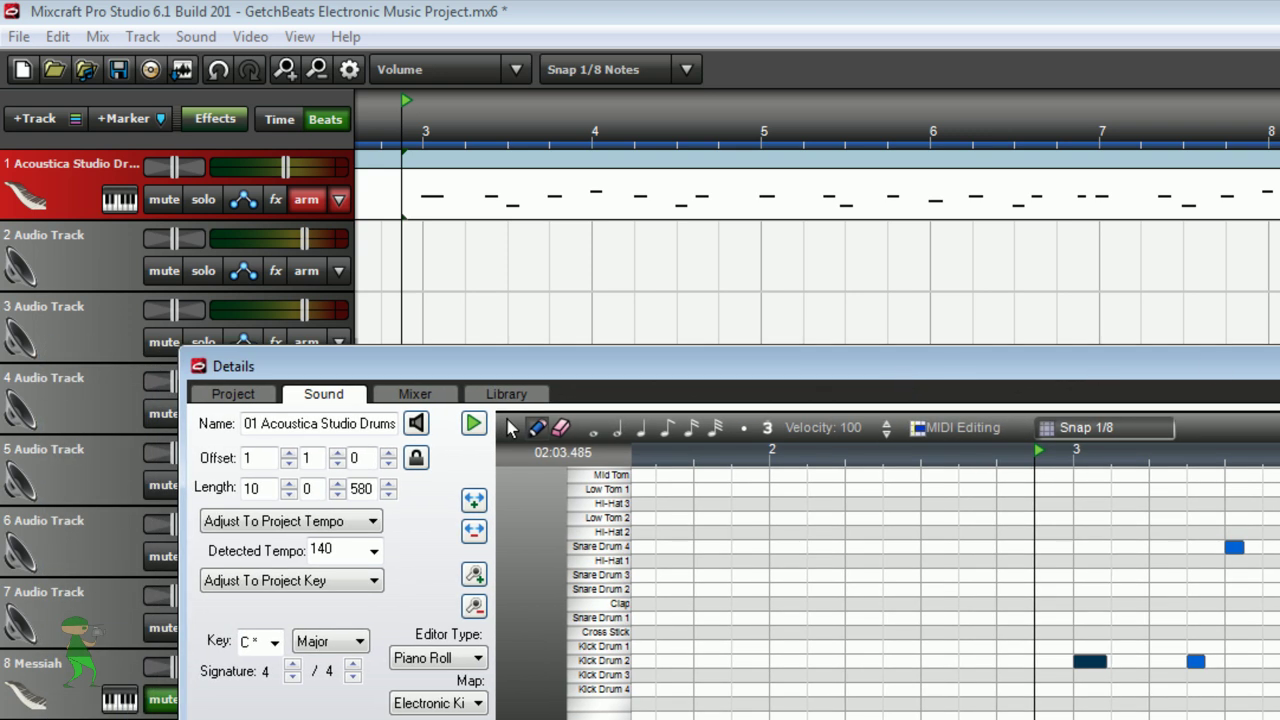
click(1279, 366)
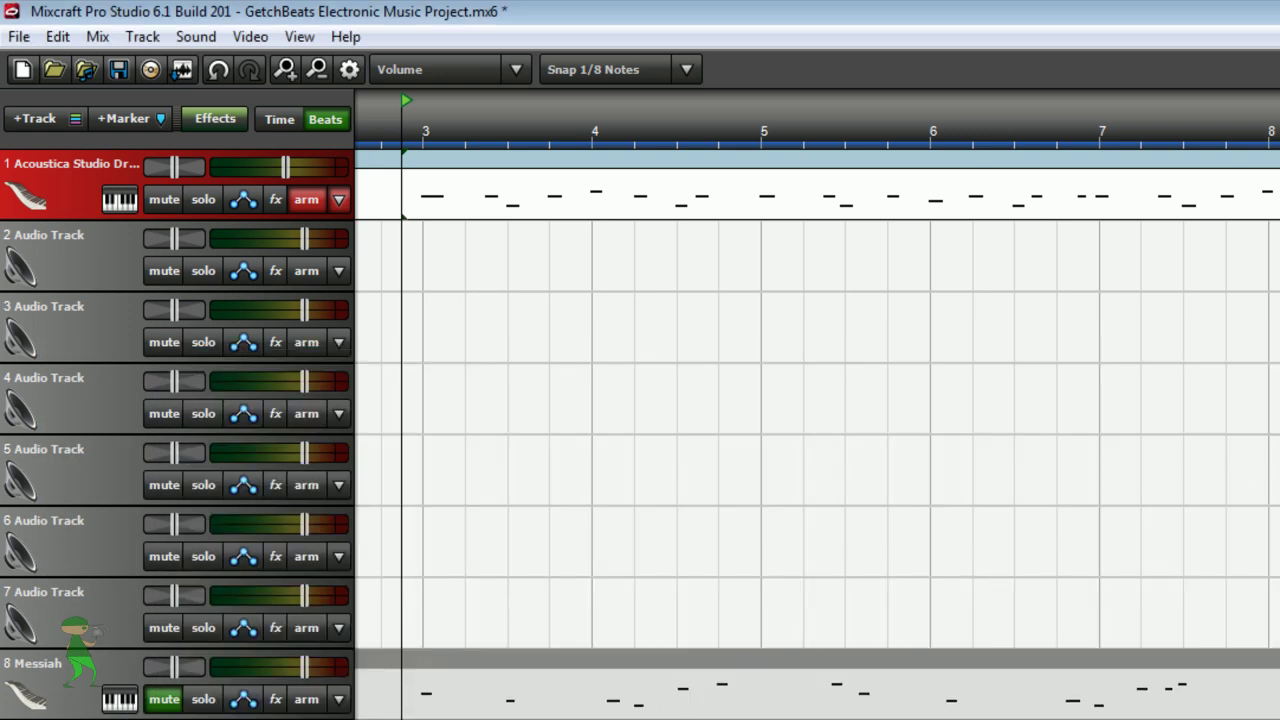
key(Home)
key(space)
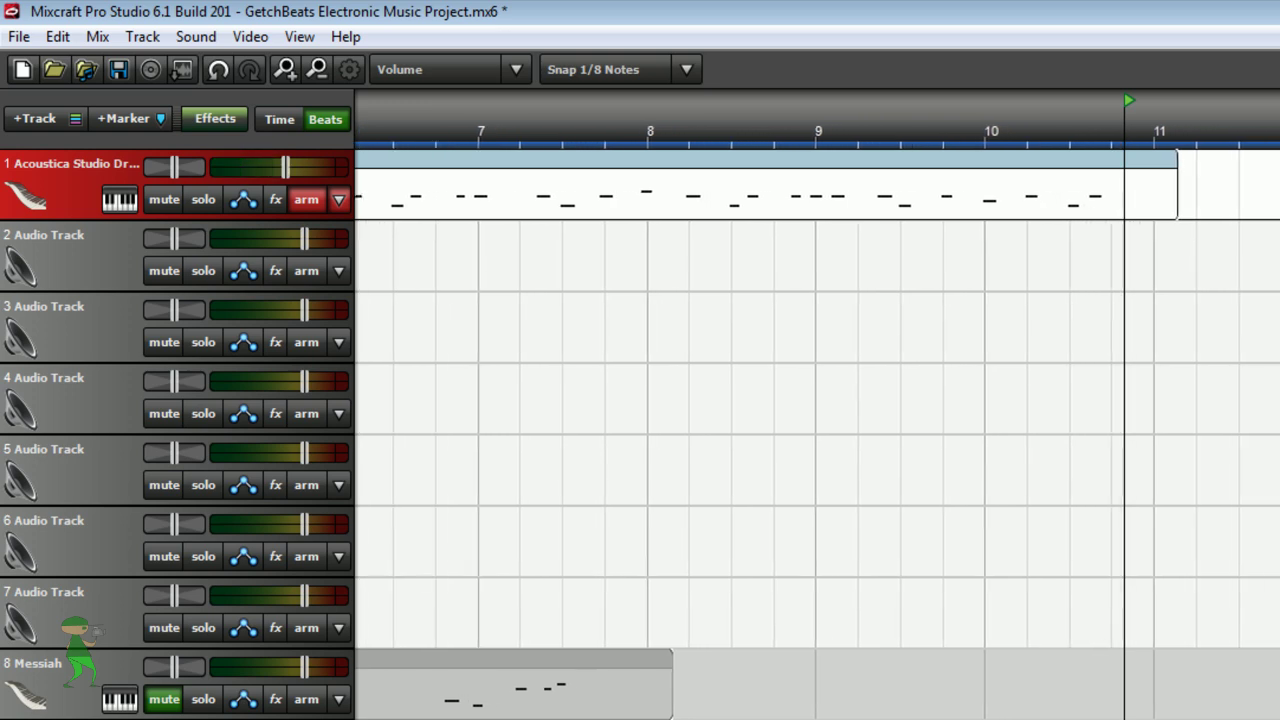
key(space)
Bring back the Details window beneath the drum track and play the clip from shortly after measure 3.
key(alt+Tab)
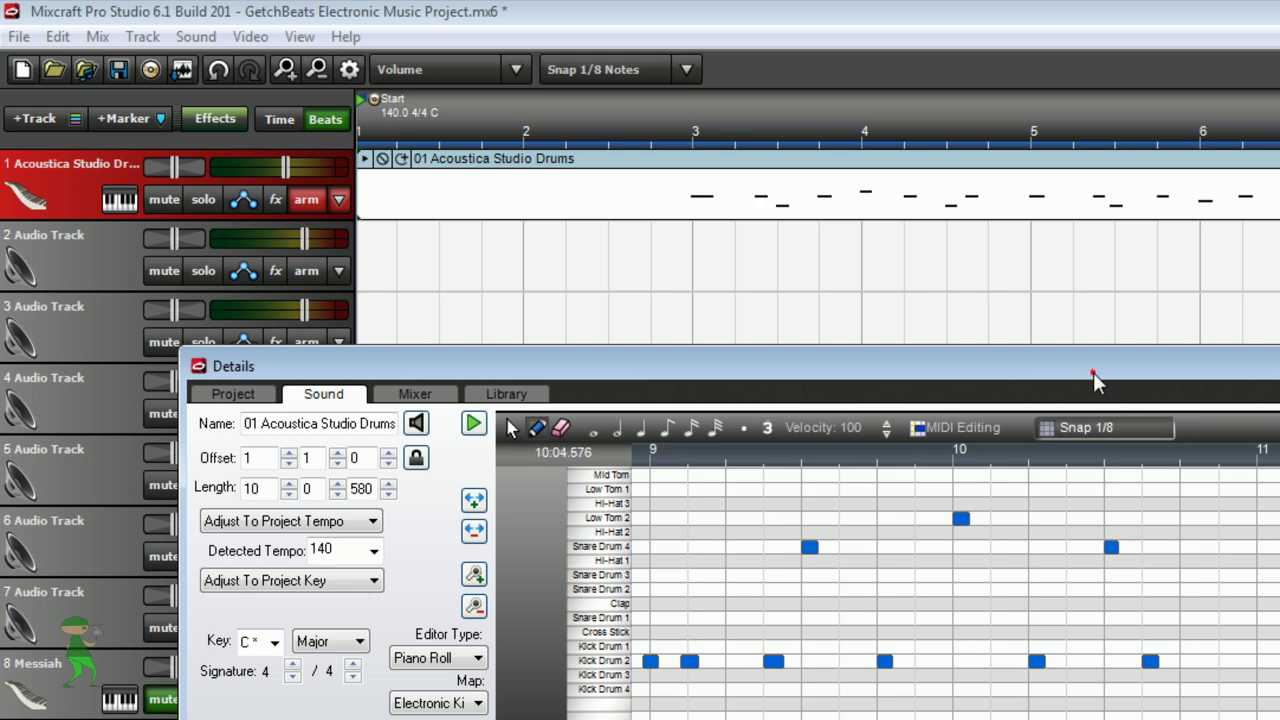
drag(1095, 380, 964, 301)
click(727, 117)
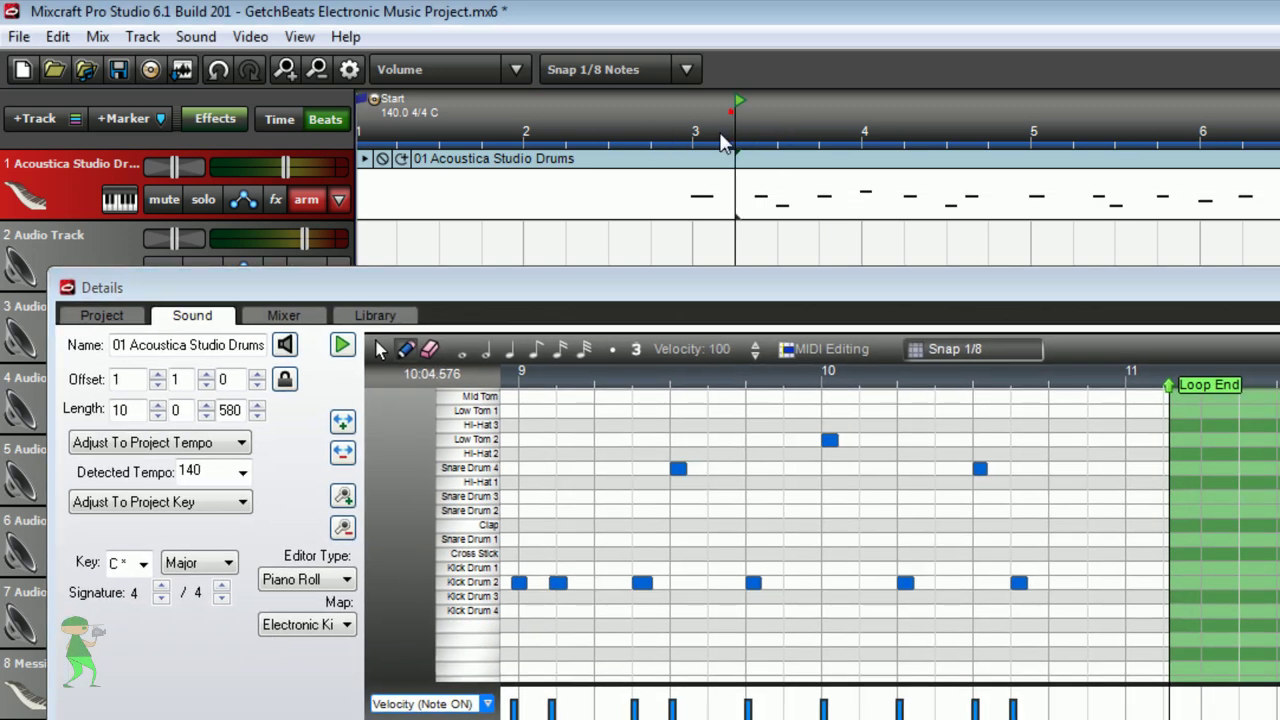
key(space)
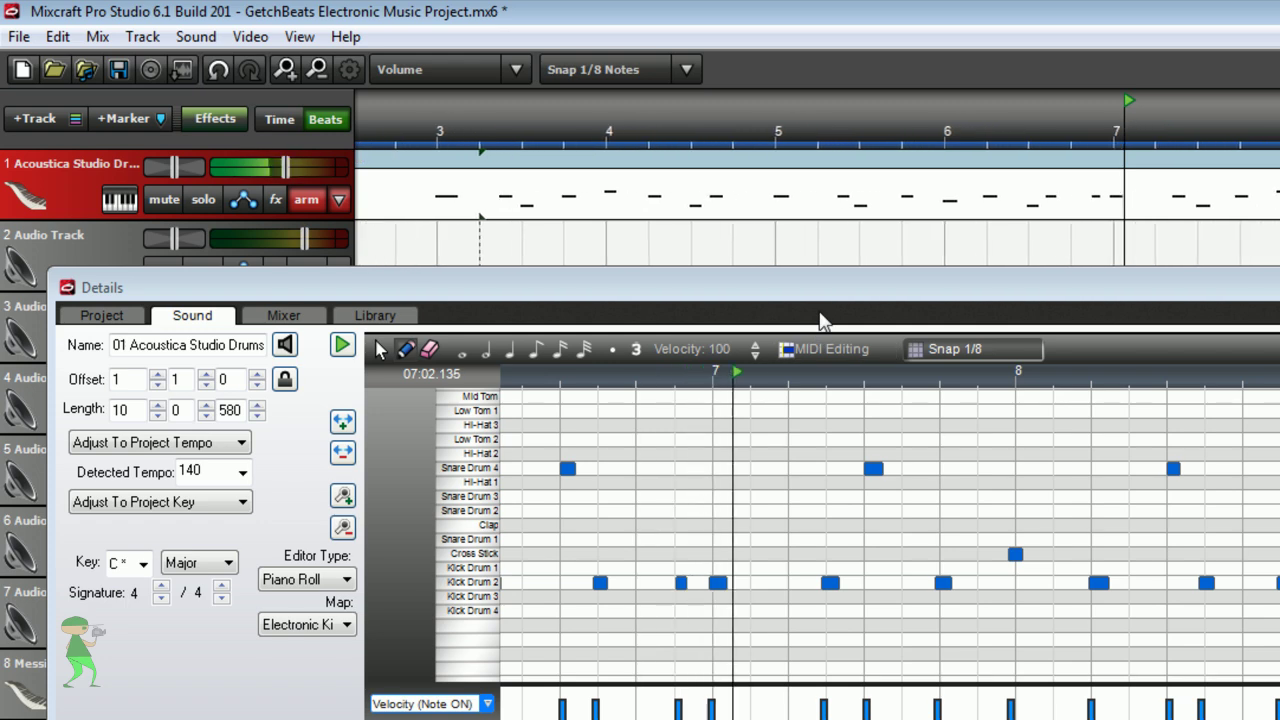
drag(814, 292, 680, 266)
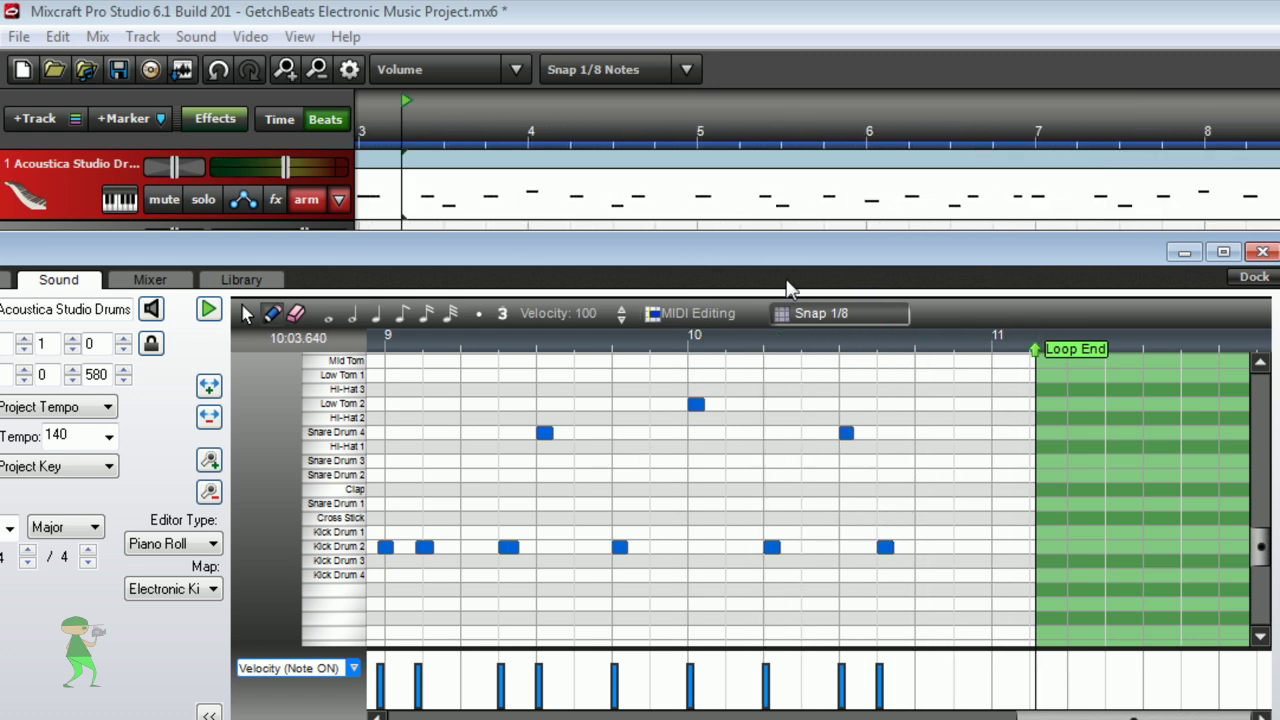
Uncover the track timeline and crop the drum clip to begin at measure 3 and end at measure 11.
drag(776, 256, 1135, 308)
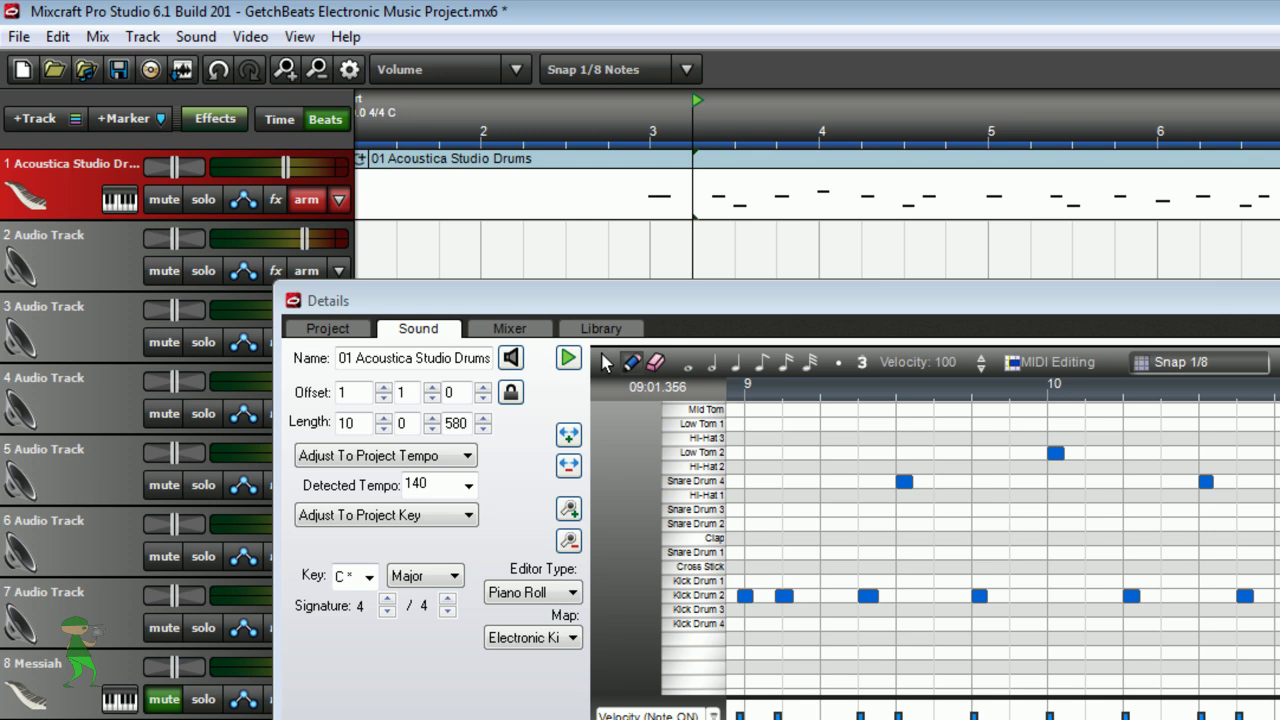
scroll(817, 186, left, 1)
drag(362, 180, 697, 177)
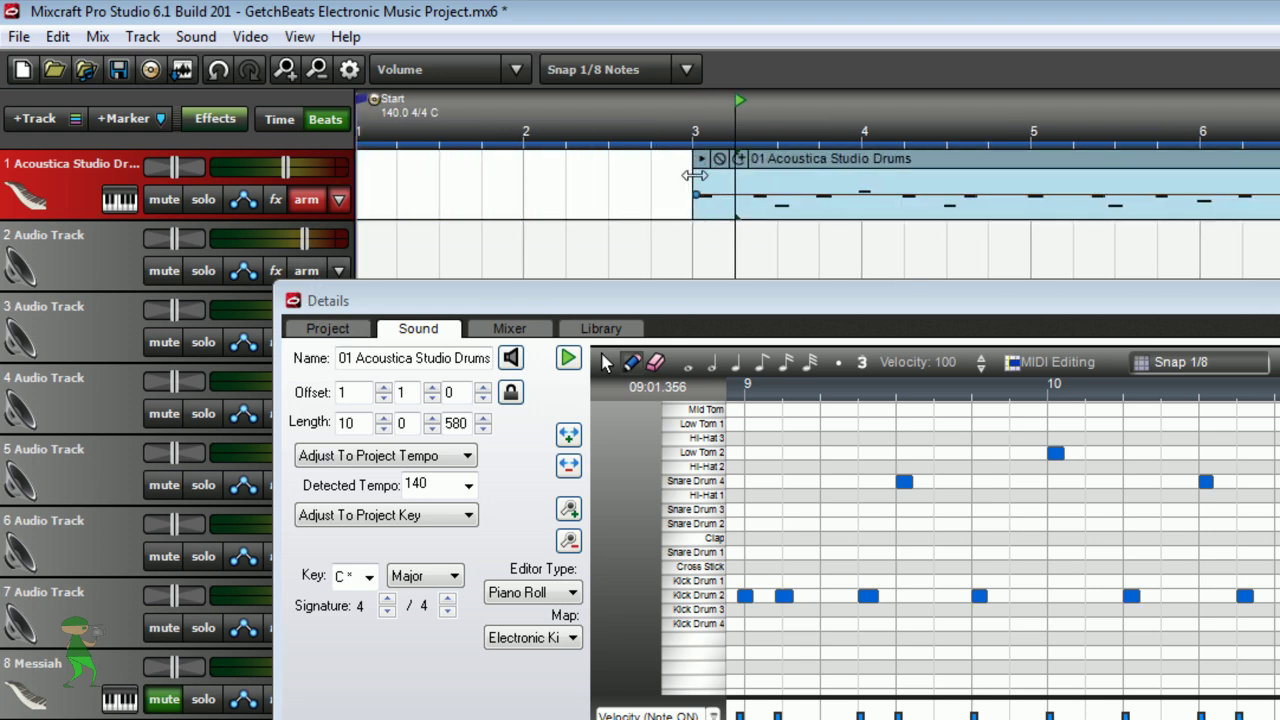
click(750, 466)
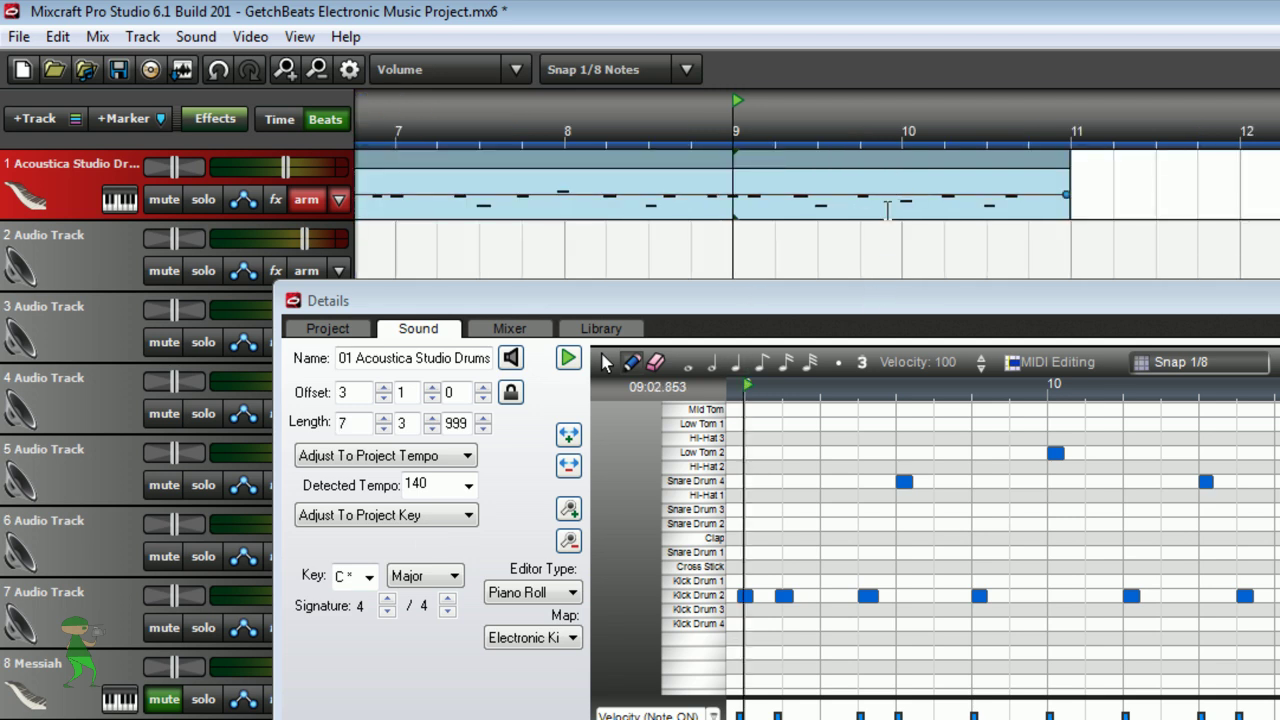
Set the drum clip's loop to its cropped length and move the clip to start at measure 1.
right_click(872, 167)
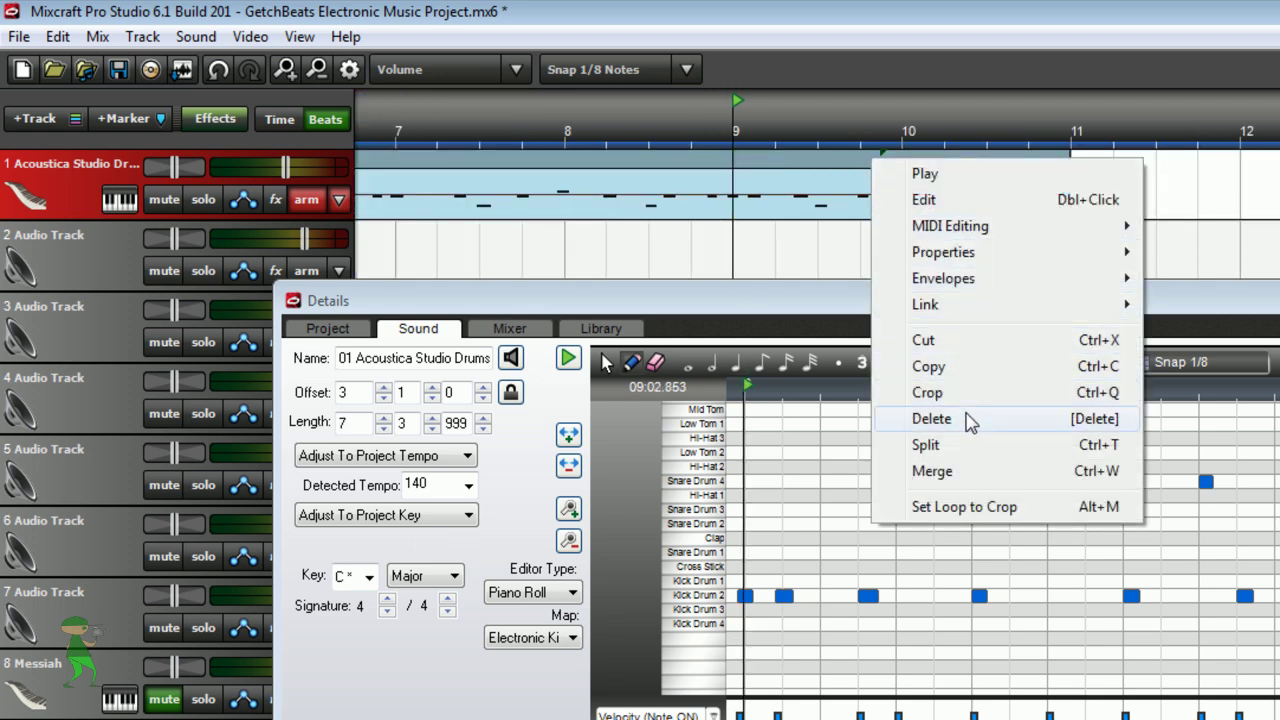
click(965, 510)
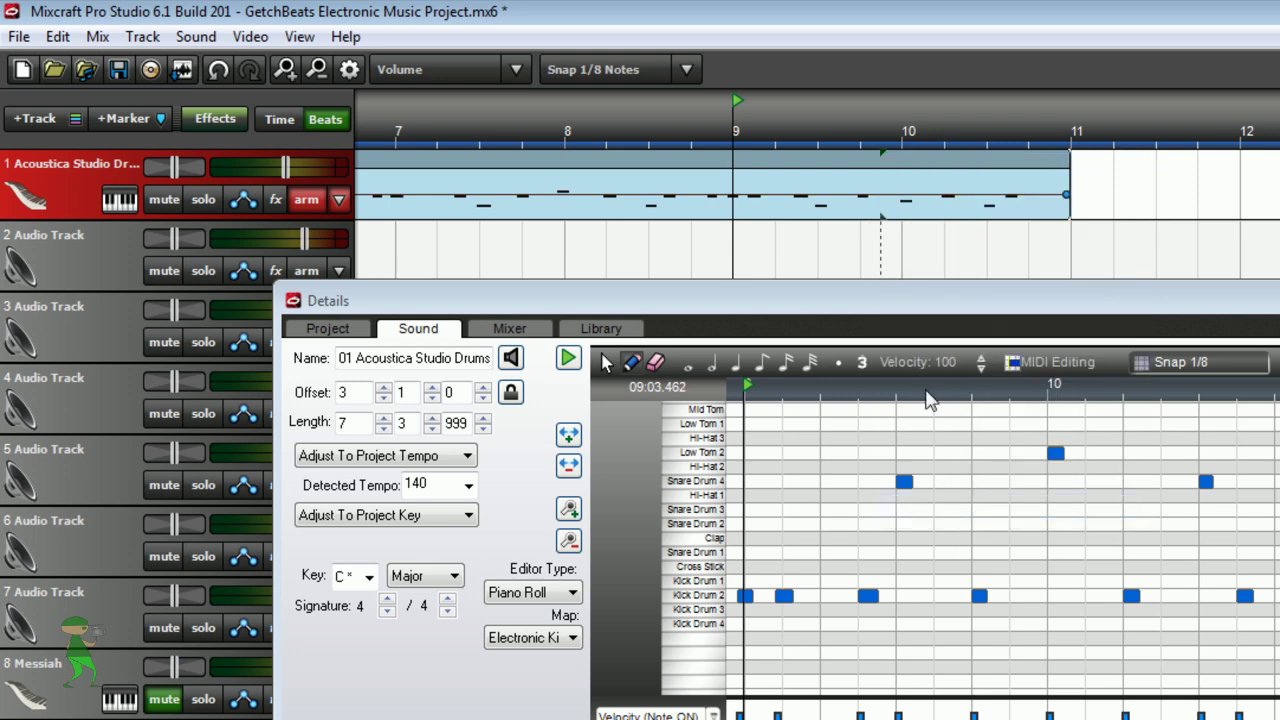
drag(1173, 302, 1070, 345)
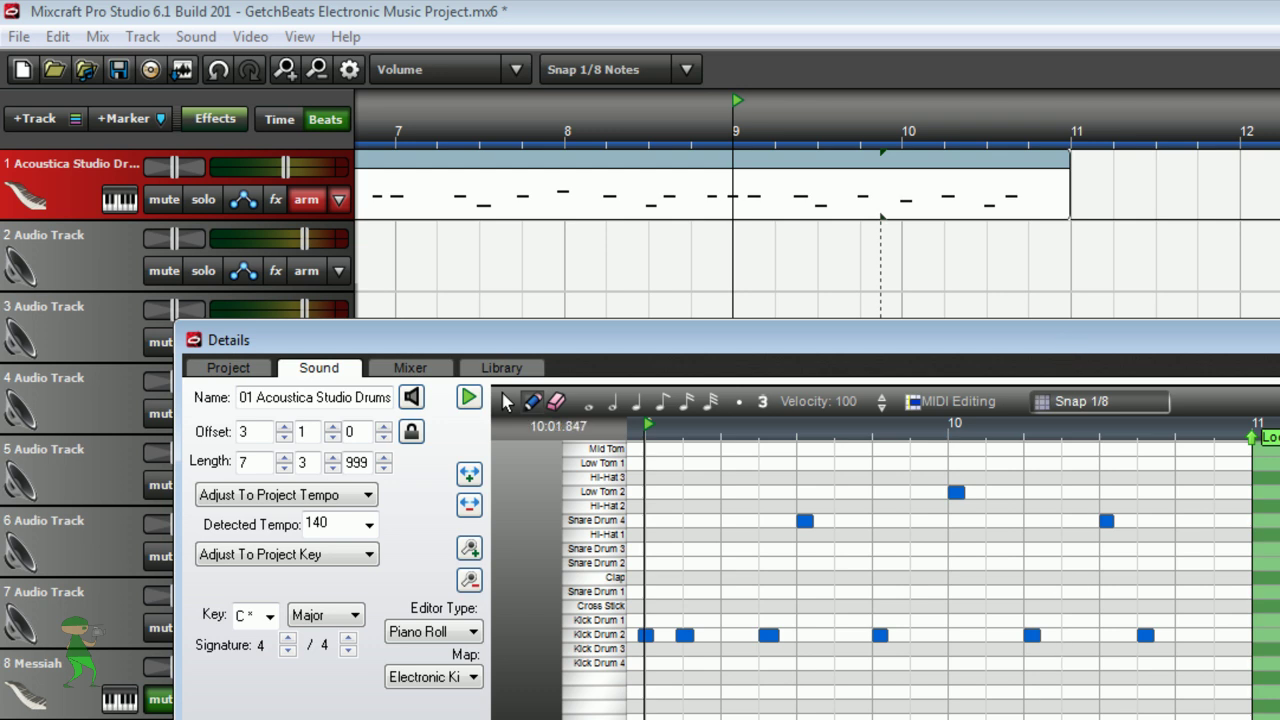
scroll(818, 205, left, 10)
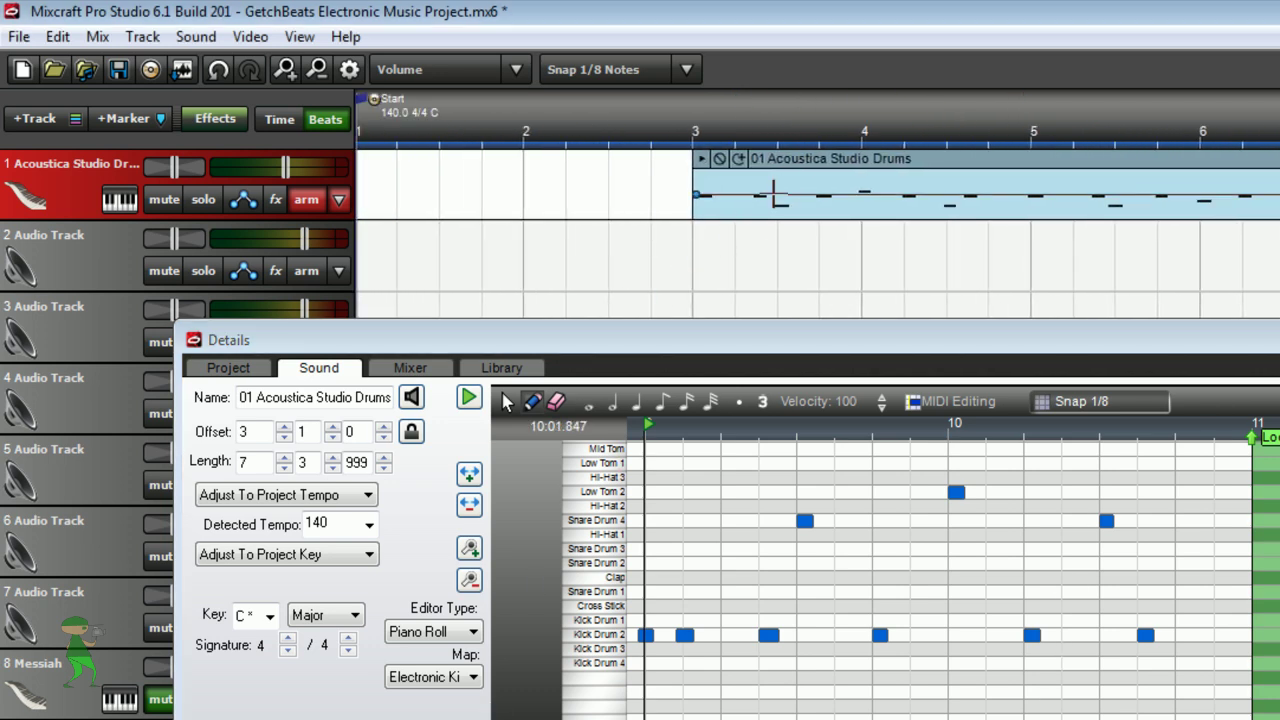
drag(830, 165, 495, 165)
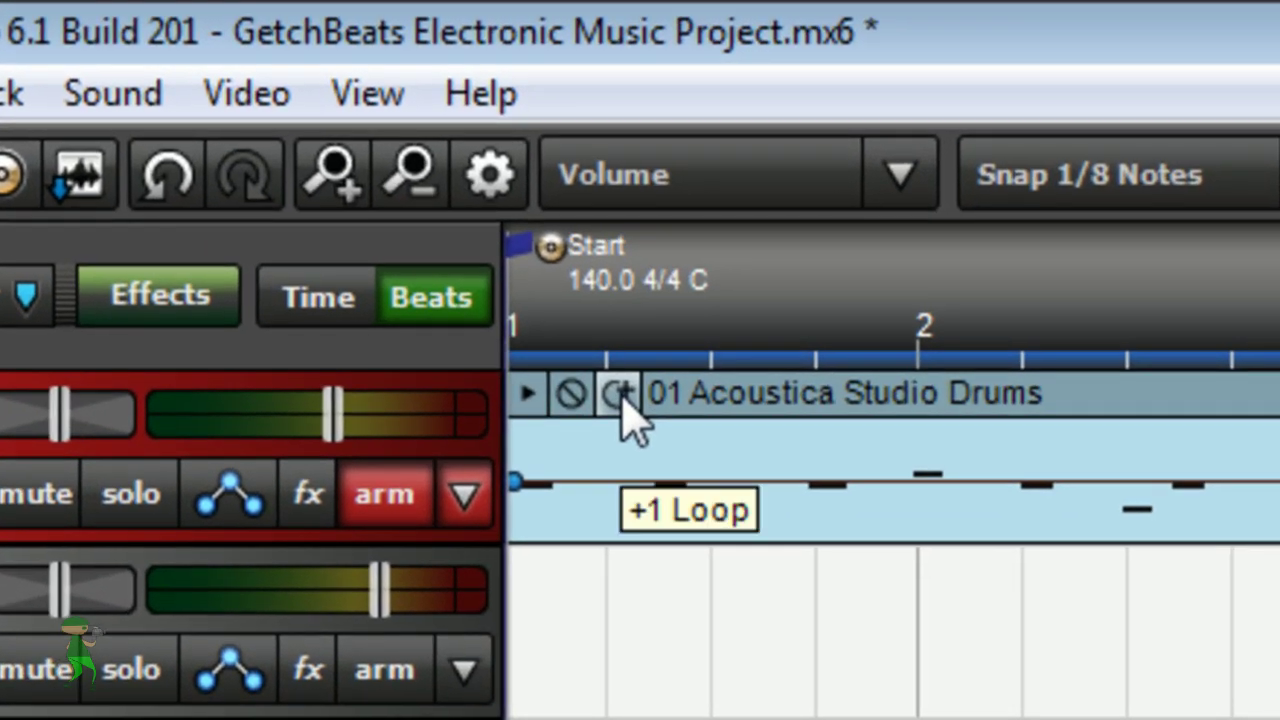
Add one more loop repetition to the drum clip on track 1 and play it from measure 1.
click(620, 395)
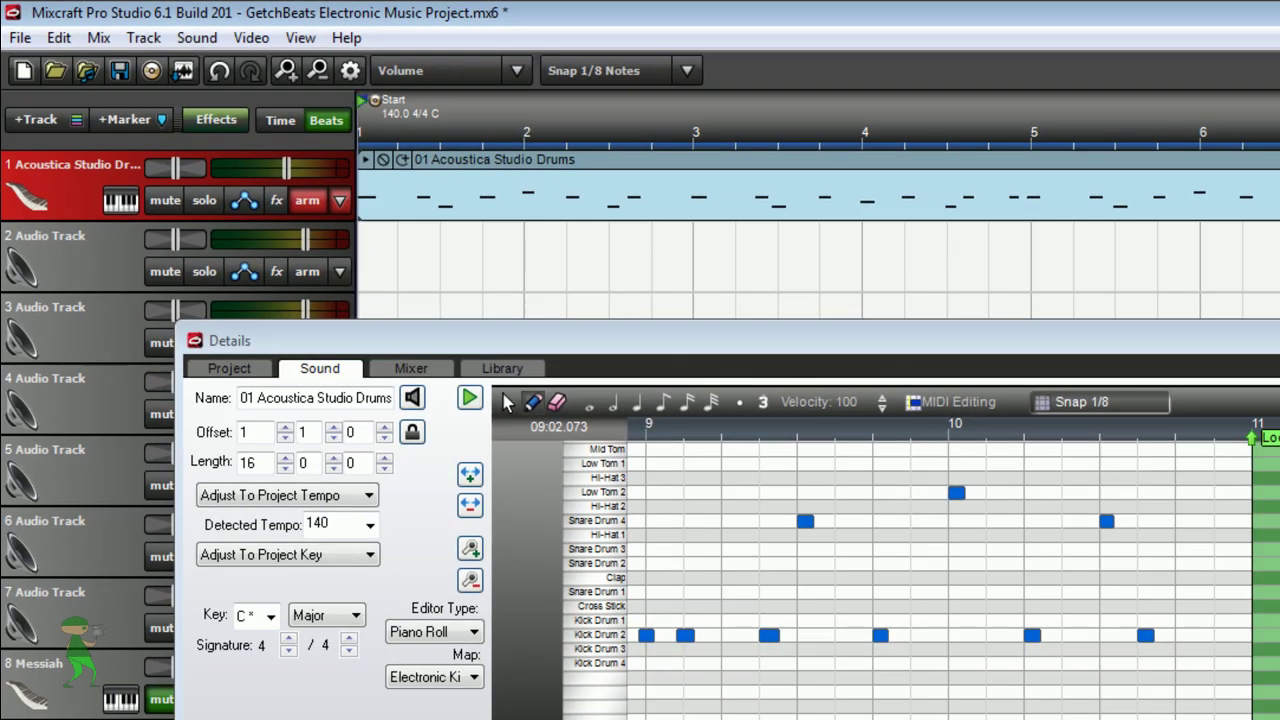
key(space)
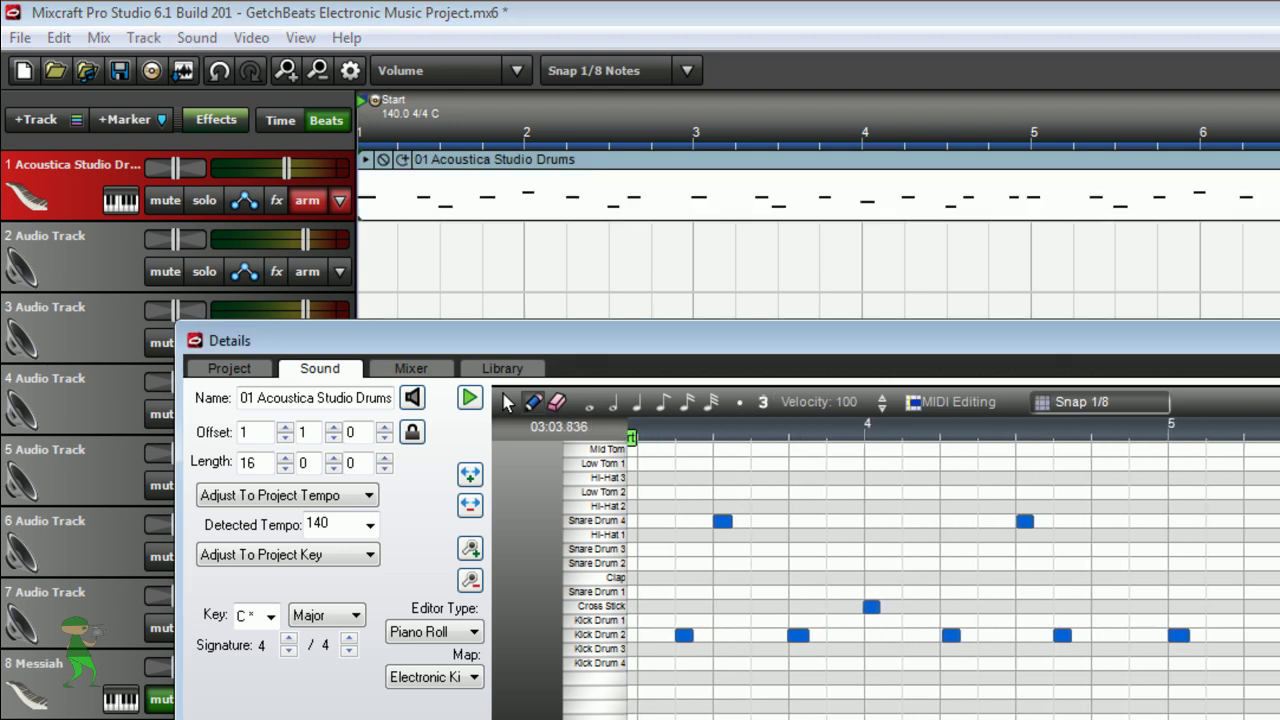
Align the Kick Drum 2 notes from measure 7 to early measure 8 and the measure 8 Cross Stick to the 1/8 grid.
drag(830, 342, 639, 300)
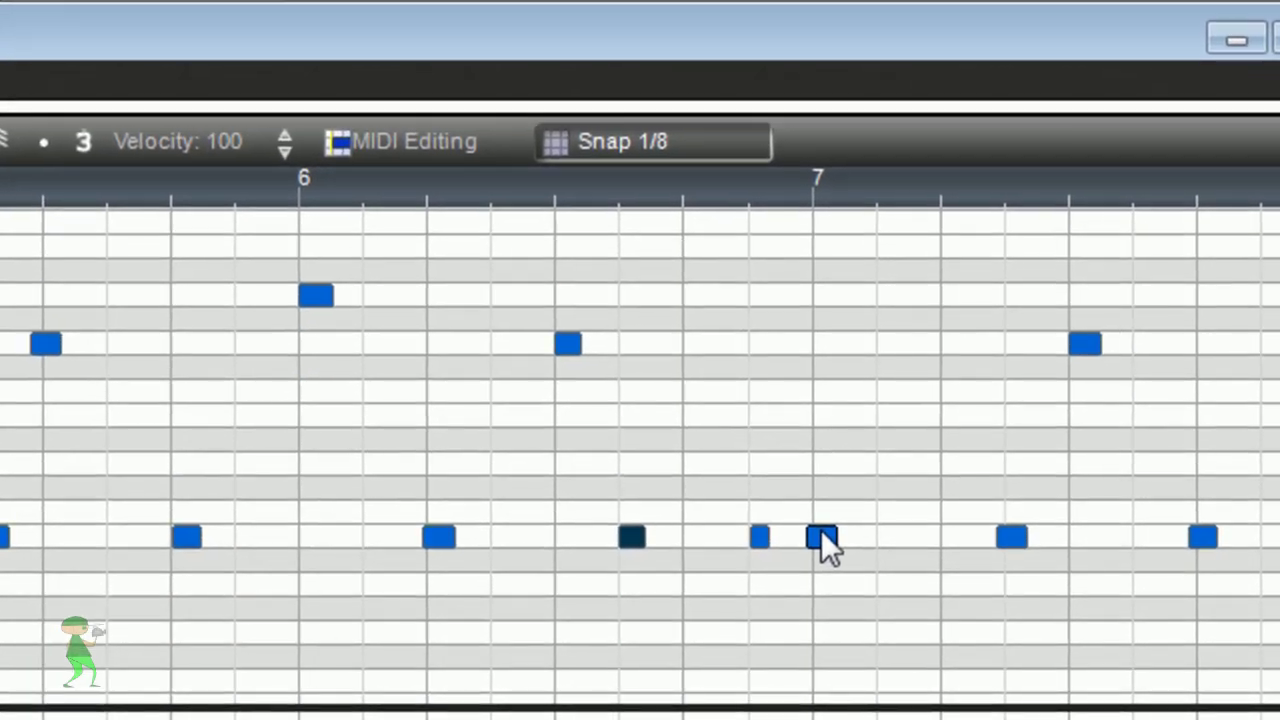
click(1008, 593)
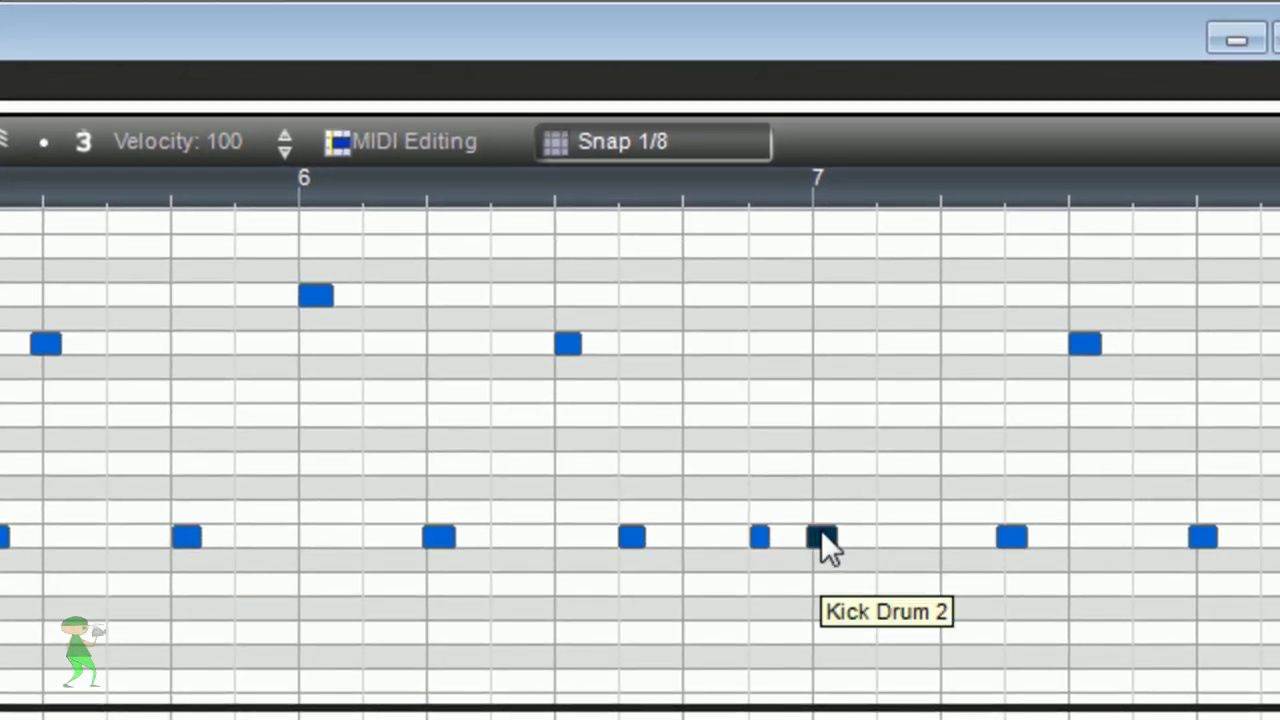
scroll(640, 444, right, 4)
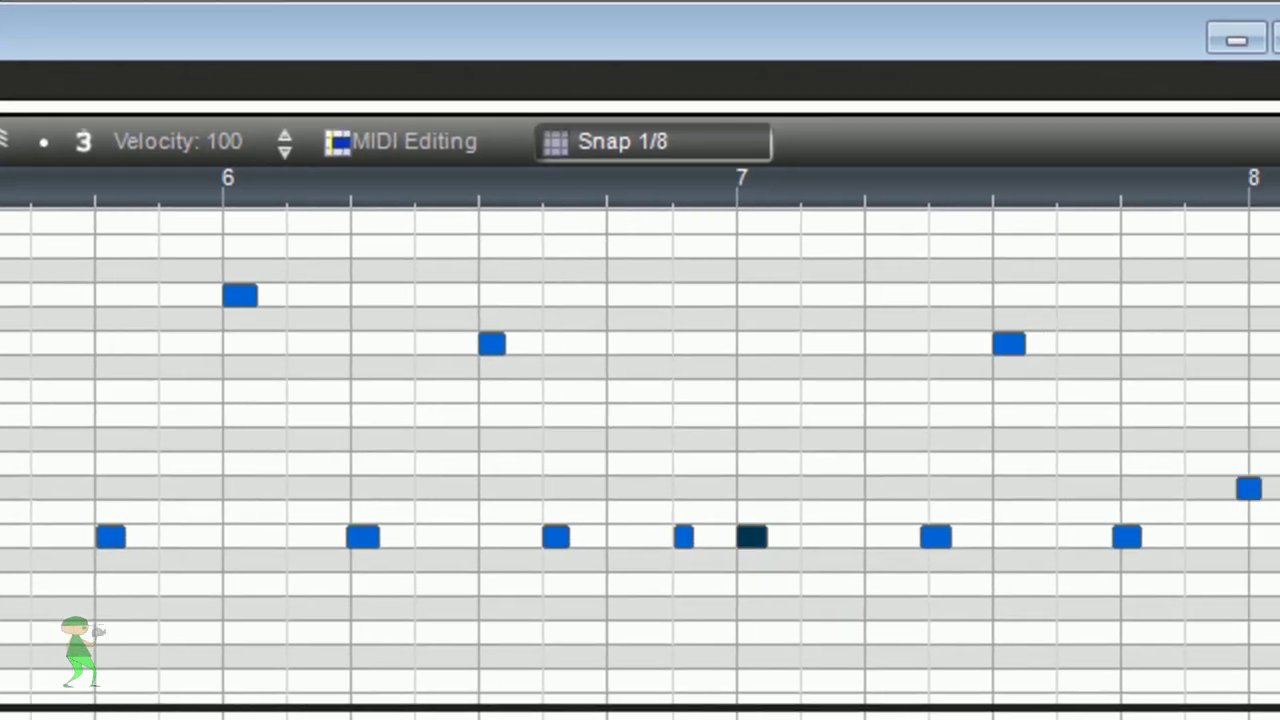
drag(649, 542, 655, 542)
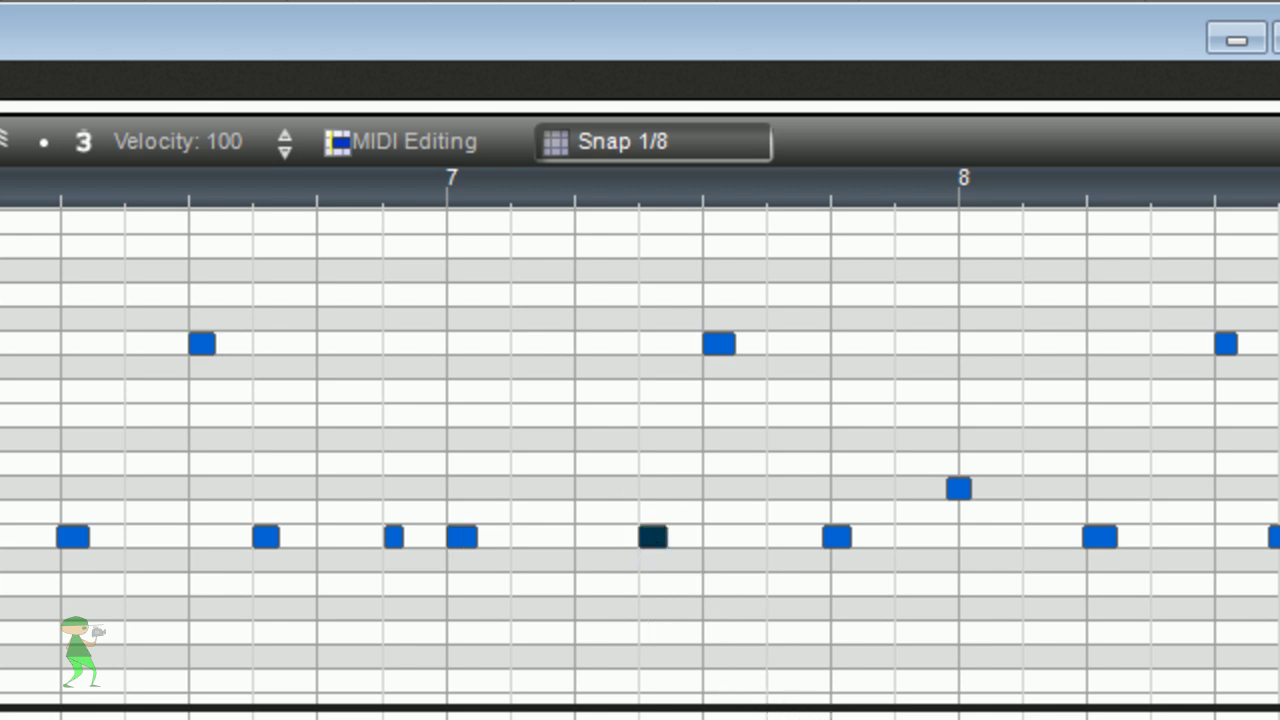
scroll(640, 444, right, 2)
click(653, 540)
click(783, 497)
click(912, 538)
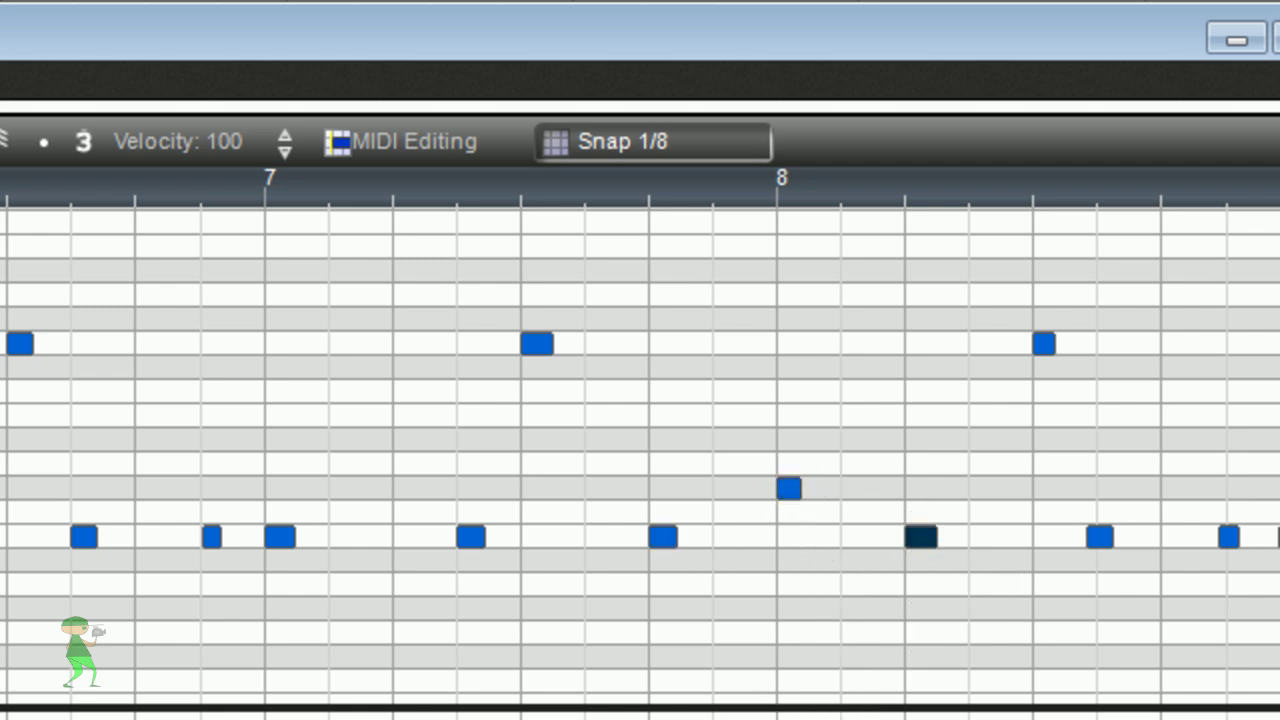
Align the four Kick Drum 2 notes from mid measure 8 to early measure 9 to the 1/8 grid.
scroll(640, 450, right, 5)
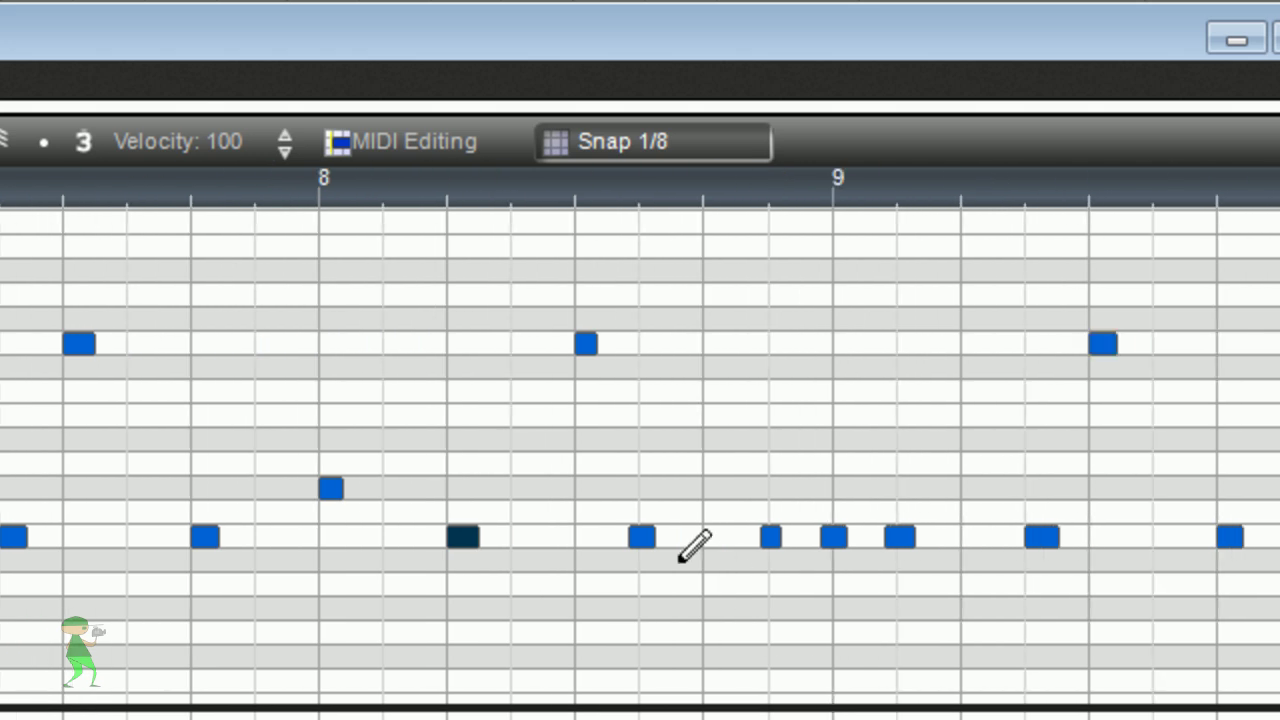
click(642, 540)
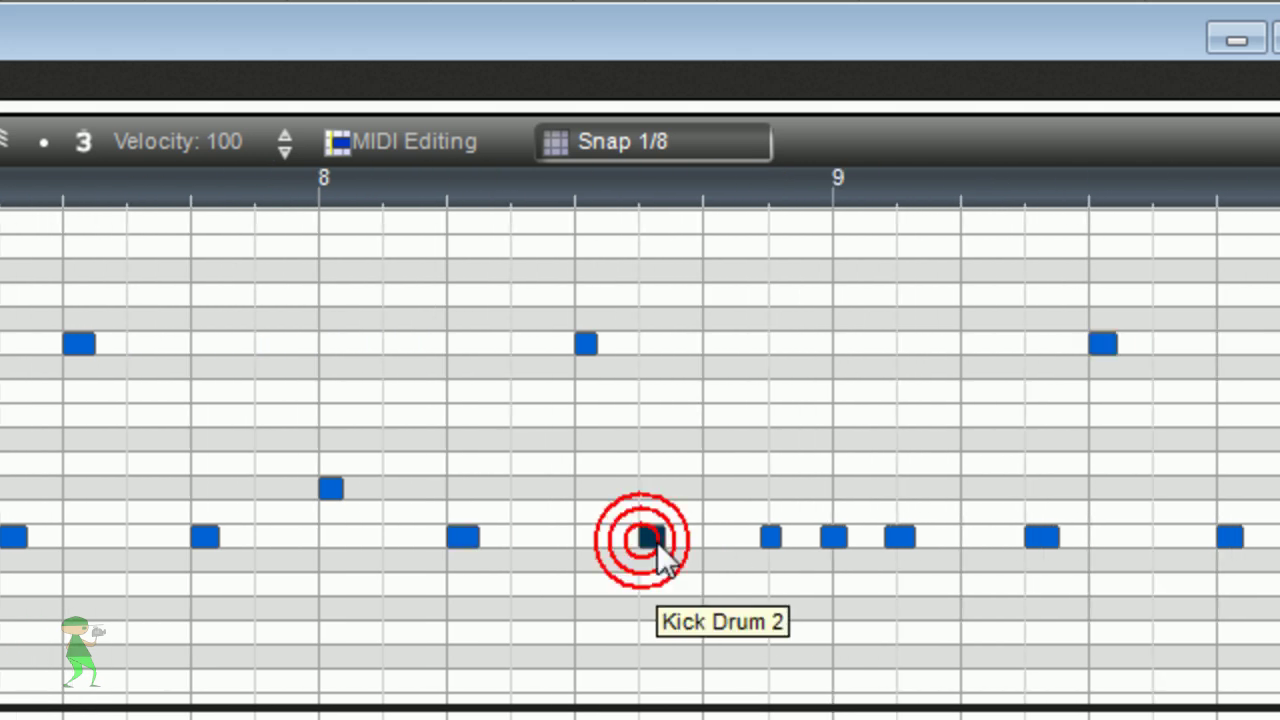
click(773, 538)
click(833, 537)
click(899, 538)
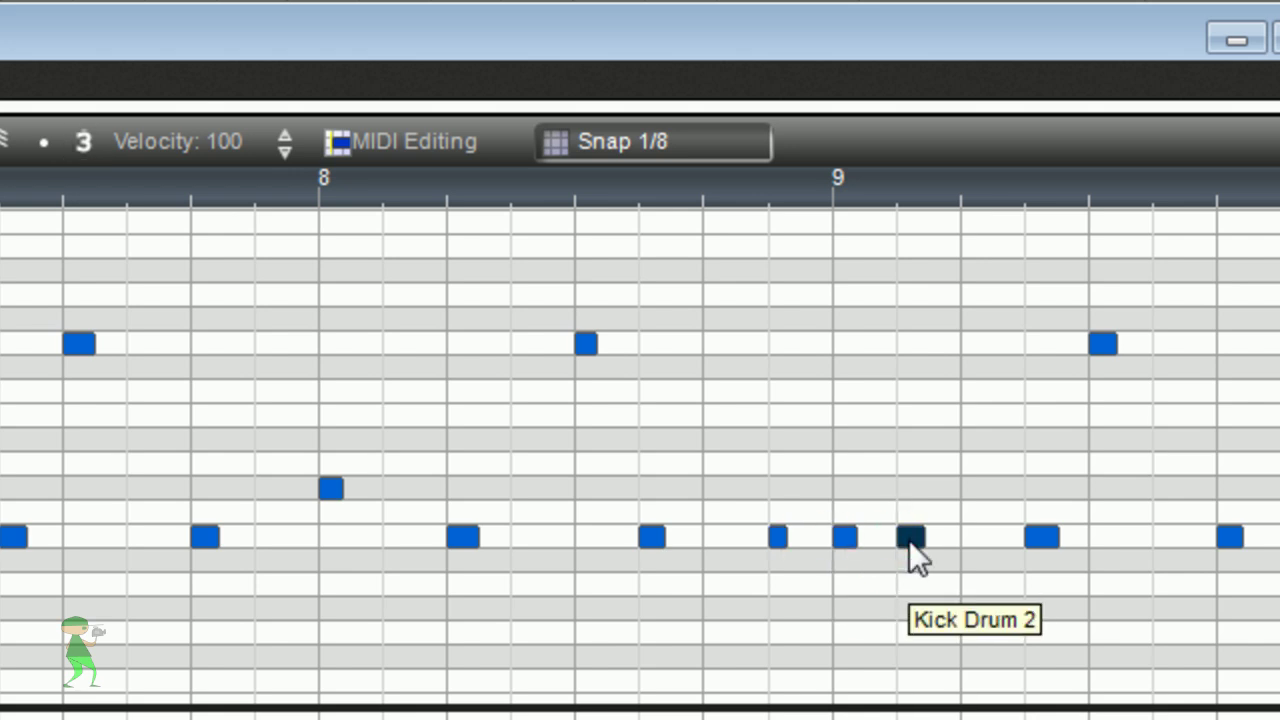
Check the notes from measure 10 back to the loop start, and play the looped drum clip past its first repetition.
scroll(640, 450, right, 6)
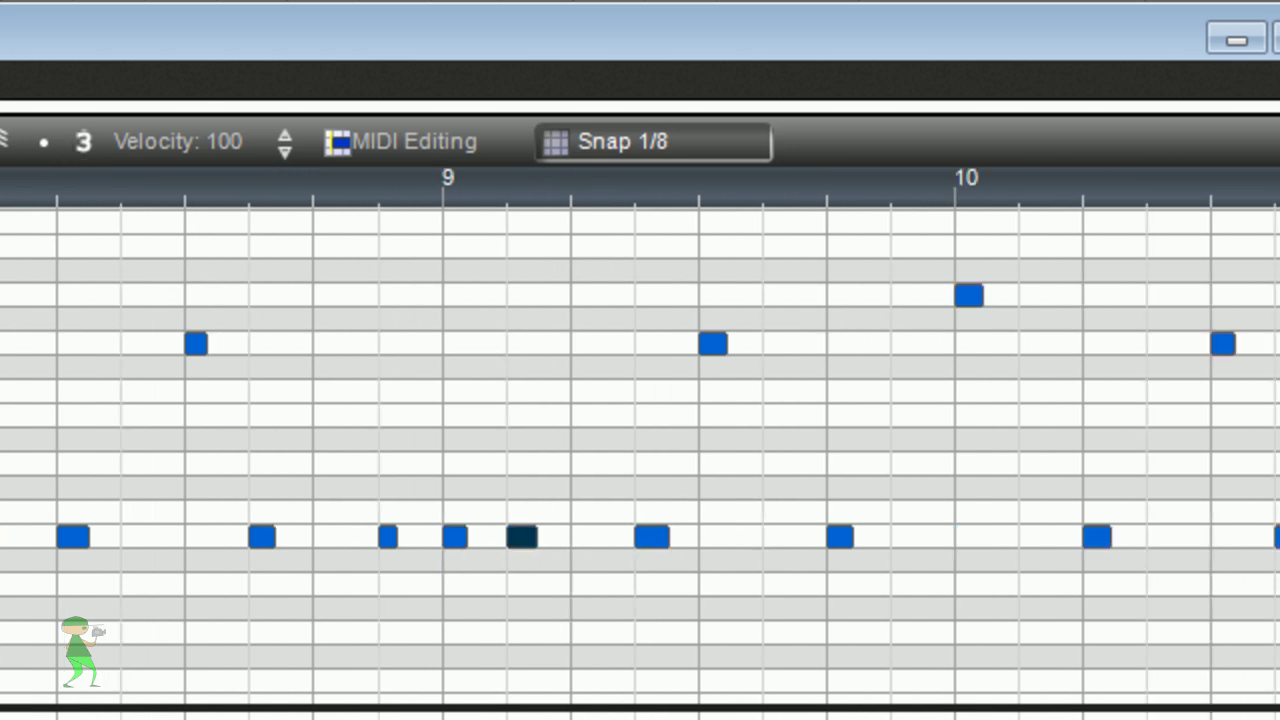
scroll(640, 450, left, 4)
scroll(640, 444, right, 1)
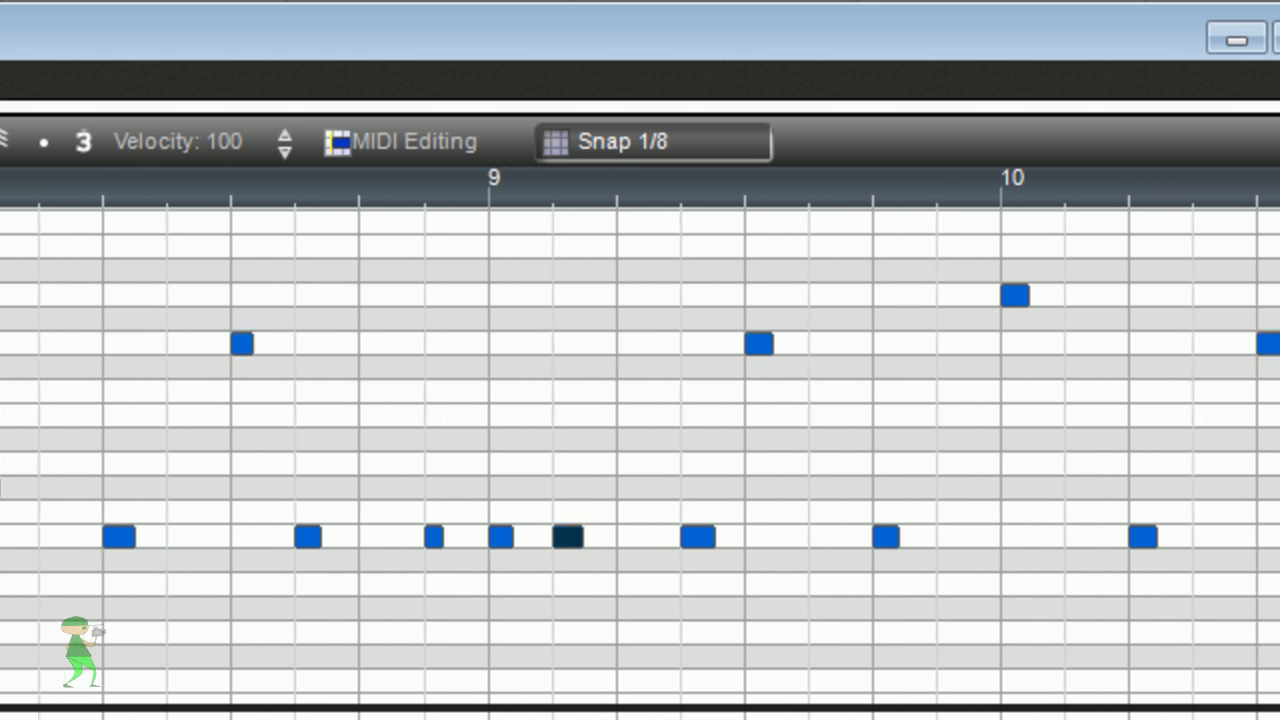
scroll(640, 444, right, 4)
scroll(640, 444, left, 15)
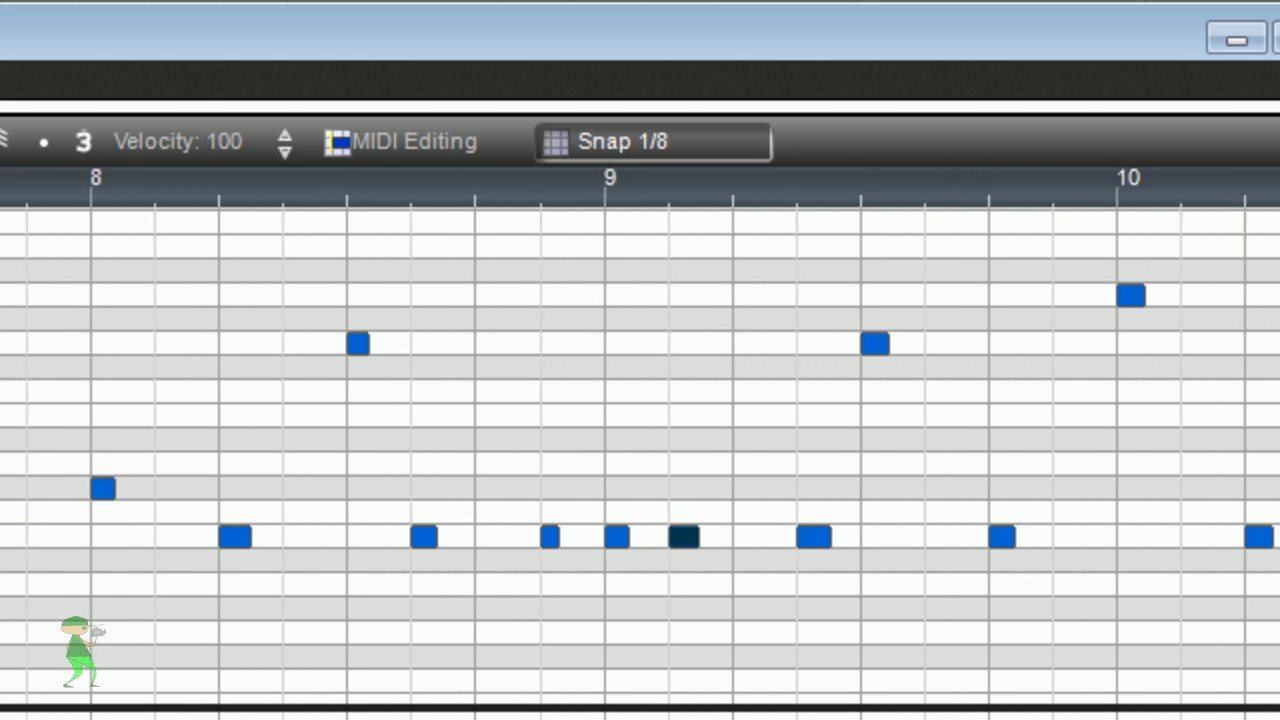
scroll(640, 444, left, 1)
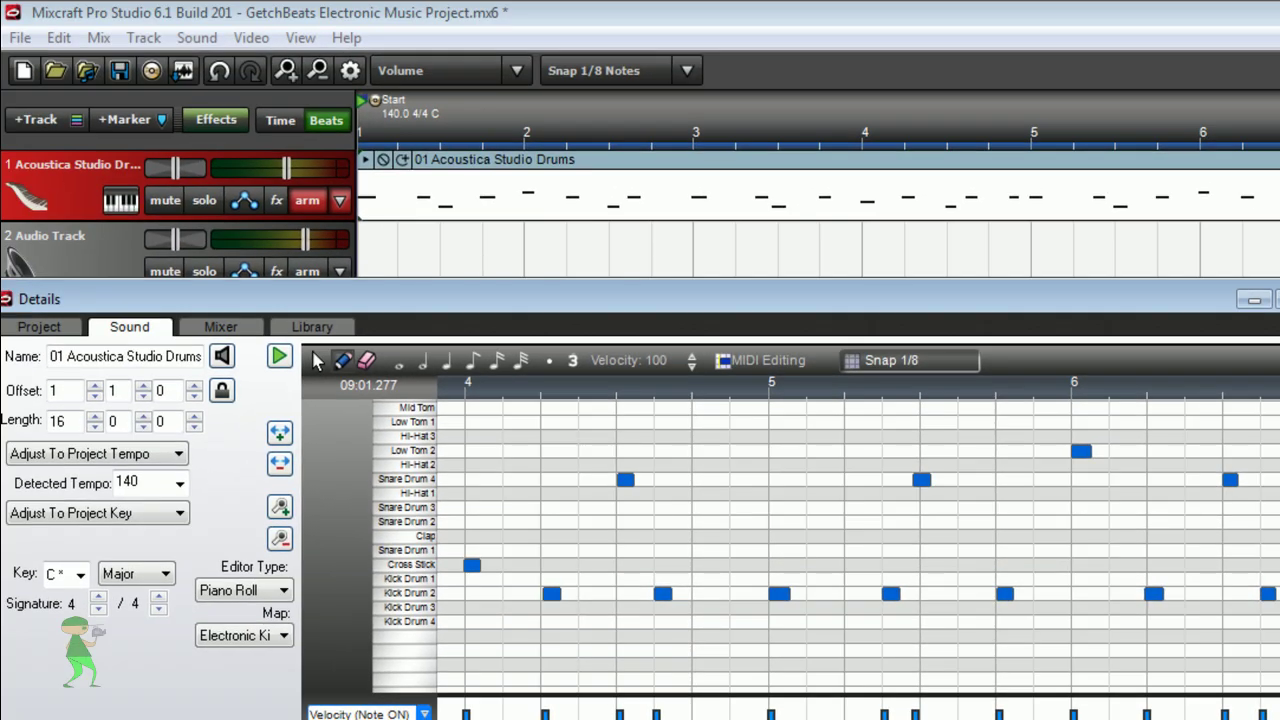
scroll(856, 633, left, 3)
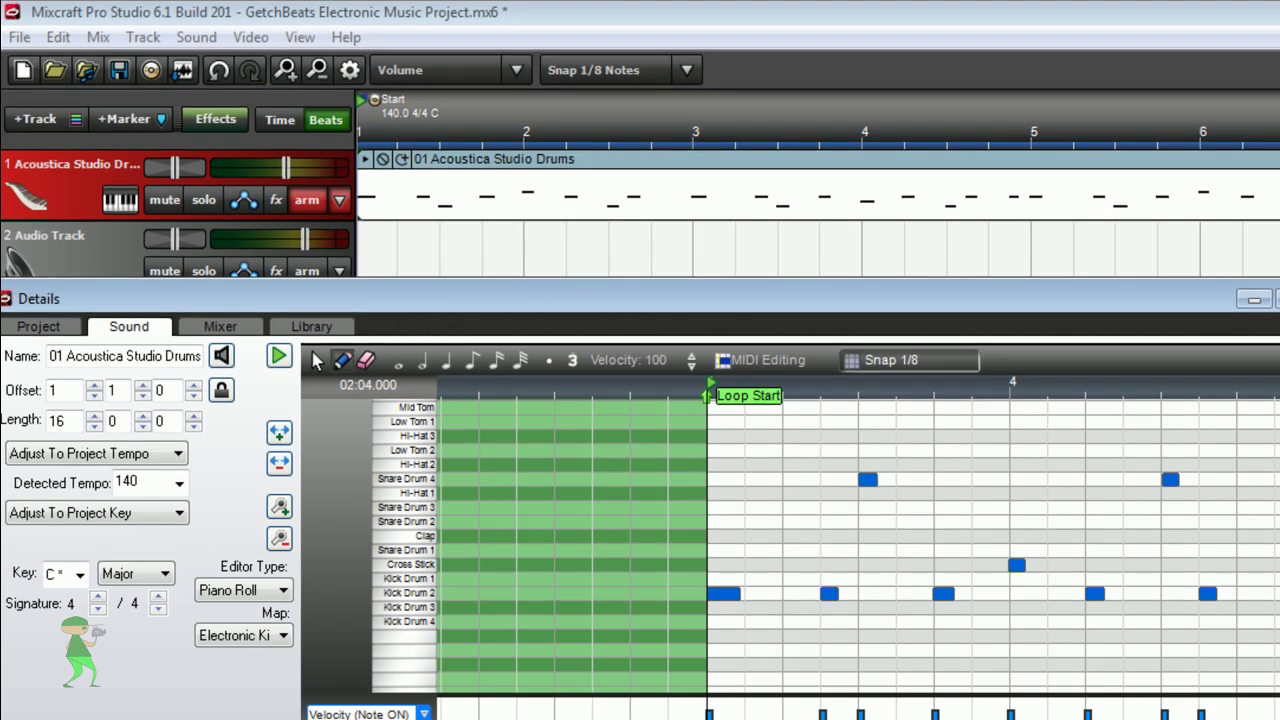
click(818, 188)
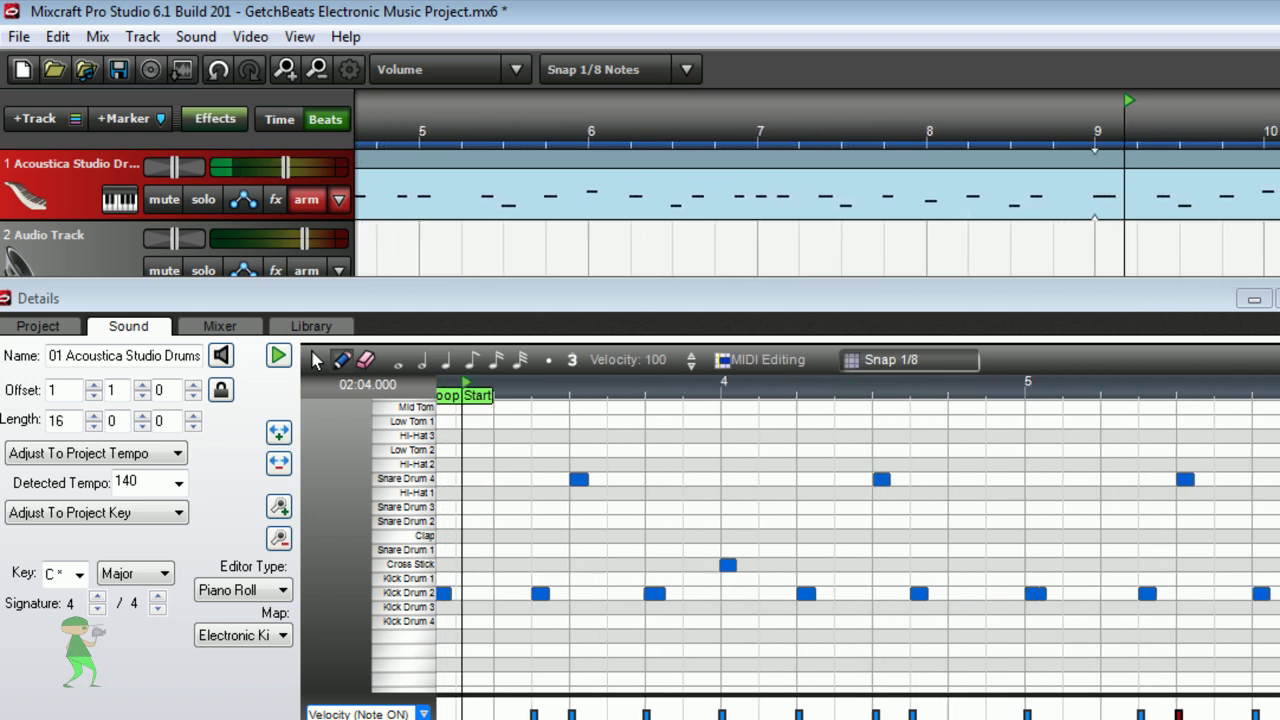
key(space)
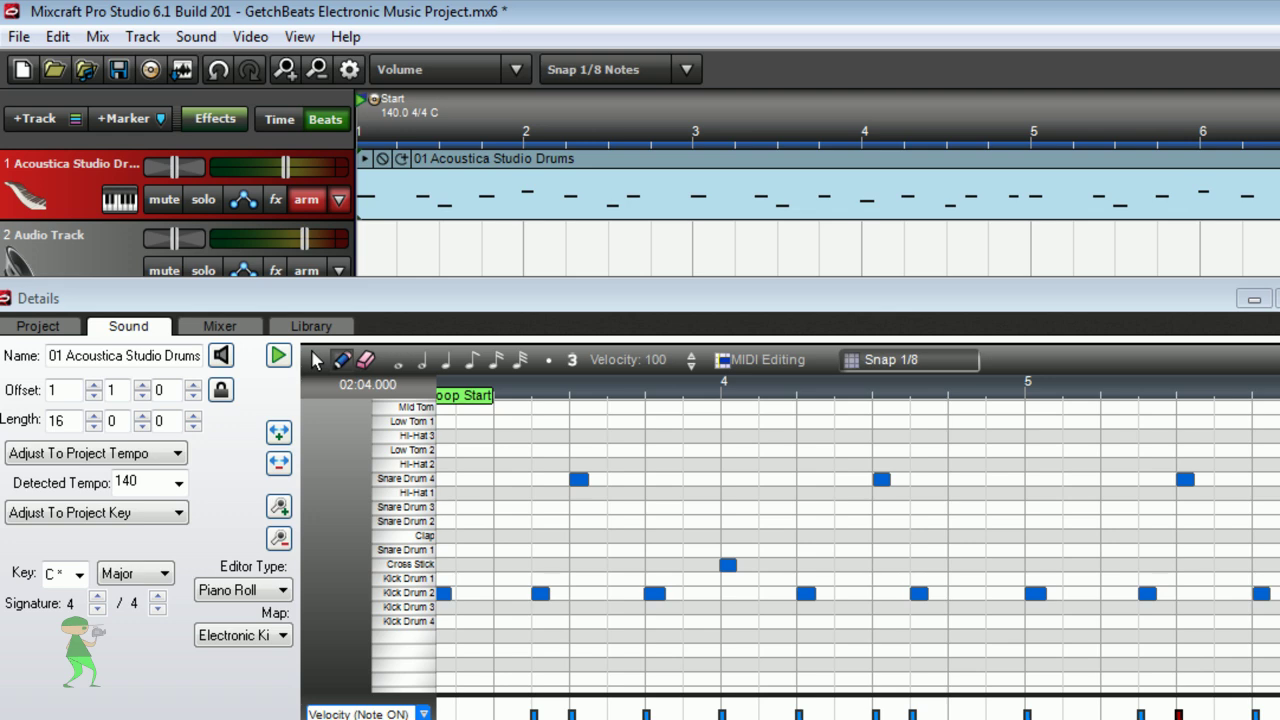
Turn off the metronome for playback, keep it on for recording, and play the drum clip.
key(m)
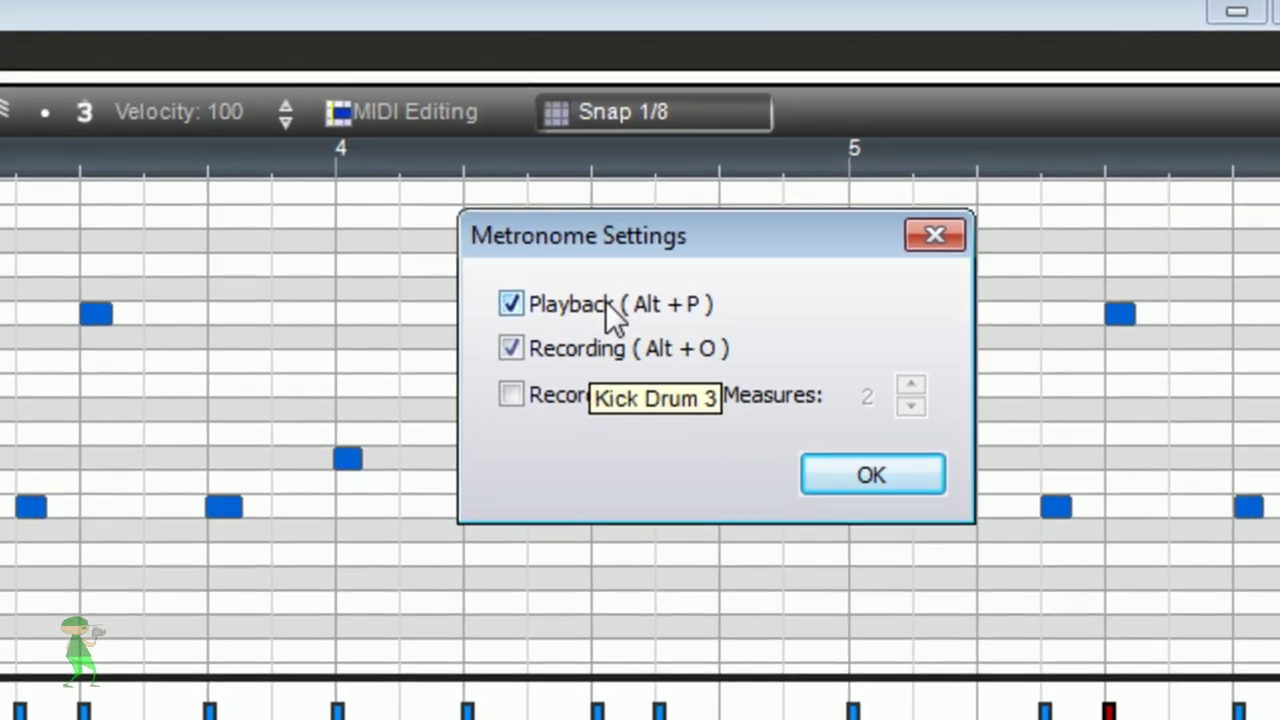
click(878, 475)
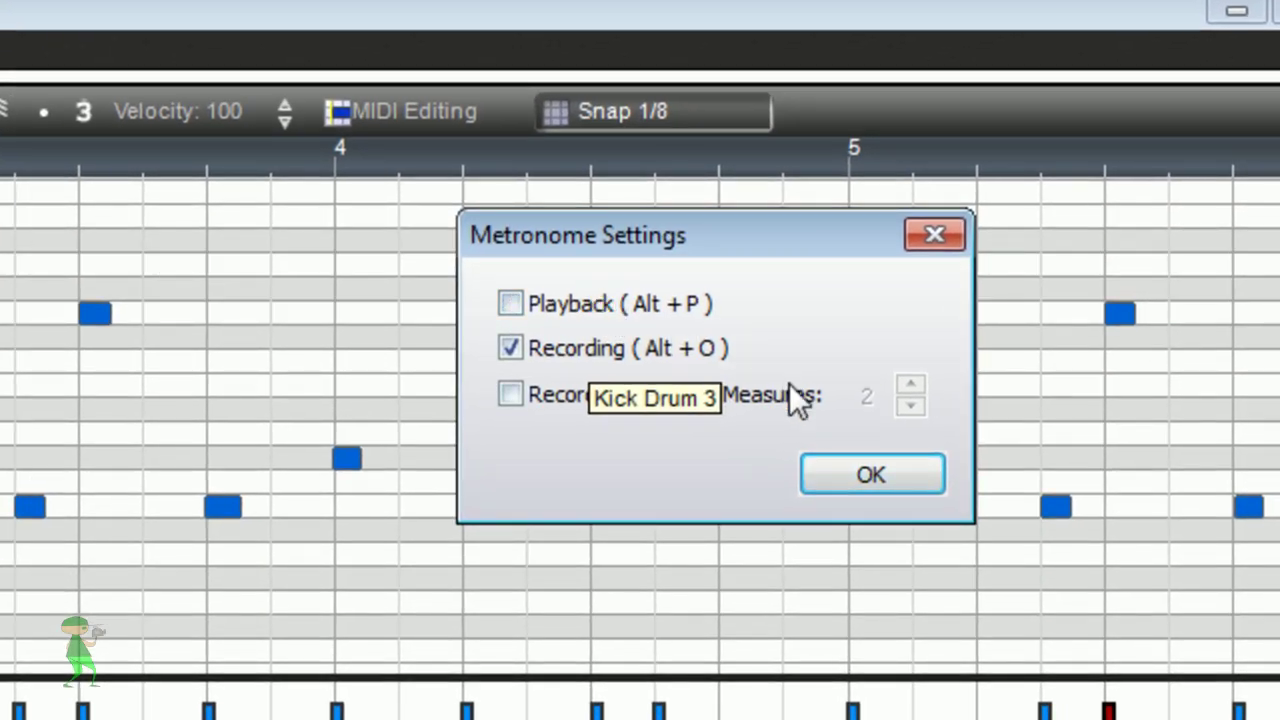
click(877, 482)
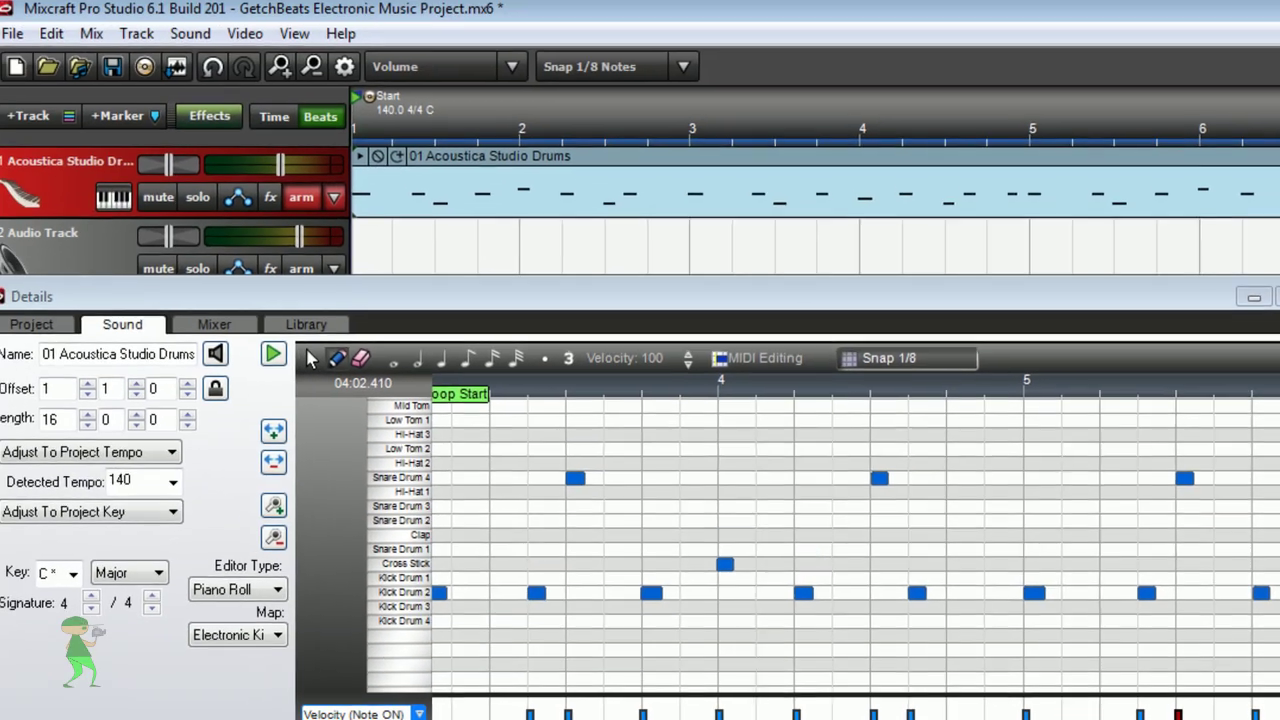
key(space)
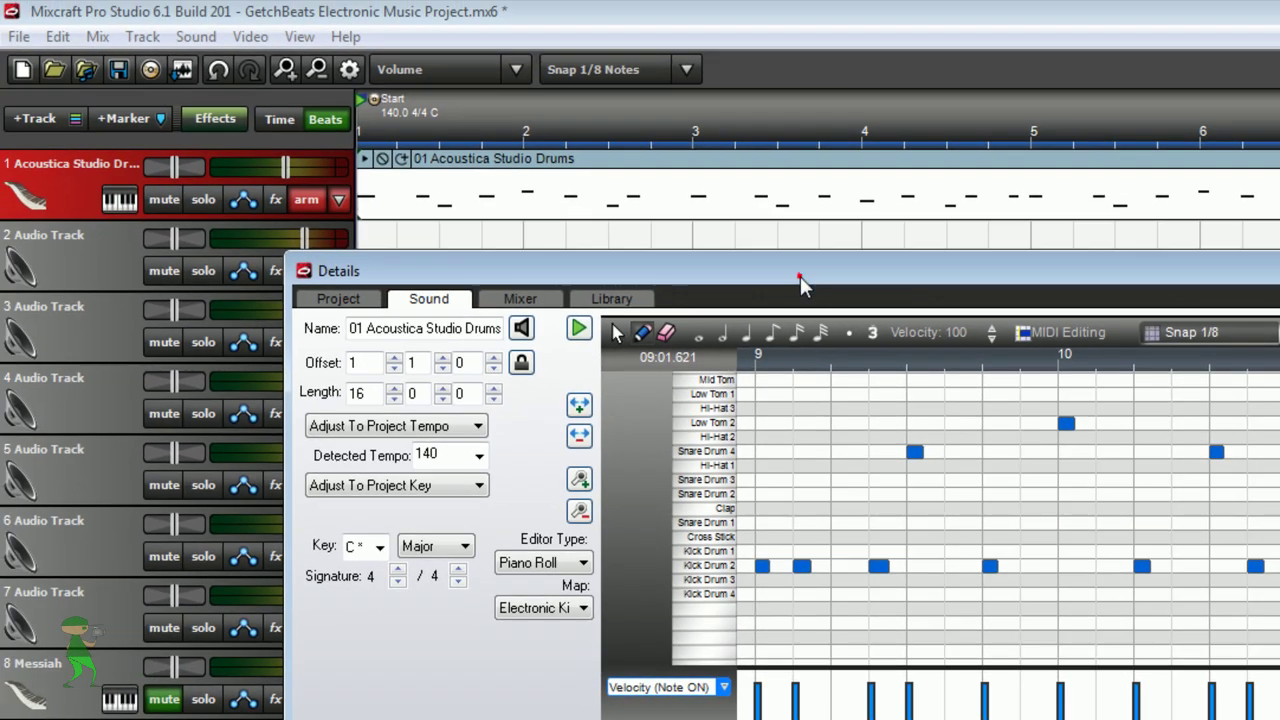
Examine the cymbal and effect rows above the toms in the piano roll, play the clip from the start and stop it.
drag(695, 169, 622, 118)
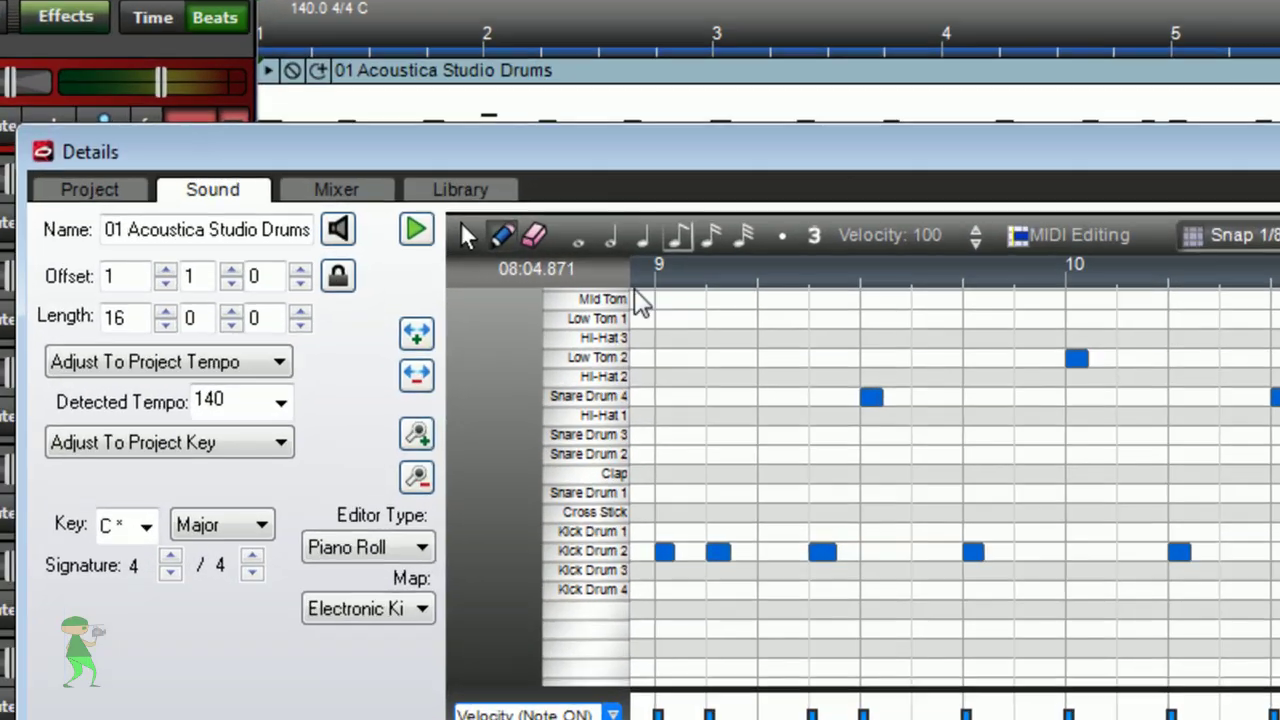
drag(594, 386, 618, 260)
scroll(592, 35, up, 10)
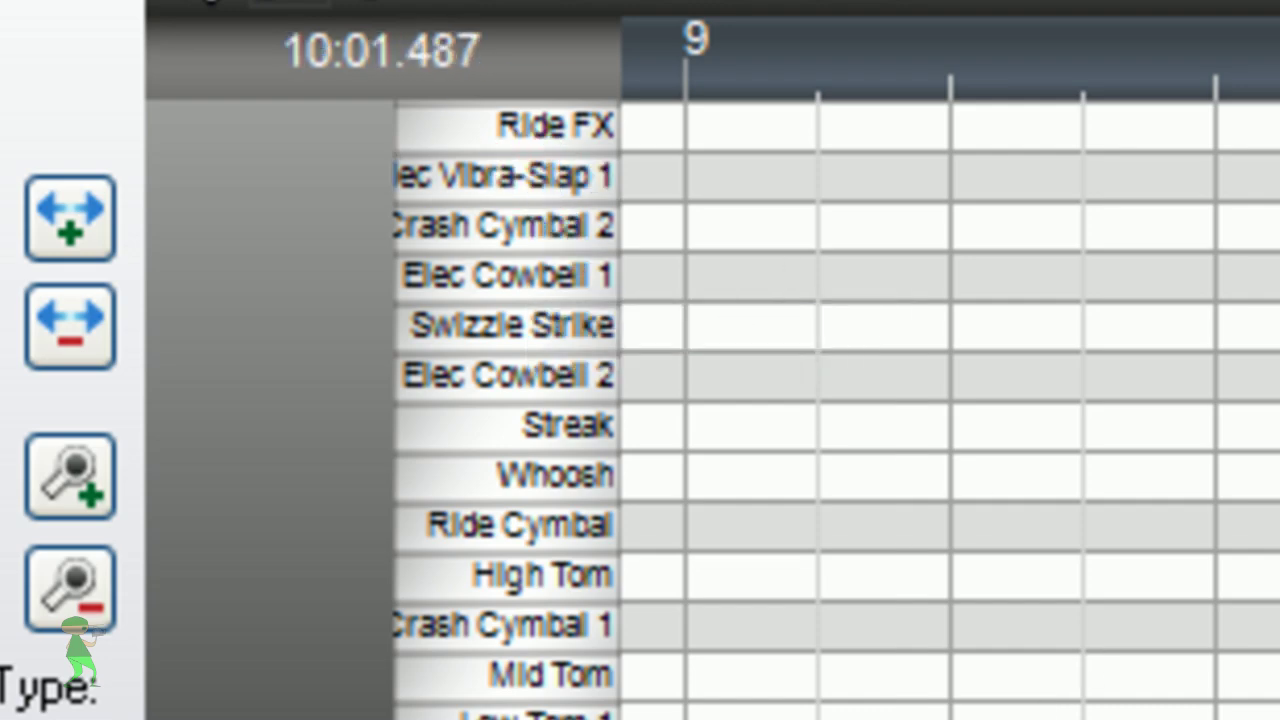
key(space)
drag(1276, 686, 650, 655)
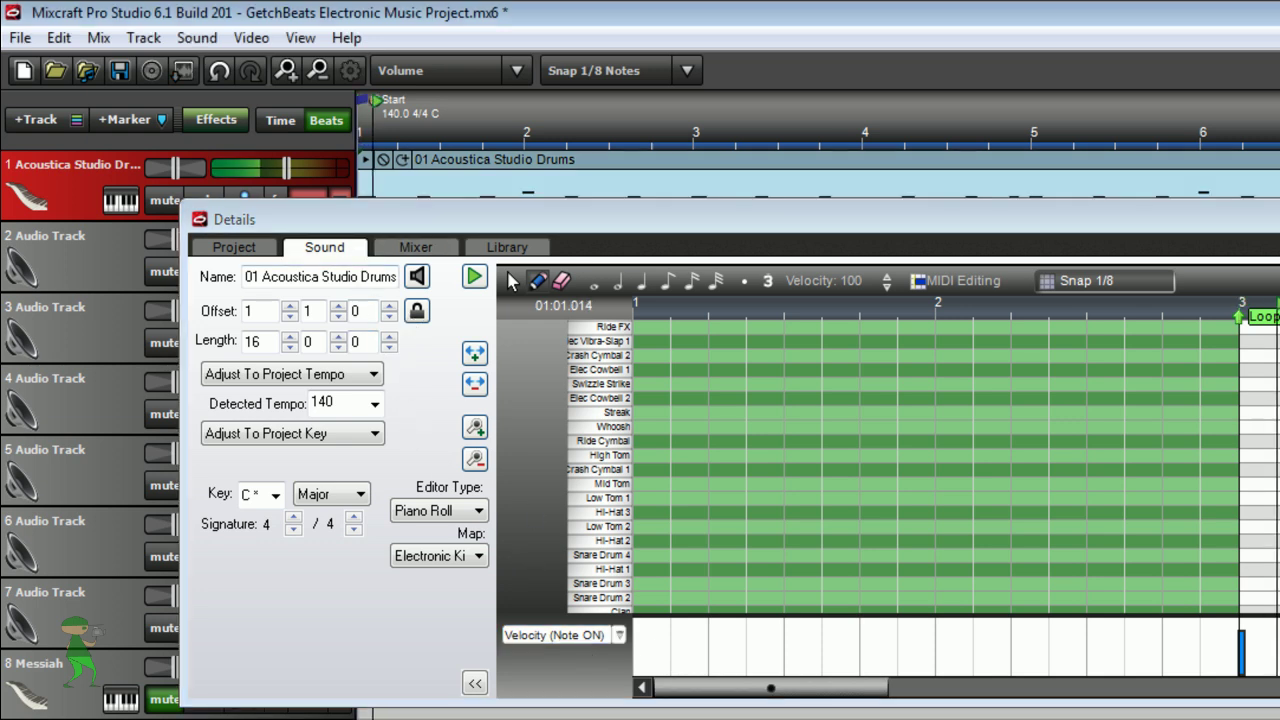
key(space)
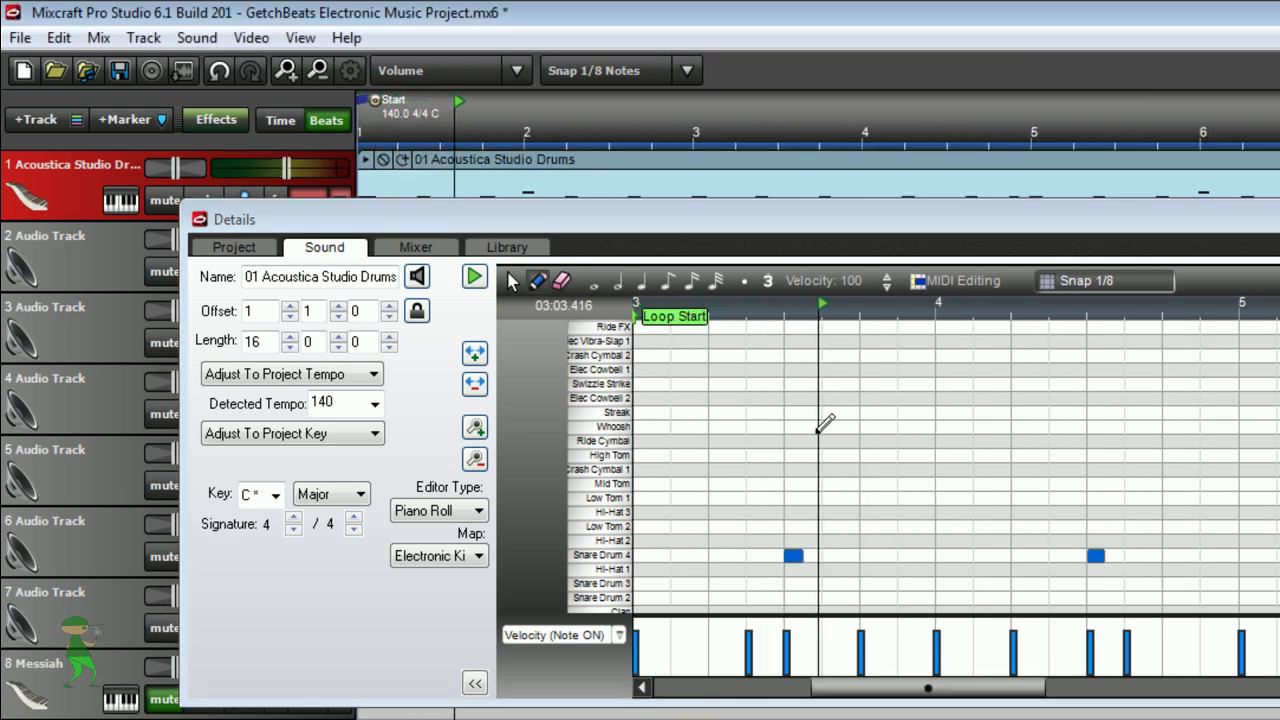
drag(811, 222, 785, 416)
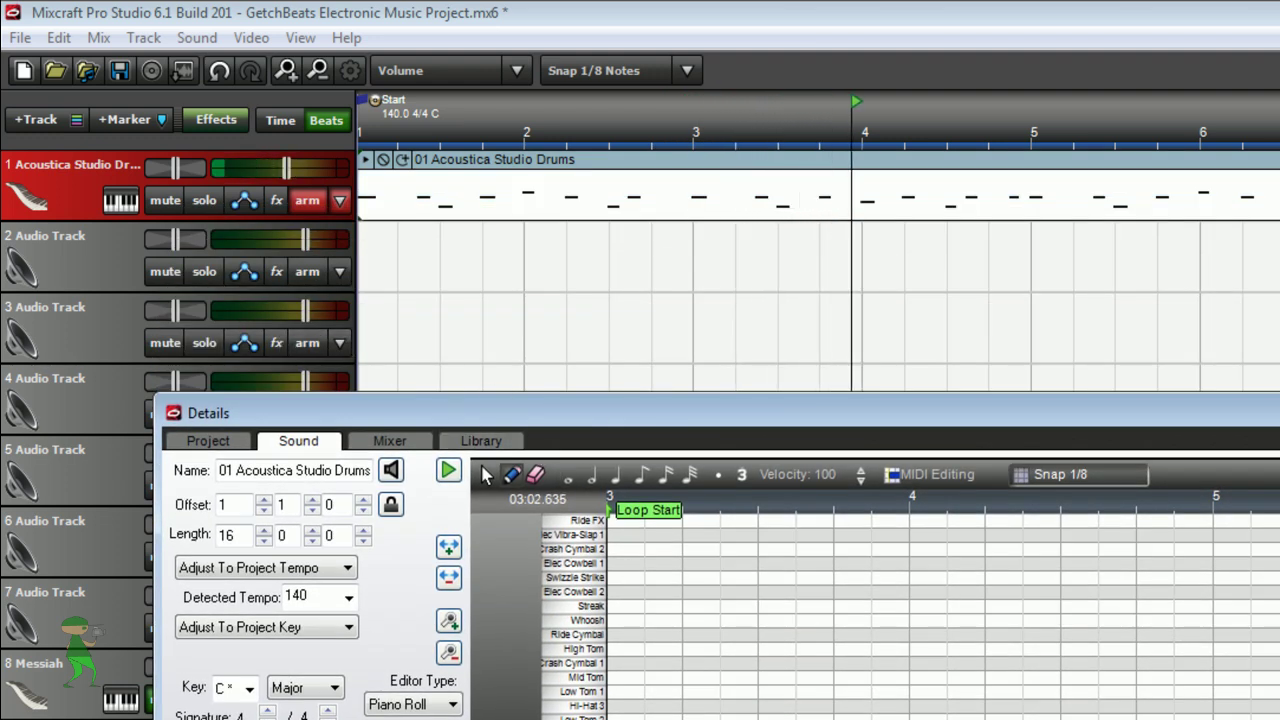
key(space)
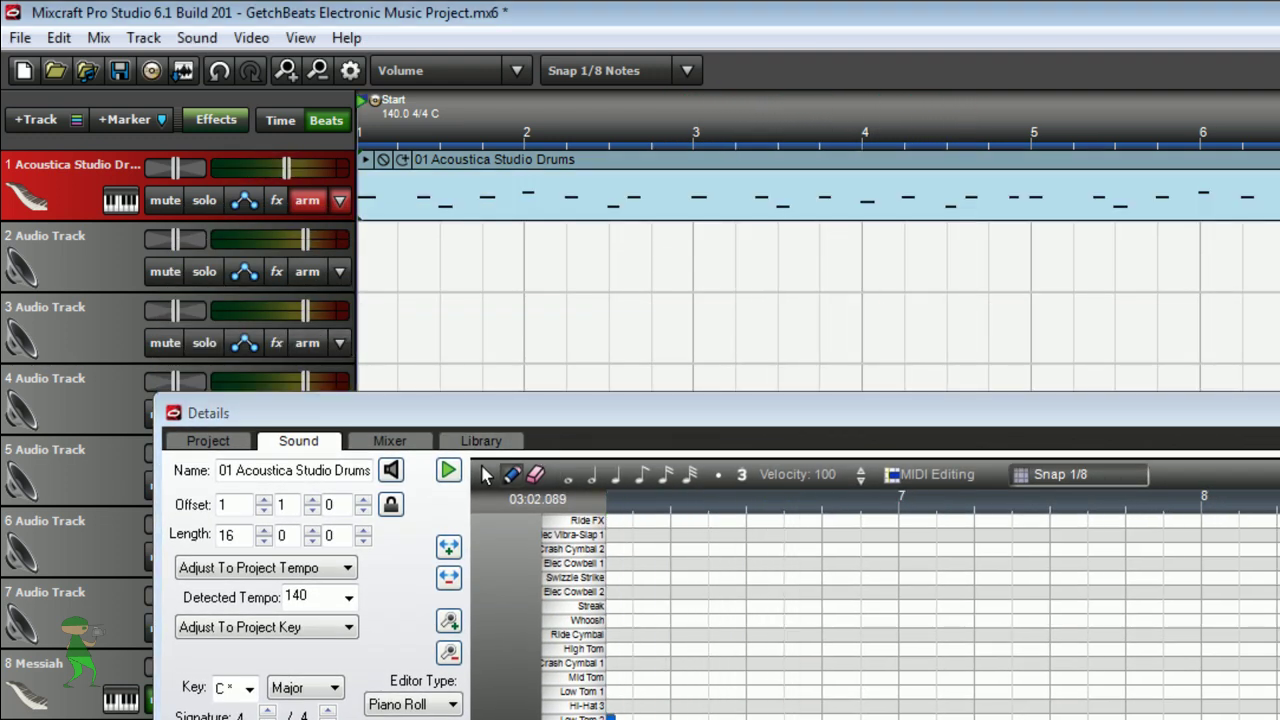
Insert an Acoustica Studio Drums virtual instrument track as track 2 and arm it for recording in place of track 1.
right_click(114, 250)
mouse_move(234, 265)
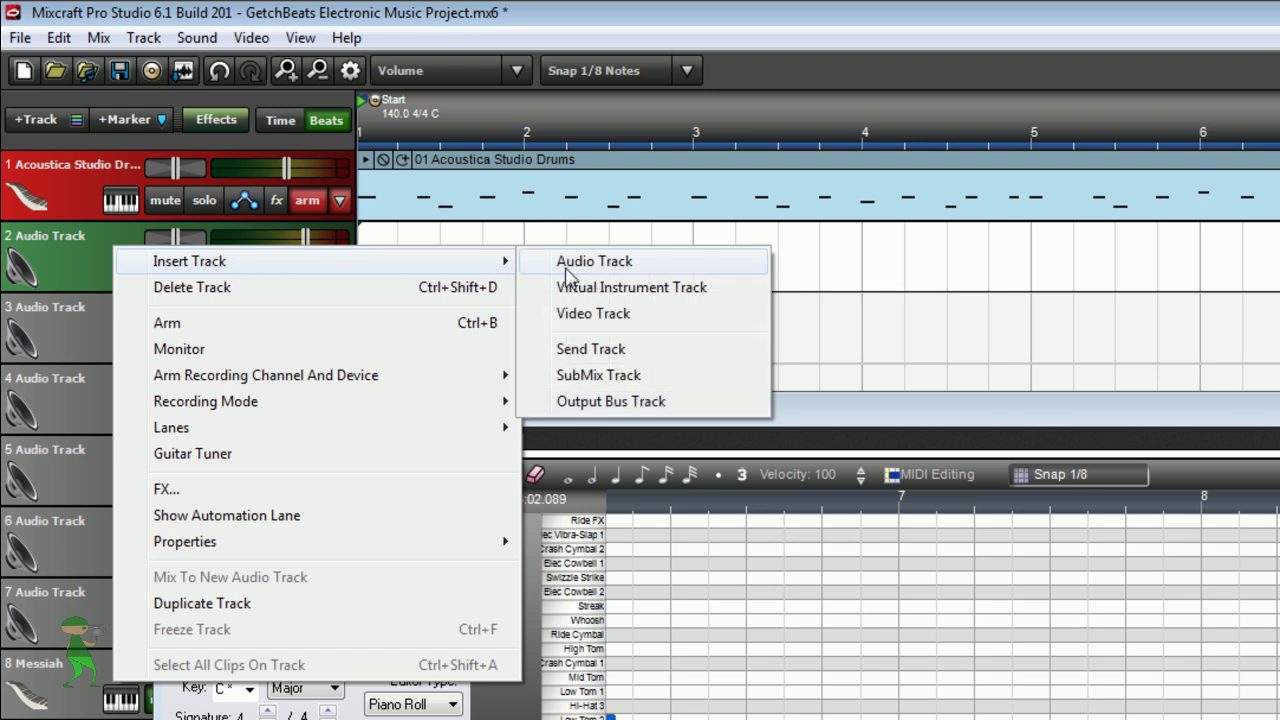
click(611, 293)
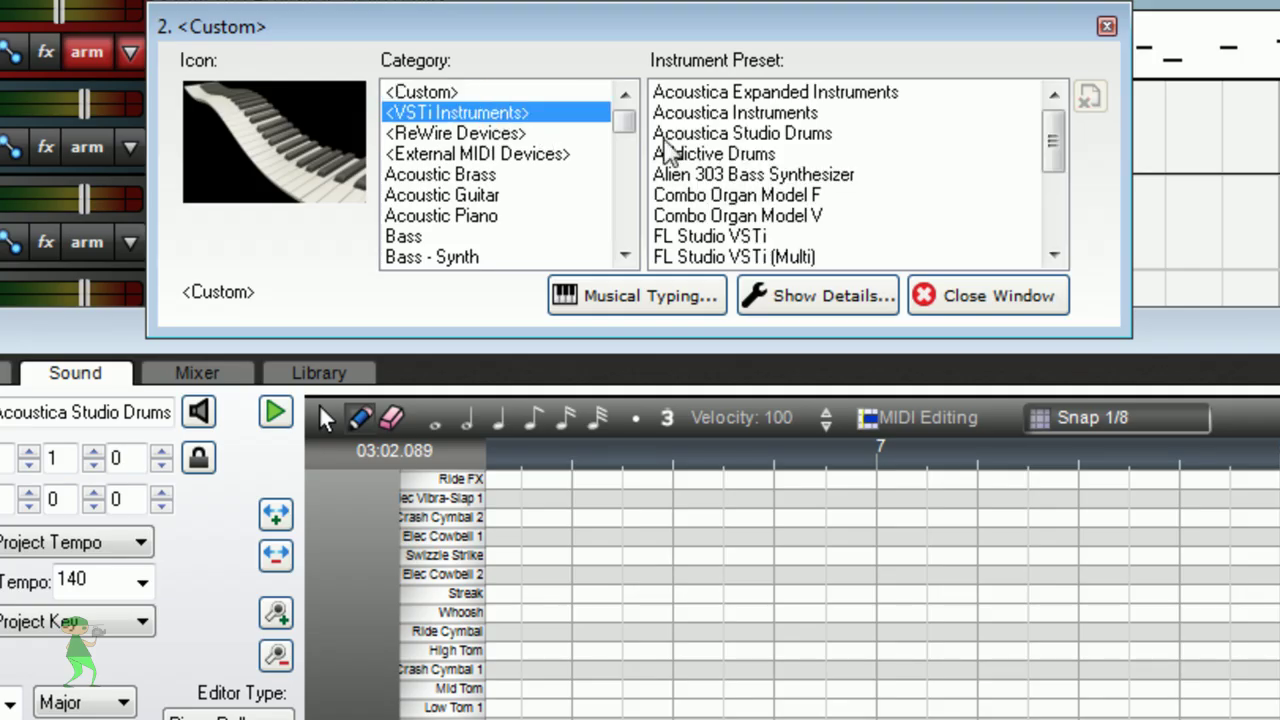
click(800, 138)
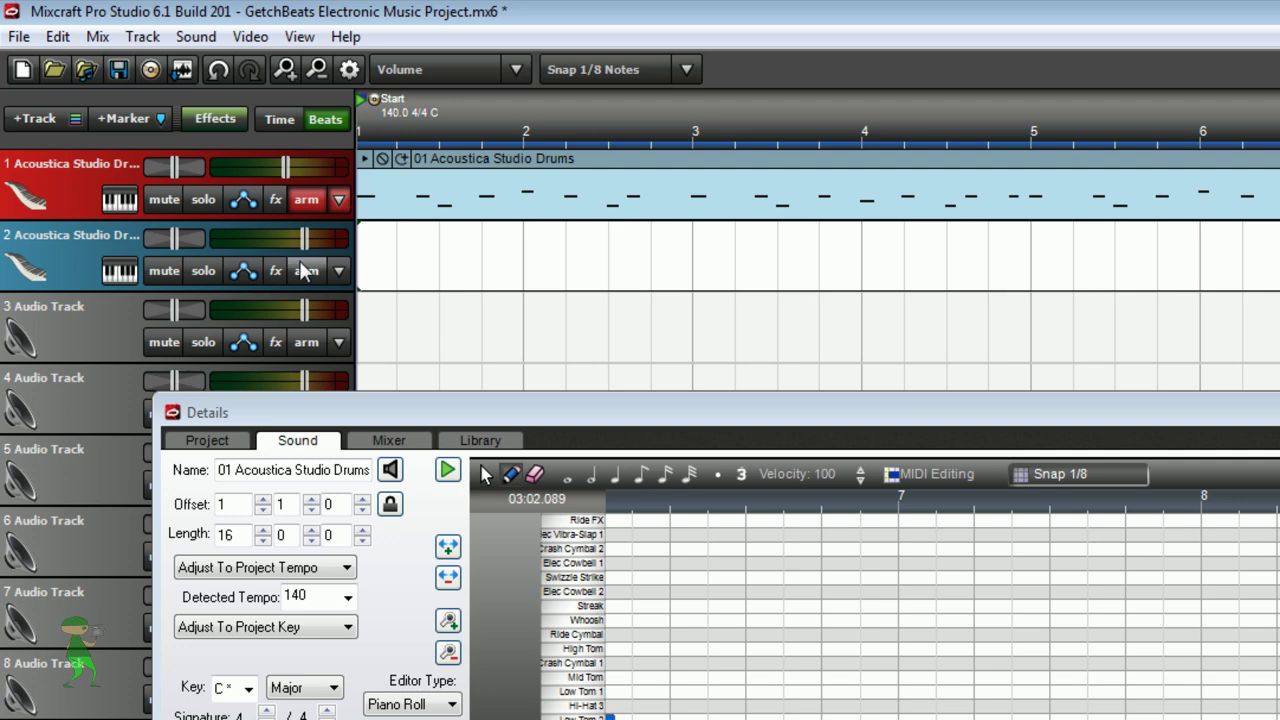
click(307, 264)
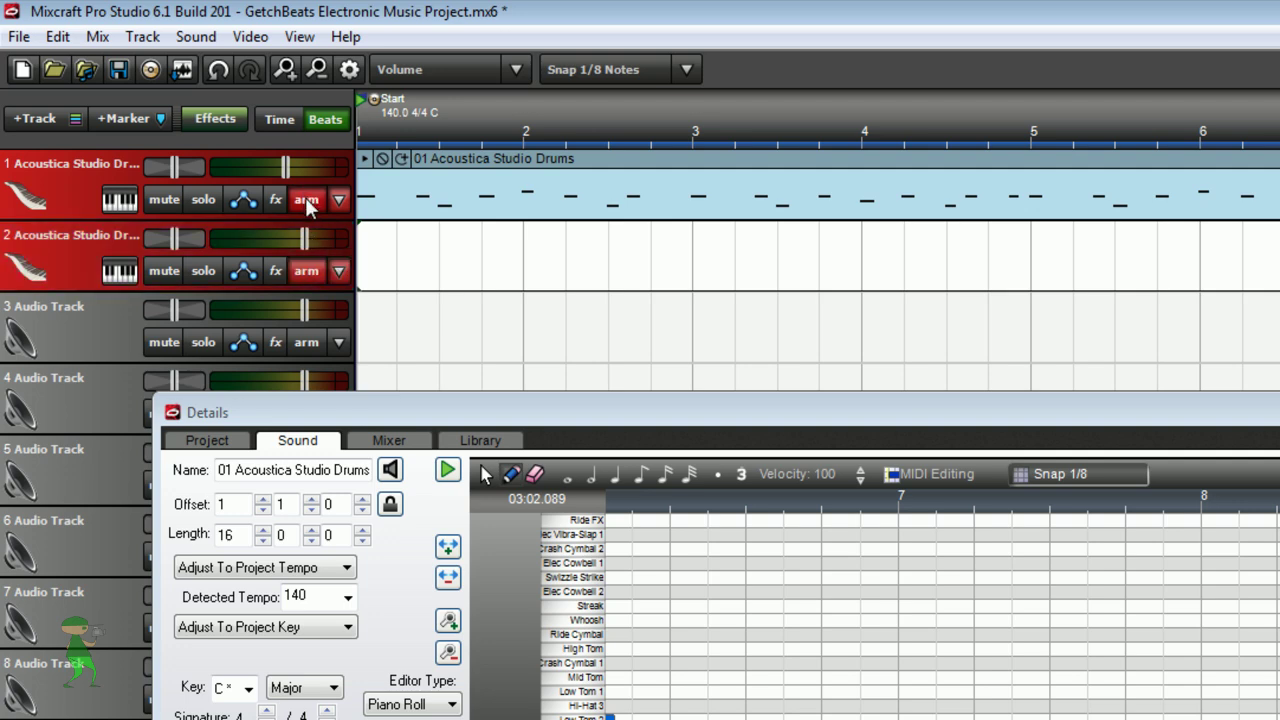
click(305, 199)
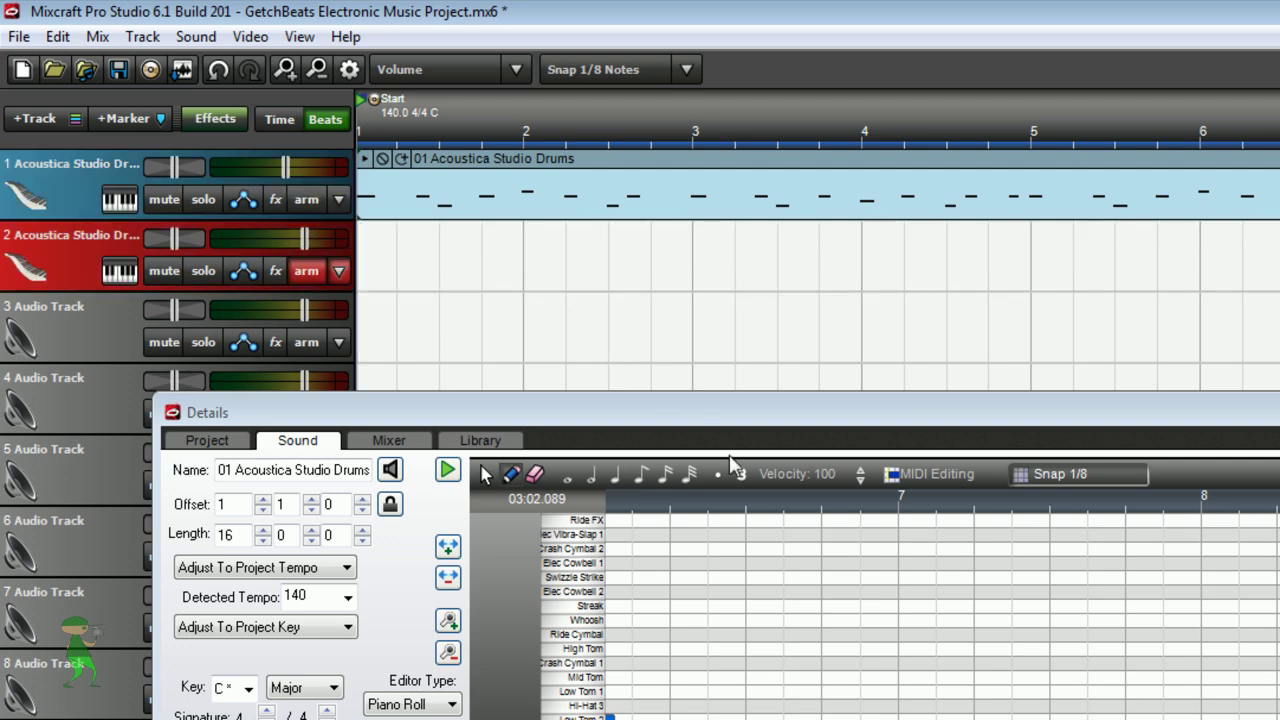
Bring up the Musical Typing keyboard, try two of its notes on track 2 and put it away.
drag(699, 405, 658, 240)
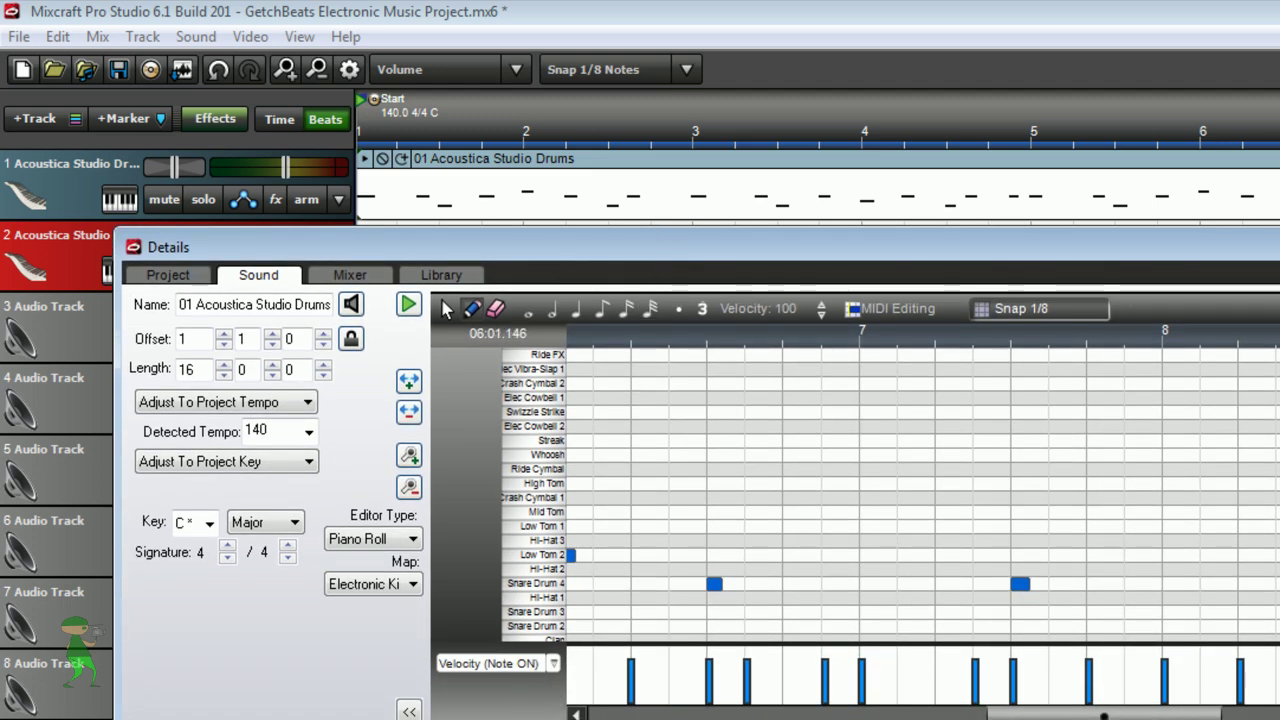
key(ctrl+alt+k)
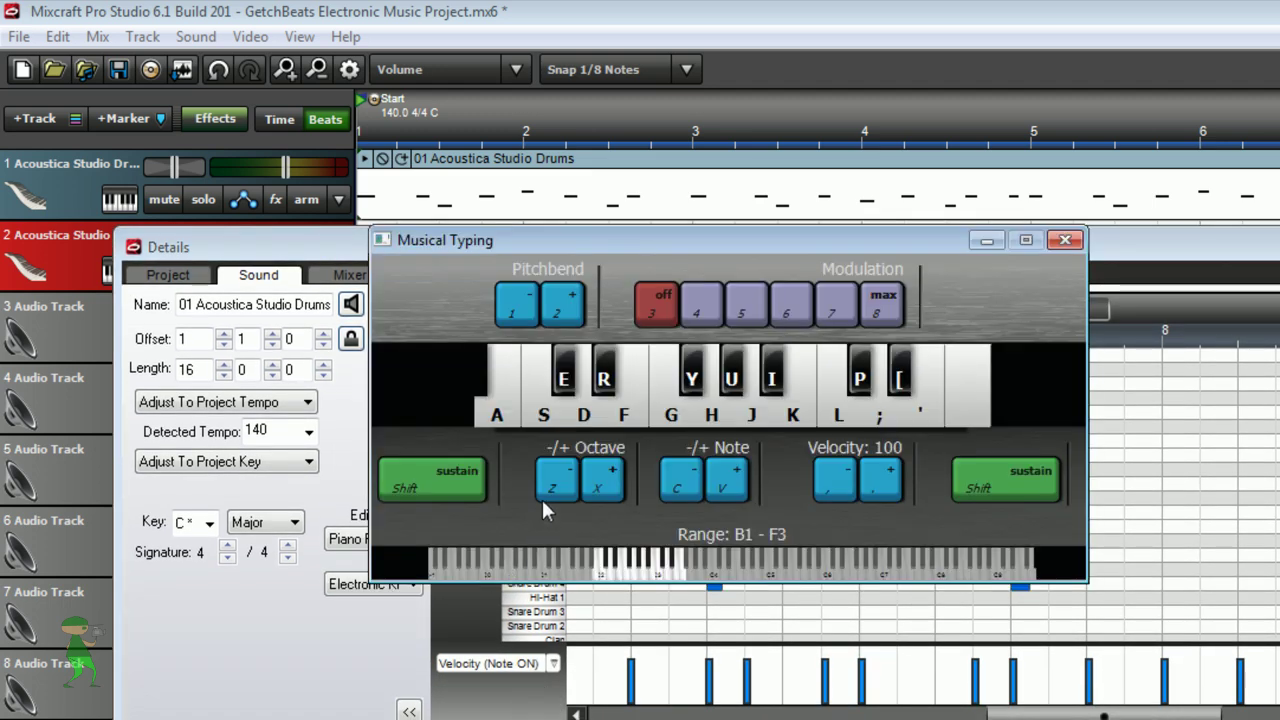
click(592, 418)
click(545, 410)
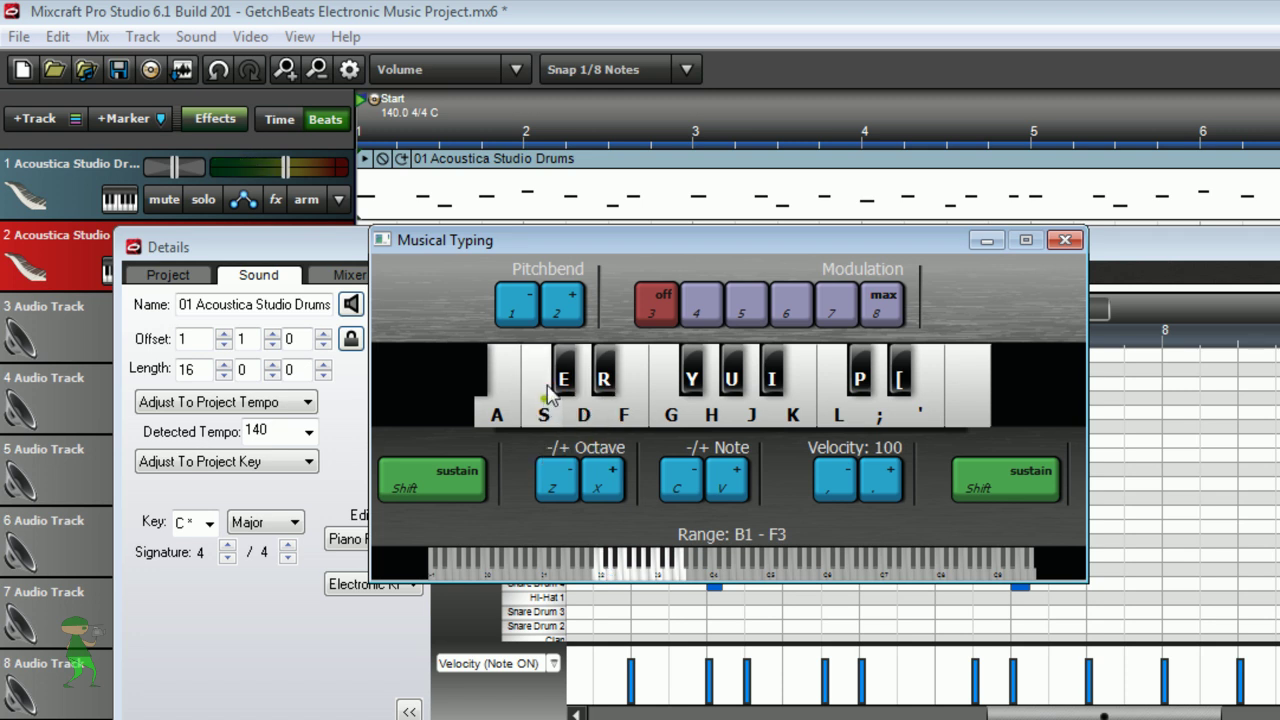
click(986, 241)
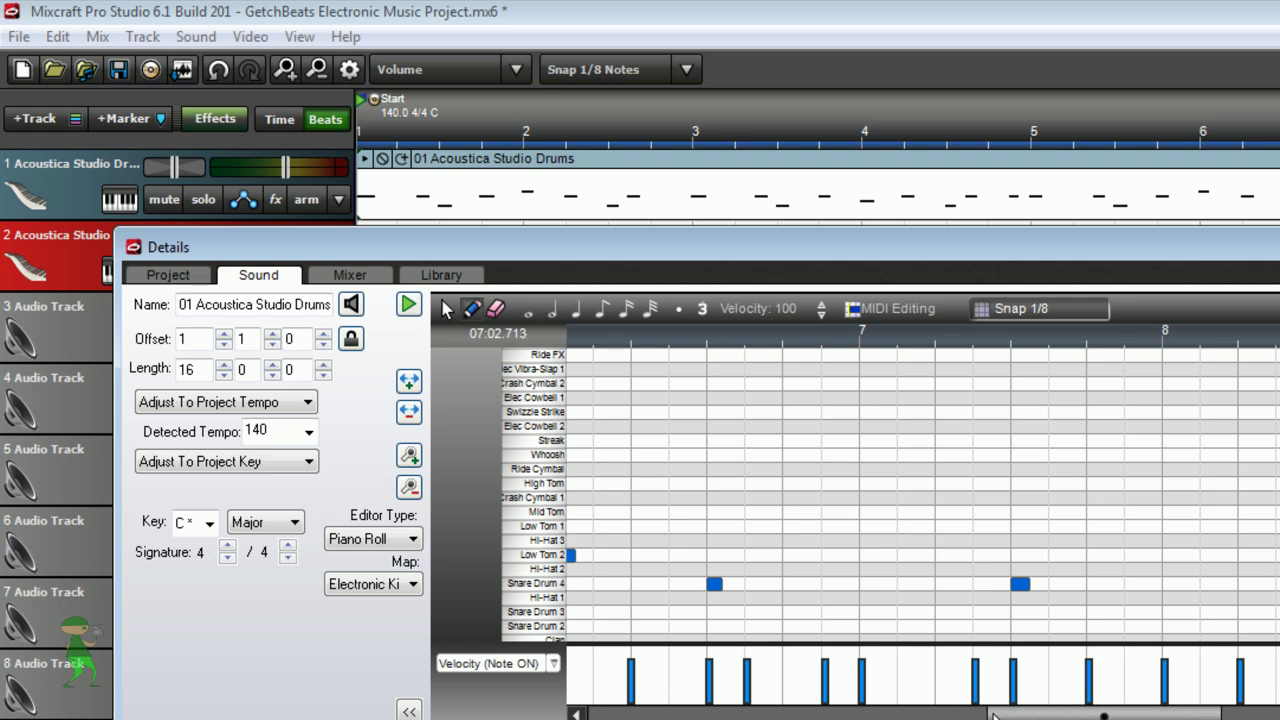
Audition the Elec Vibra-Slap 1 sound in the piano roll, then select the track 1 drum clip and play it.
drag(1008, 713, 870, 712)
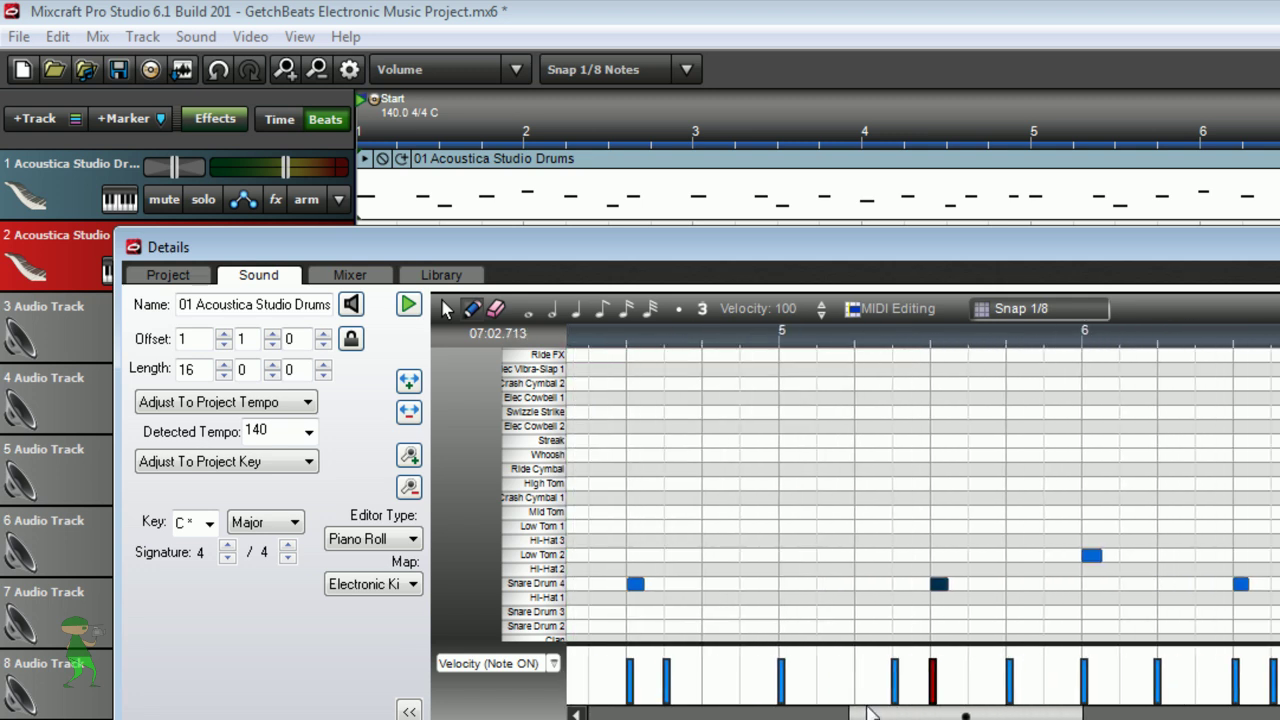
click(547, 369)
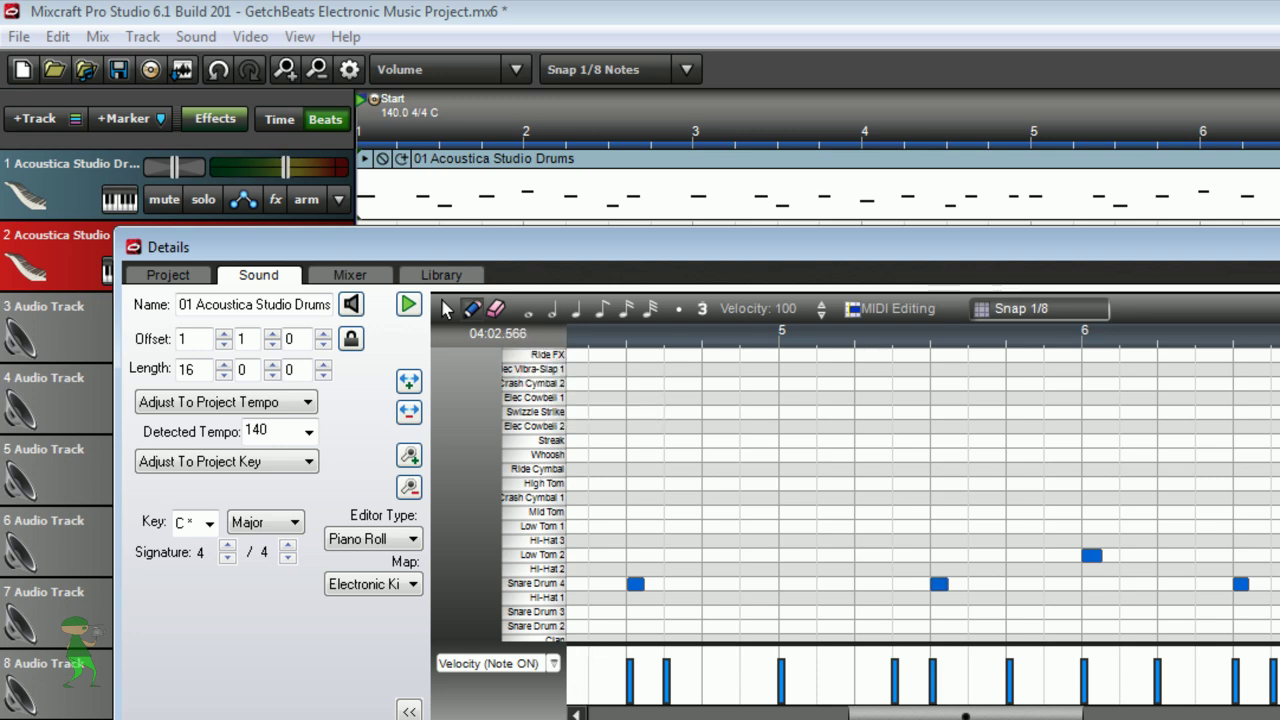
drag(564, 257, 623, 439)
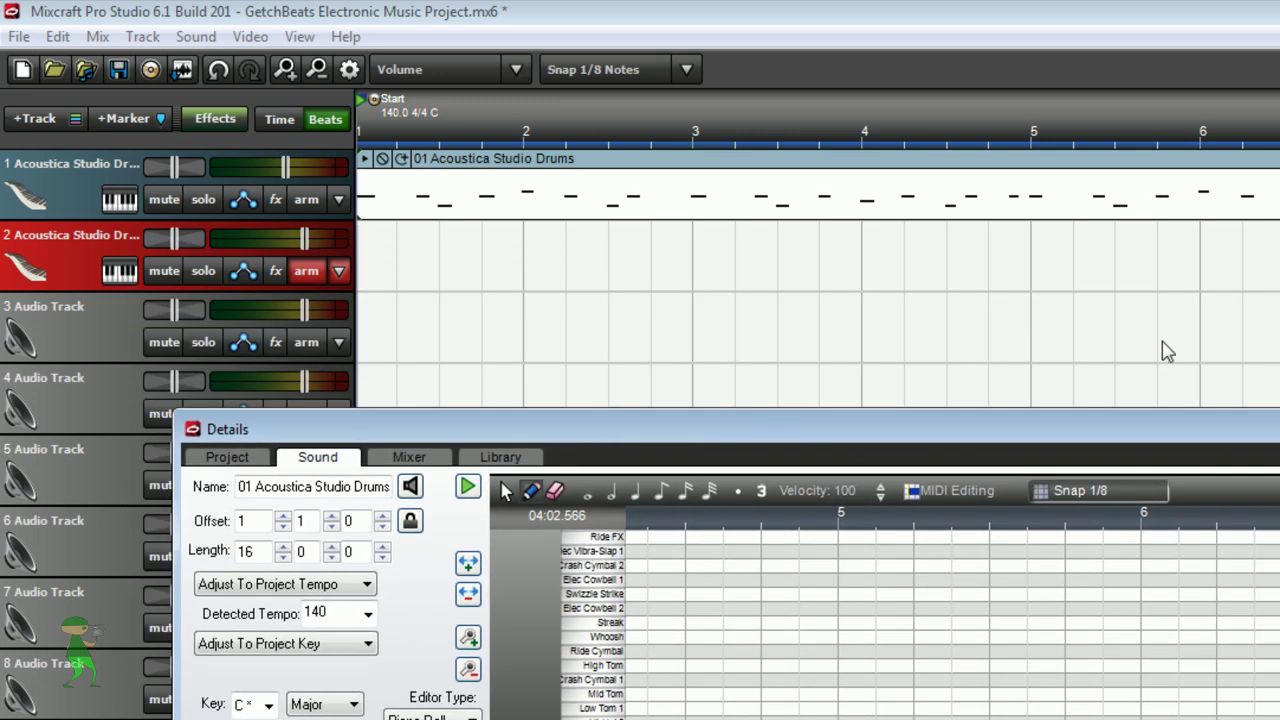
click(818, 188)
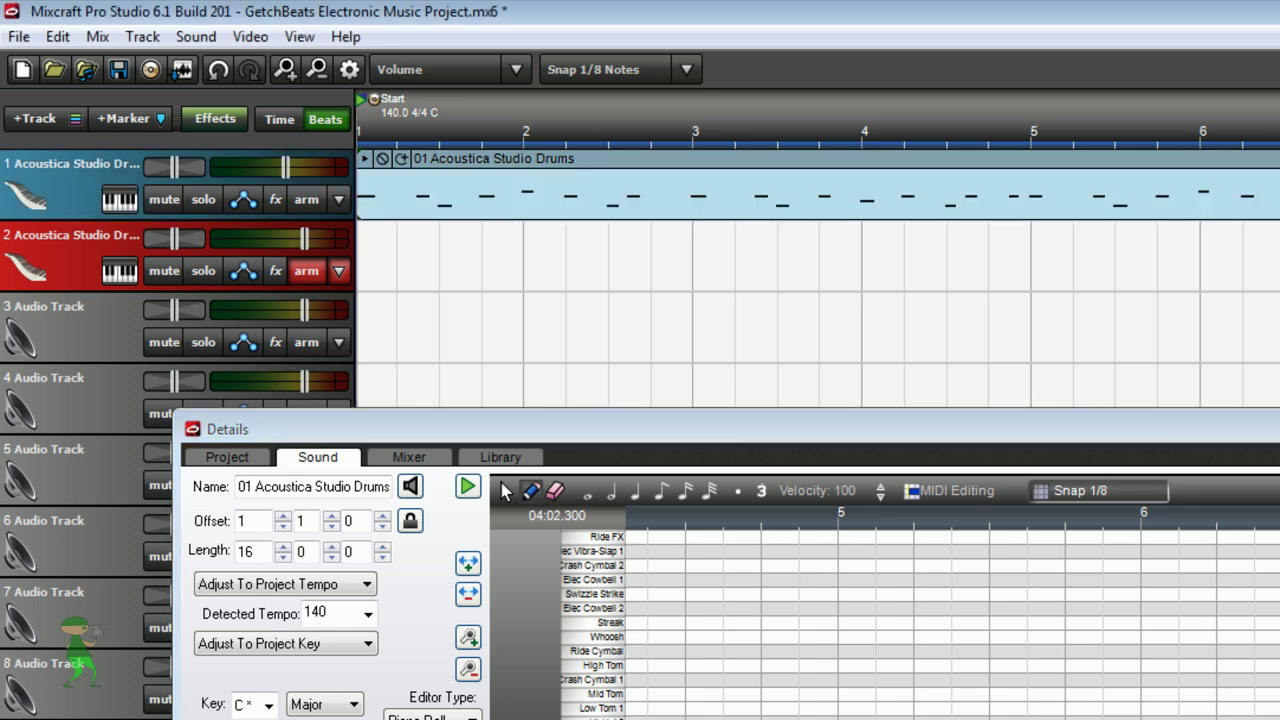
key(space)
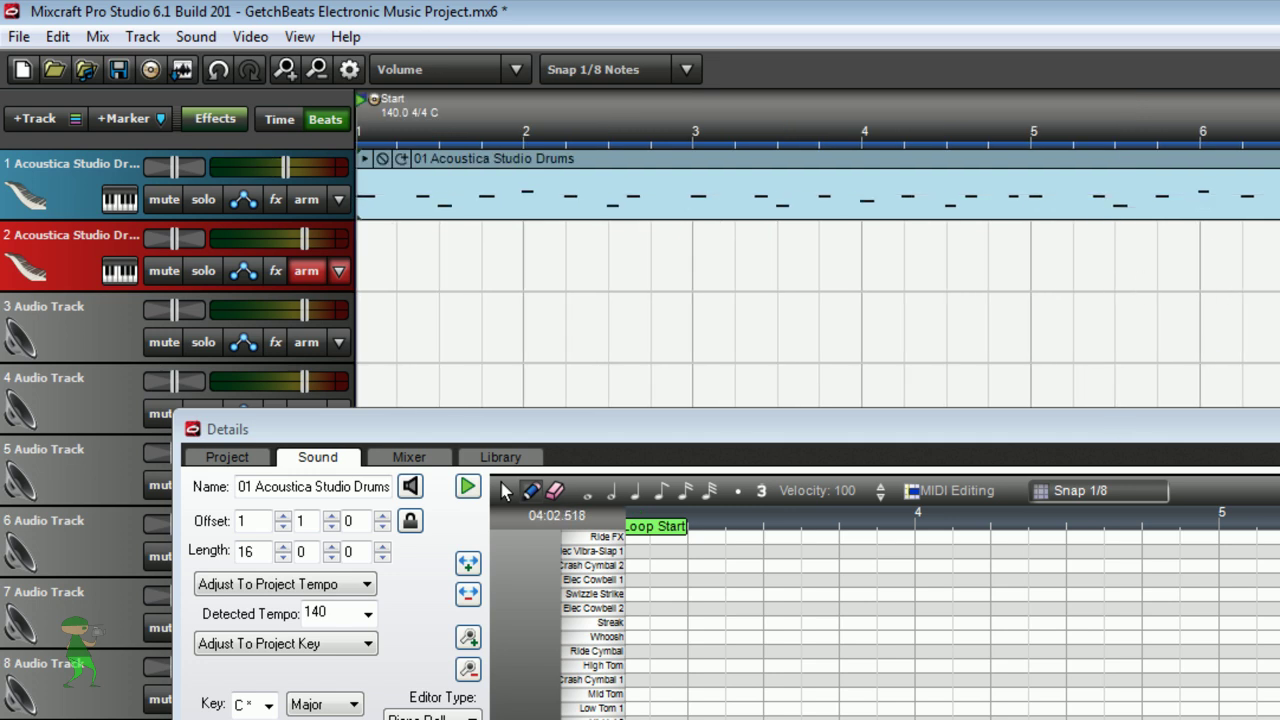
Add an empty instrument clip to track 2 at measure 9.
scroll(952, 620, right, 7)
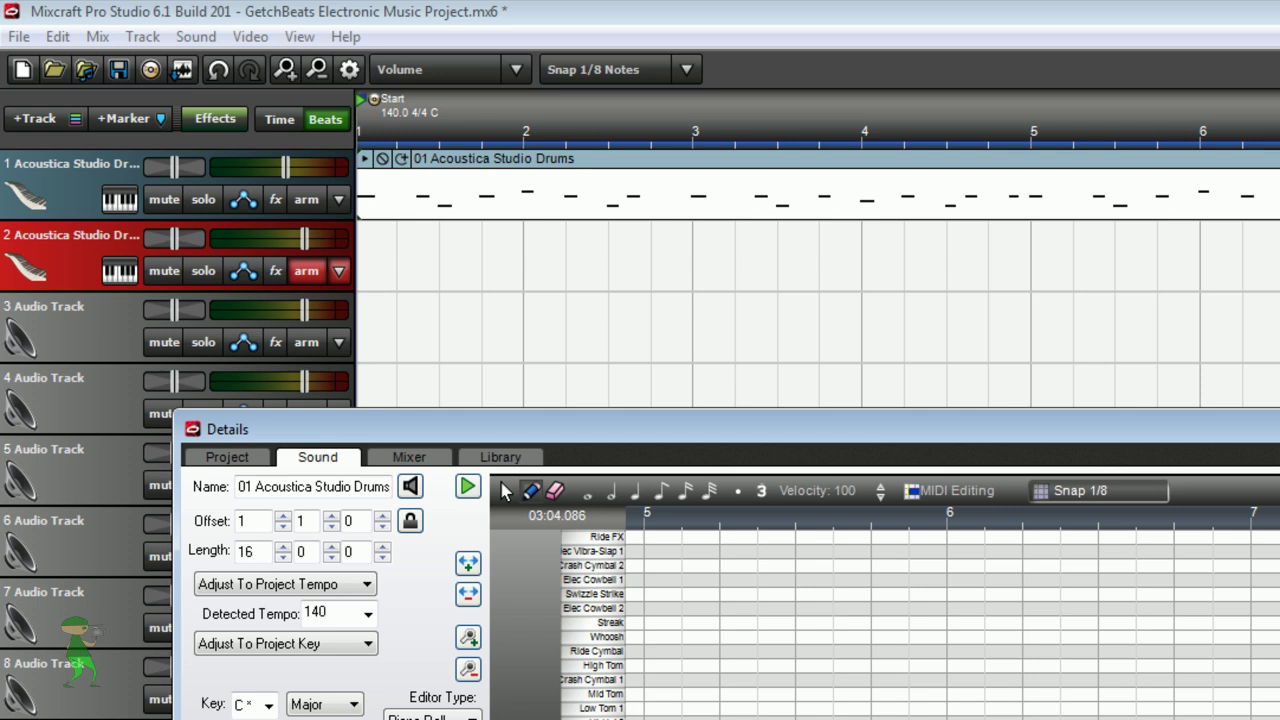
drag(859, 443, 840, 297)
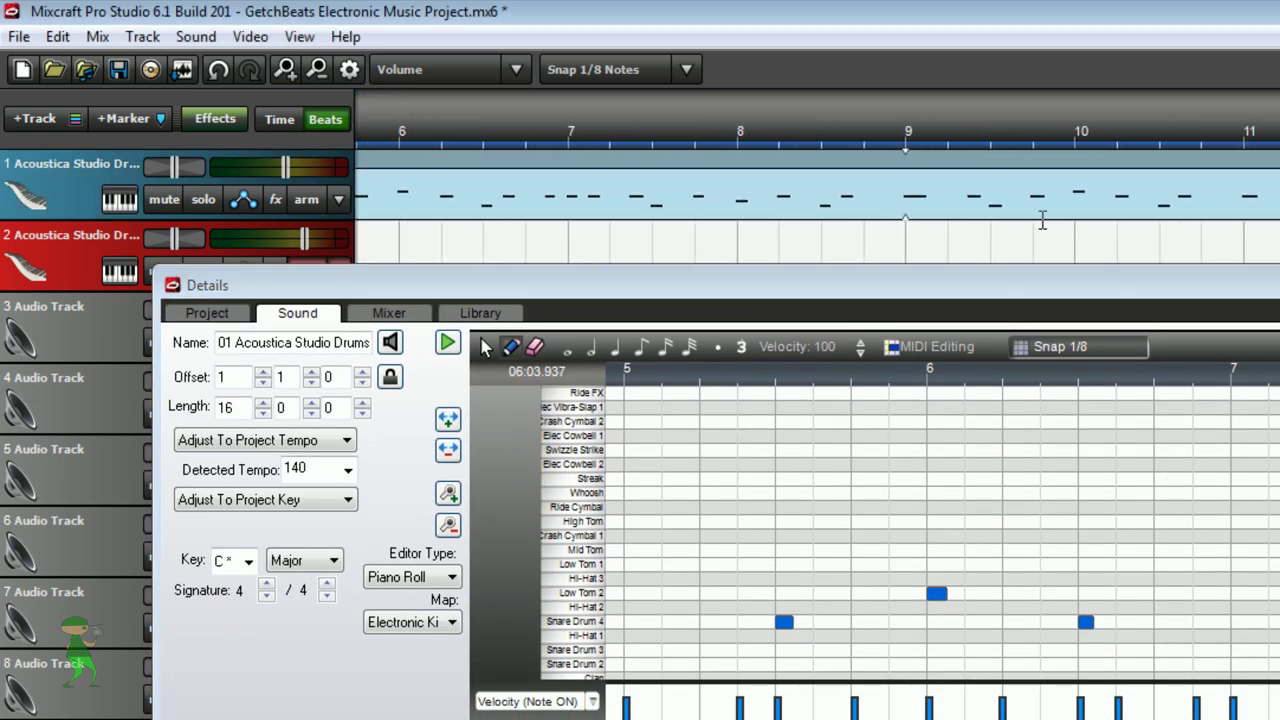
click(910, 241)
drag(899, 286, 899, 378)
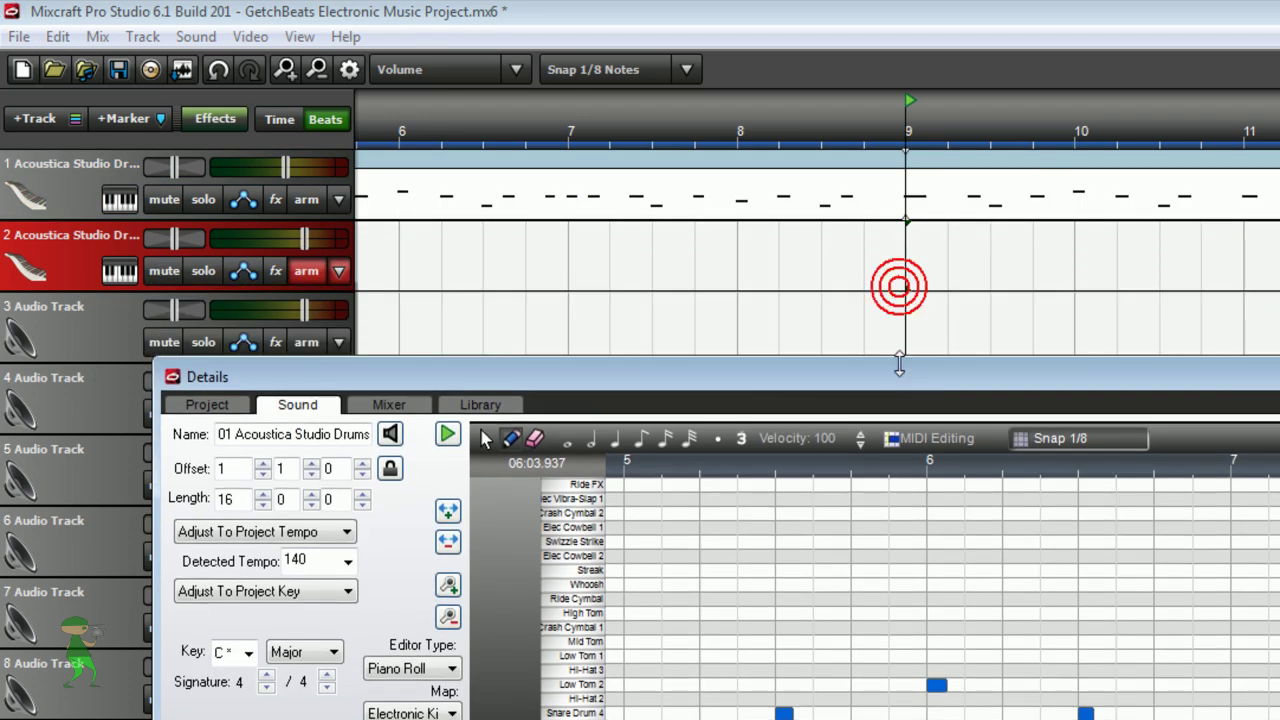
right_click(906, 277)
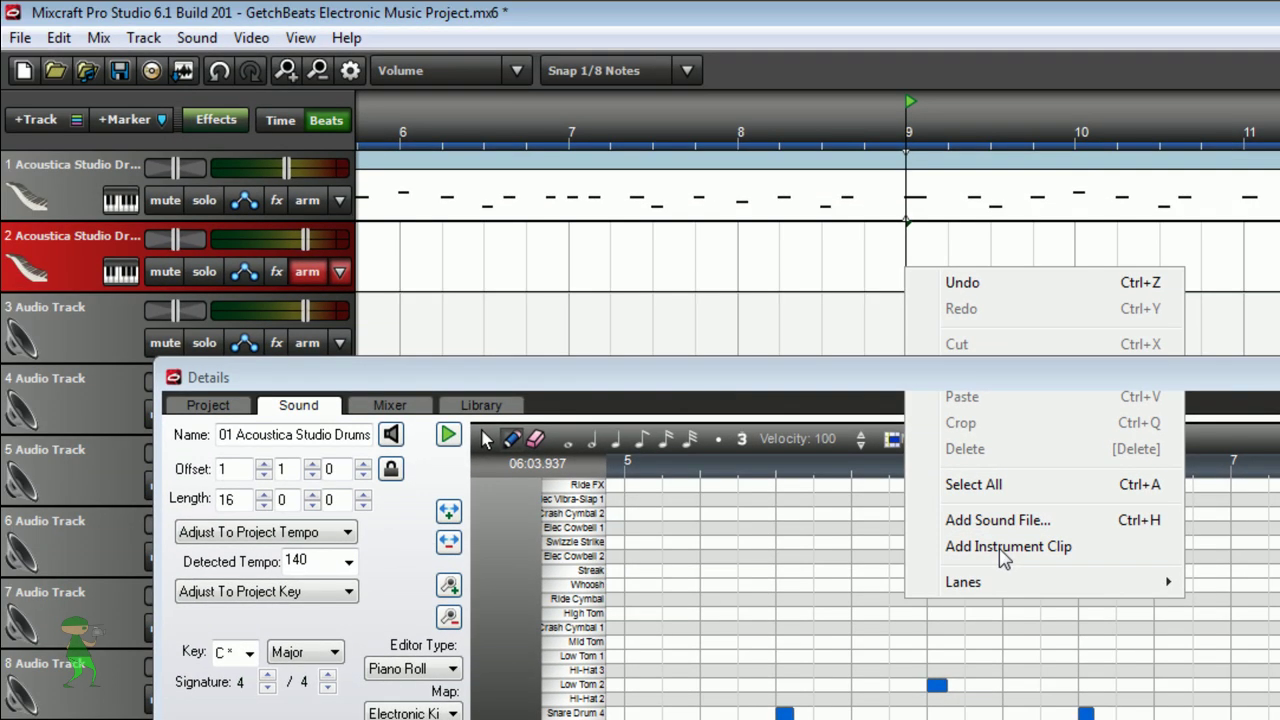
click(1002, 550)
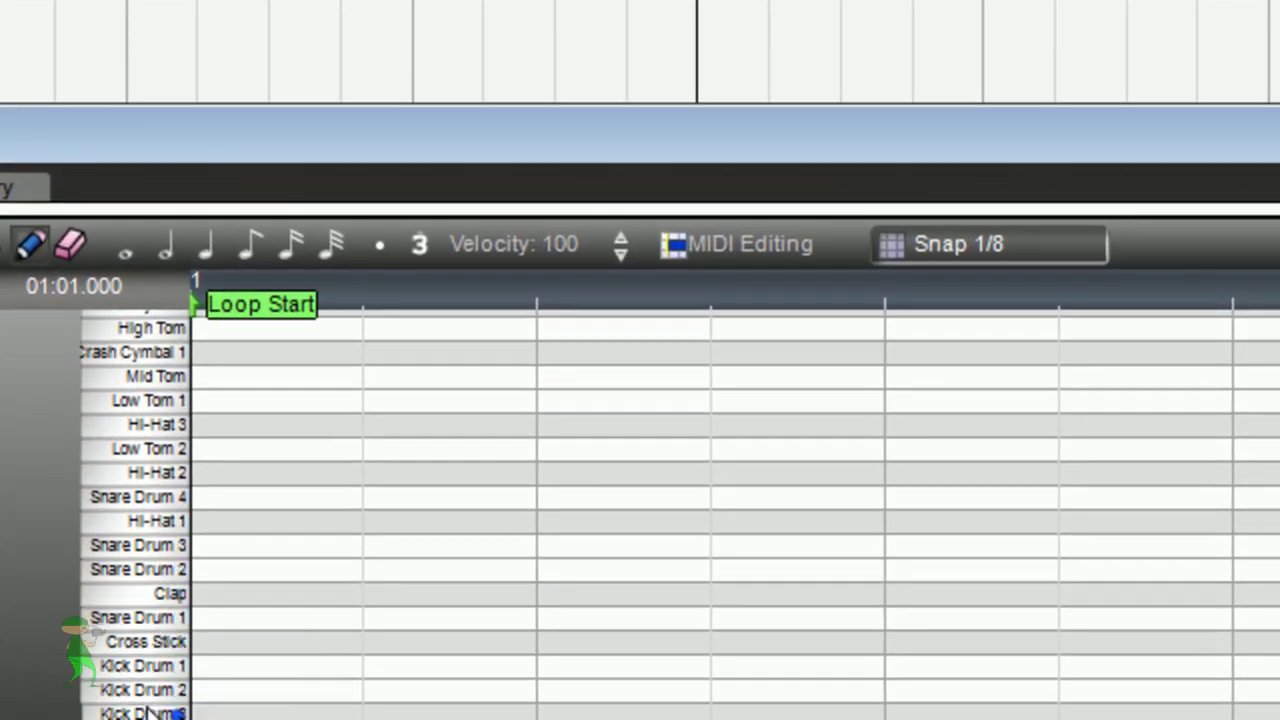
Audition the drum rows of the new track 2 clip, including Elec Vibra-Slap 1 and Crash Cymbal 2.
mouse_move(160, 625)
mouse_down()
mouse_move(161, 545)
mouse_move(129, 377)
mouse_move(123, 276)
mouse_move(137, 238)
mouse_up()
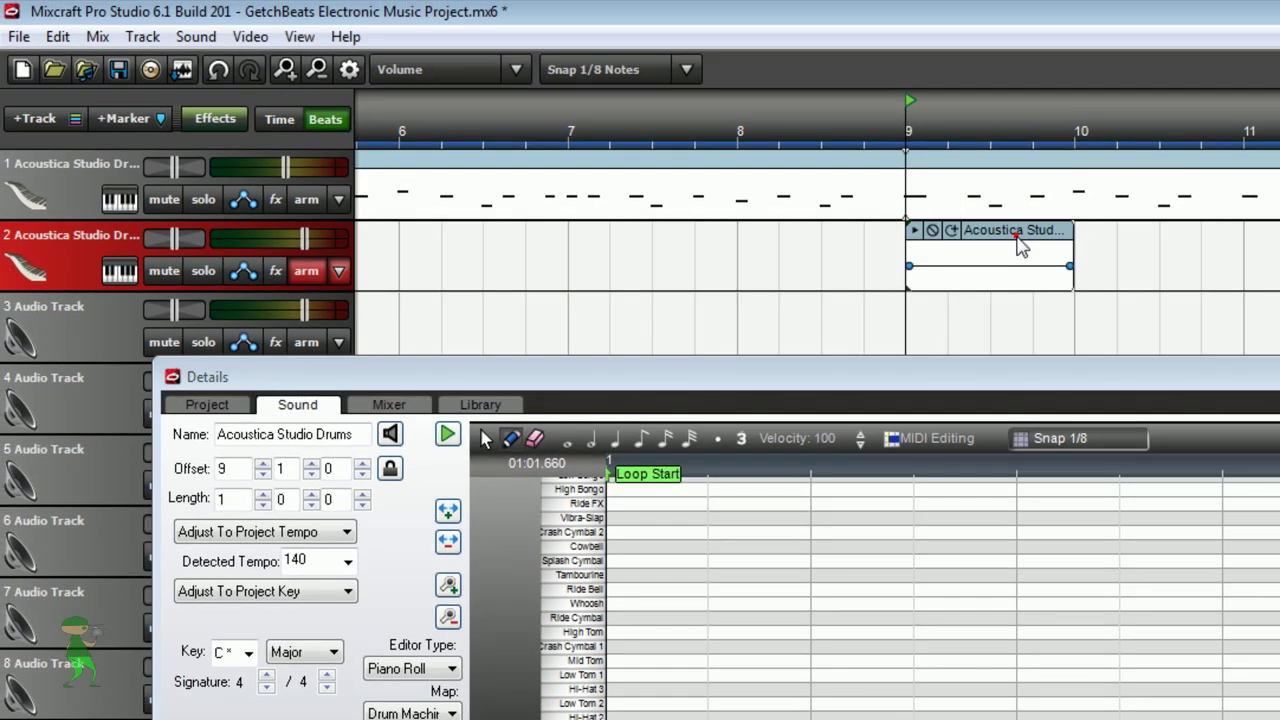
click(1014, 240)
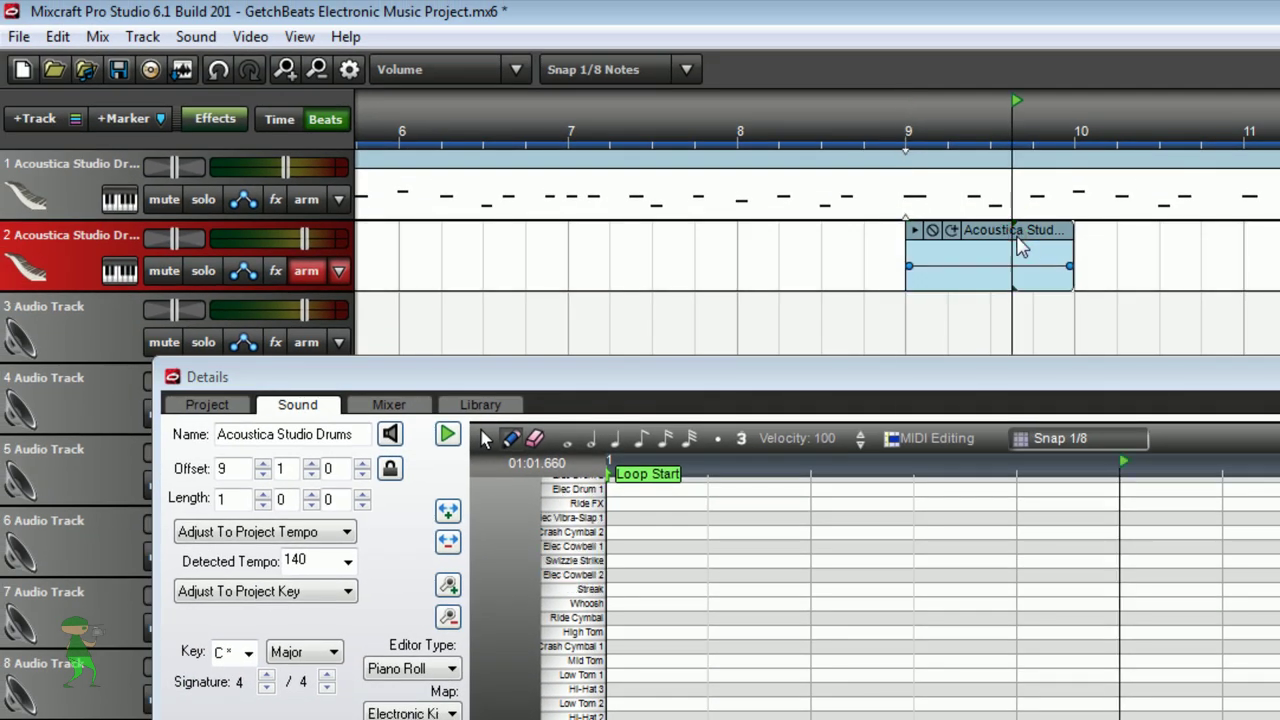
click(574, 514)
click(574, 517)
click(573, 529)
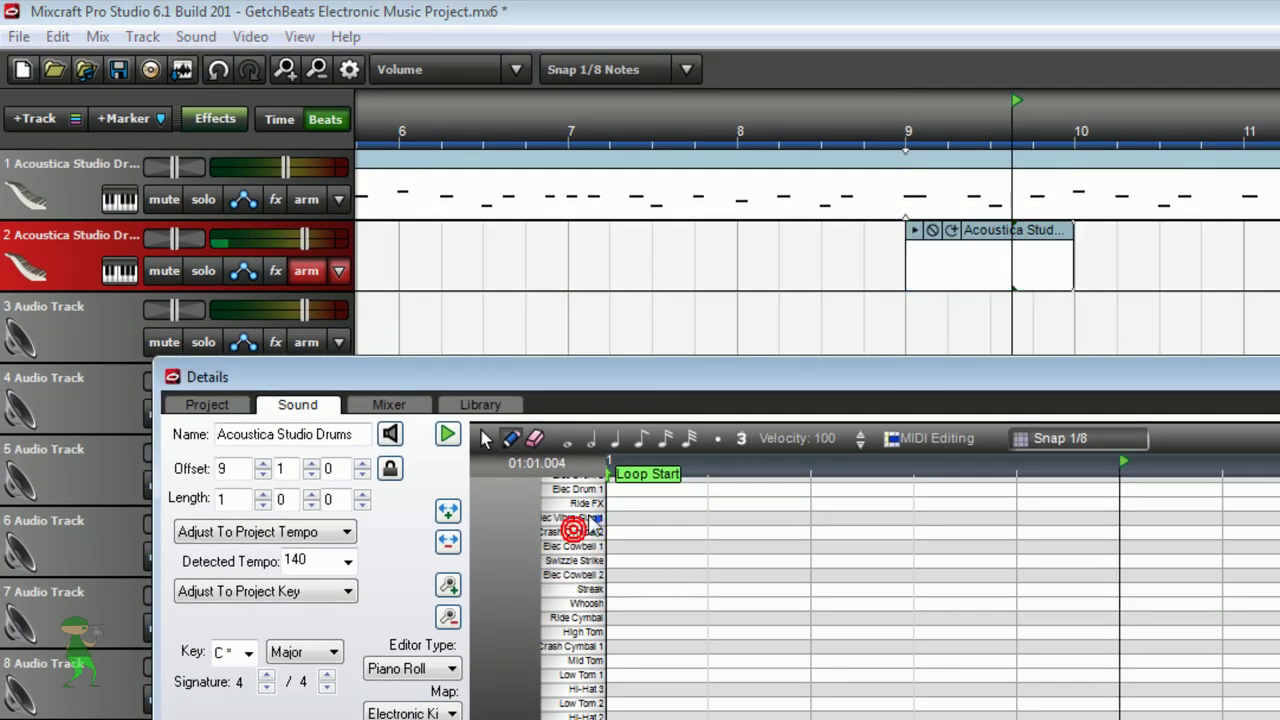
click(595, 517)
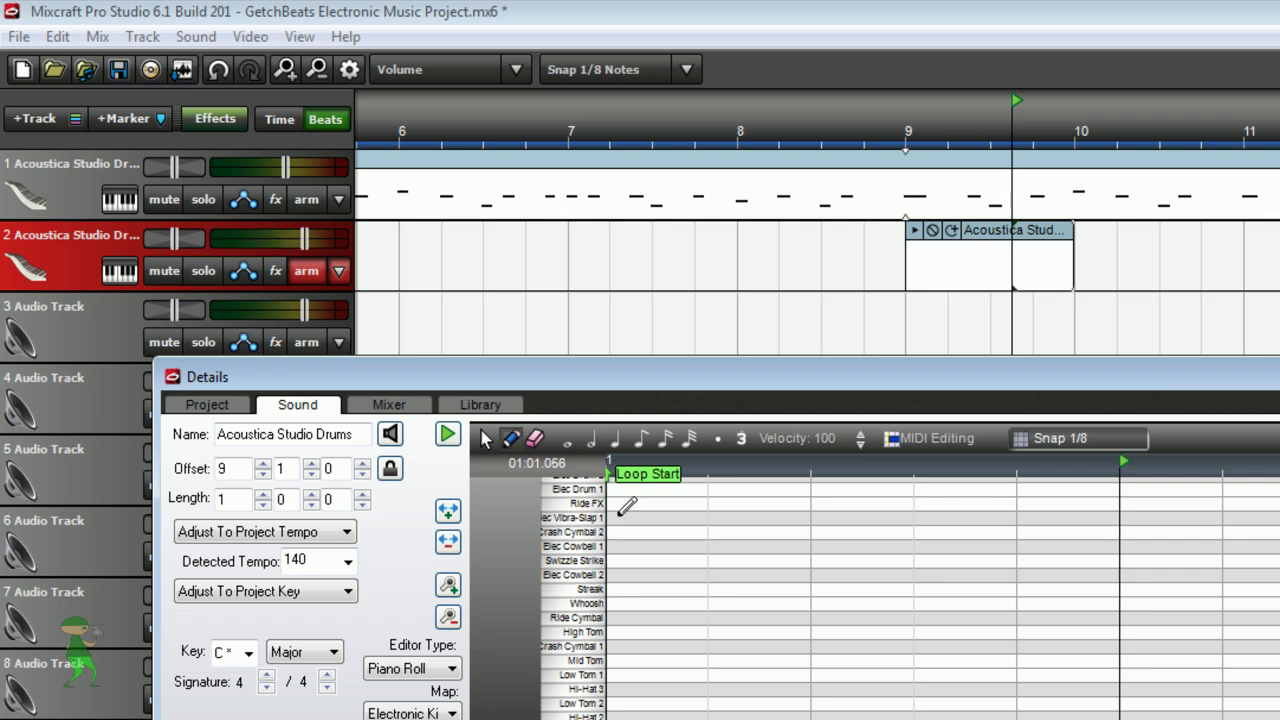
Draw an Elec Vibra-Slap 1 note at the start of the track 2 clip and play the project from the beginning.
click(616, 518)
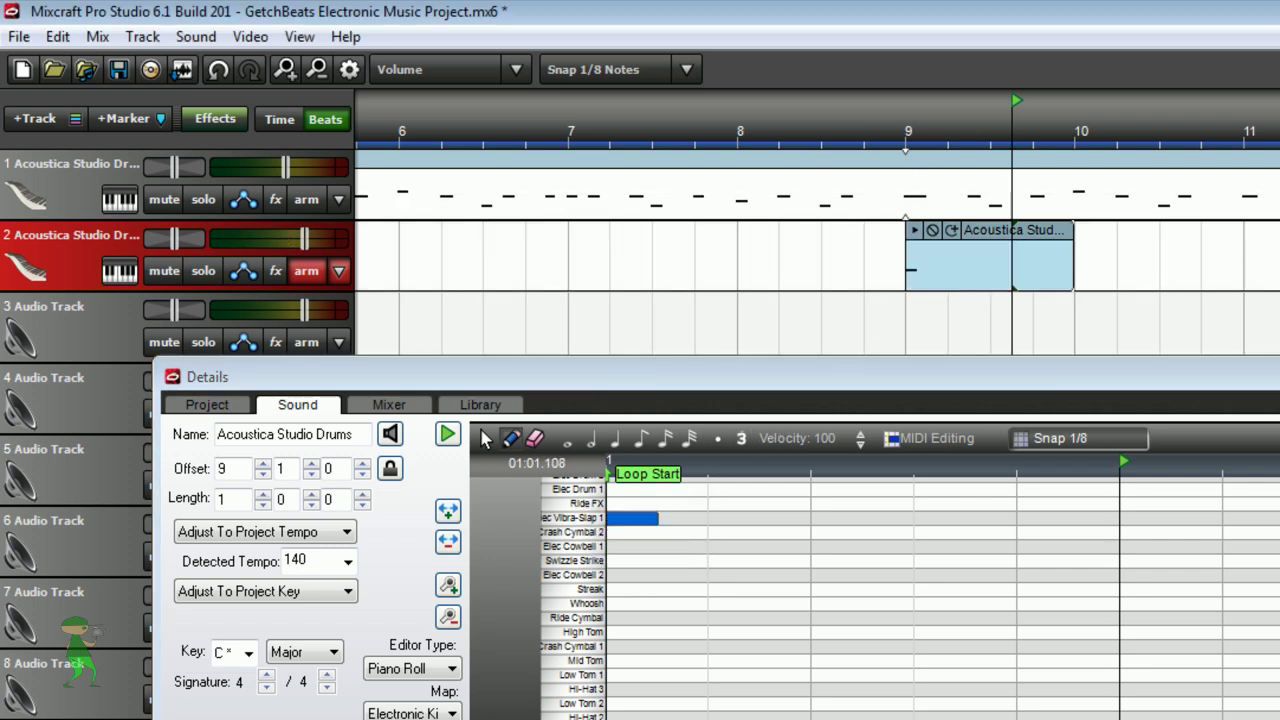
key(Home)
key(space)
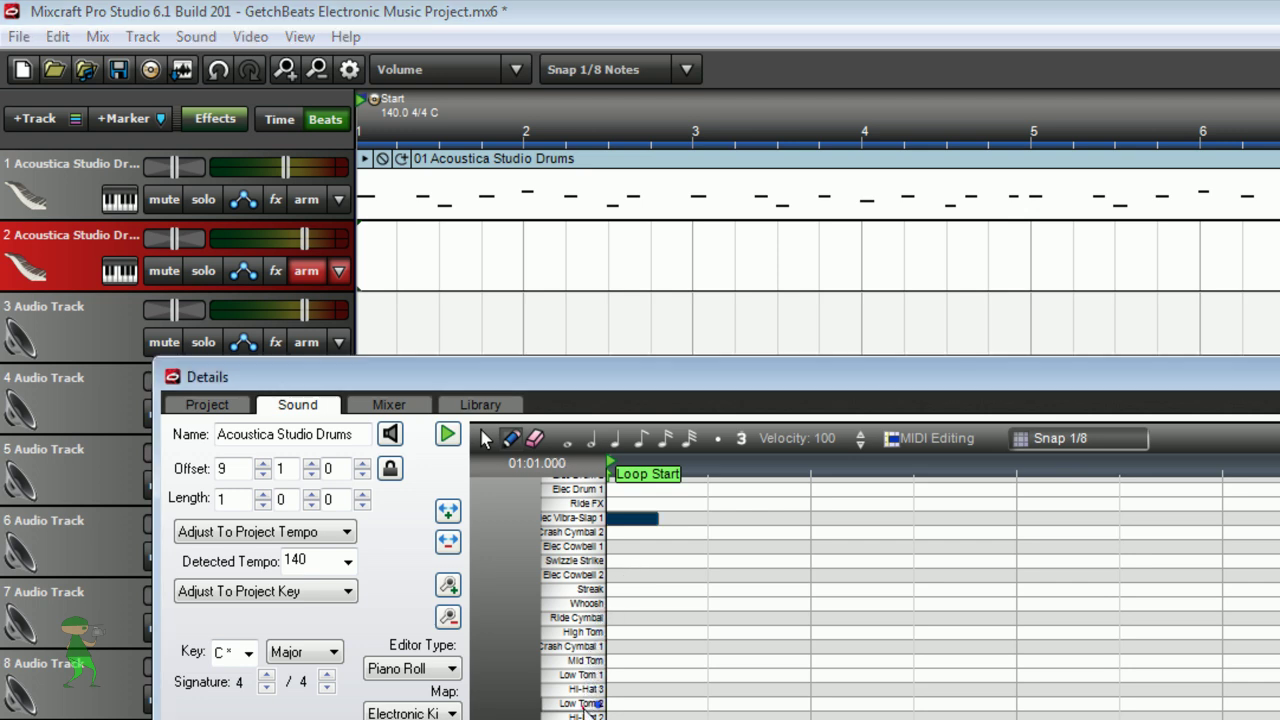
Audition the electronic percussion rows above Elec Vibra-Slap 1, from the Elec Drum sounds up to Elec Vibra-Slap 2.
scroll(560, 455, up, 1)
scroll(566, 437, up, 5)
click(557, 591)
click(558, 543)
click(559, 528)
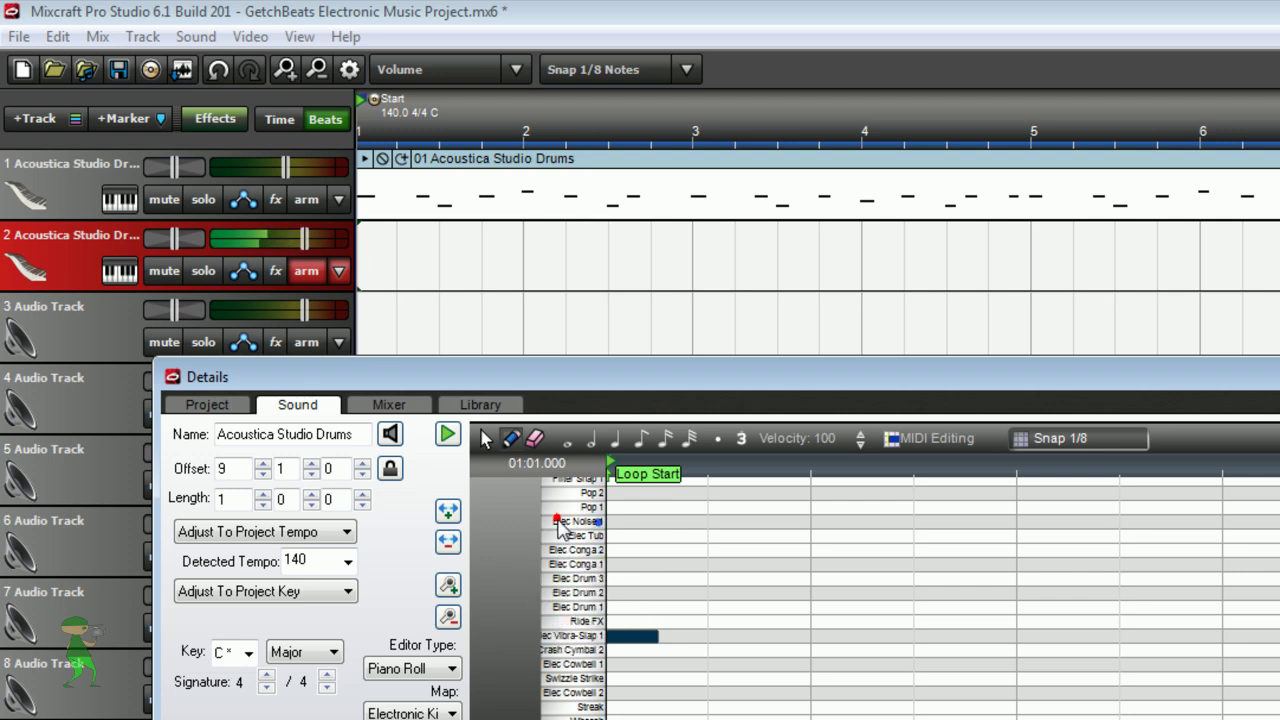
click(558, 531)
click(557, 538)
click(559, 539)
mouse_move(558, 506)
mouse_down()
mouse_move(568, 451)
mouse_move(566, 480)
mouse_up()
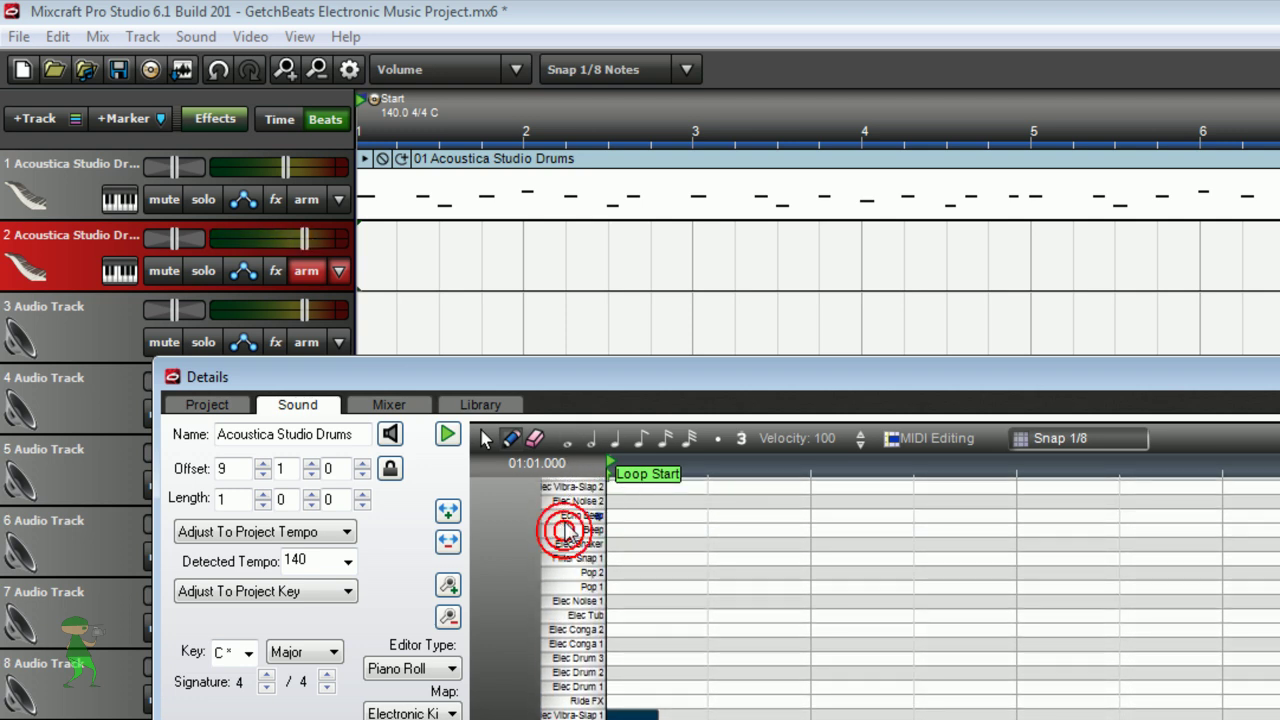
click(559, 491)
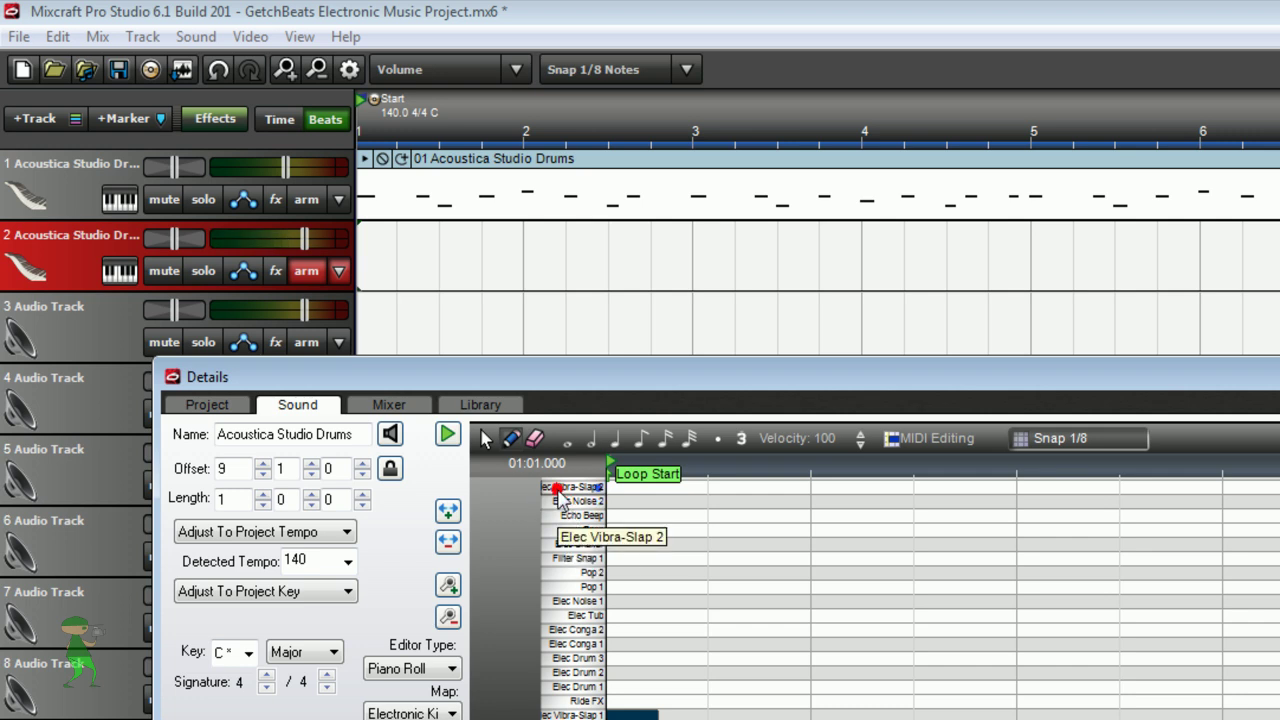
Audition the Elec Noise 2, Echo Beep, Elec Log Drum 1, Elec Log Drum 2 and Filter Snap 2 sounds.
drag(559, 497, 560, 474)
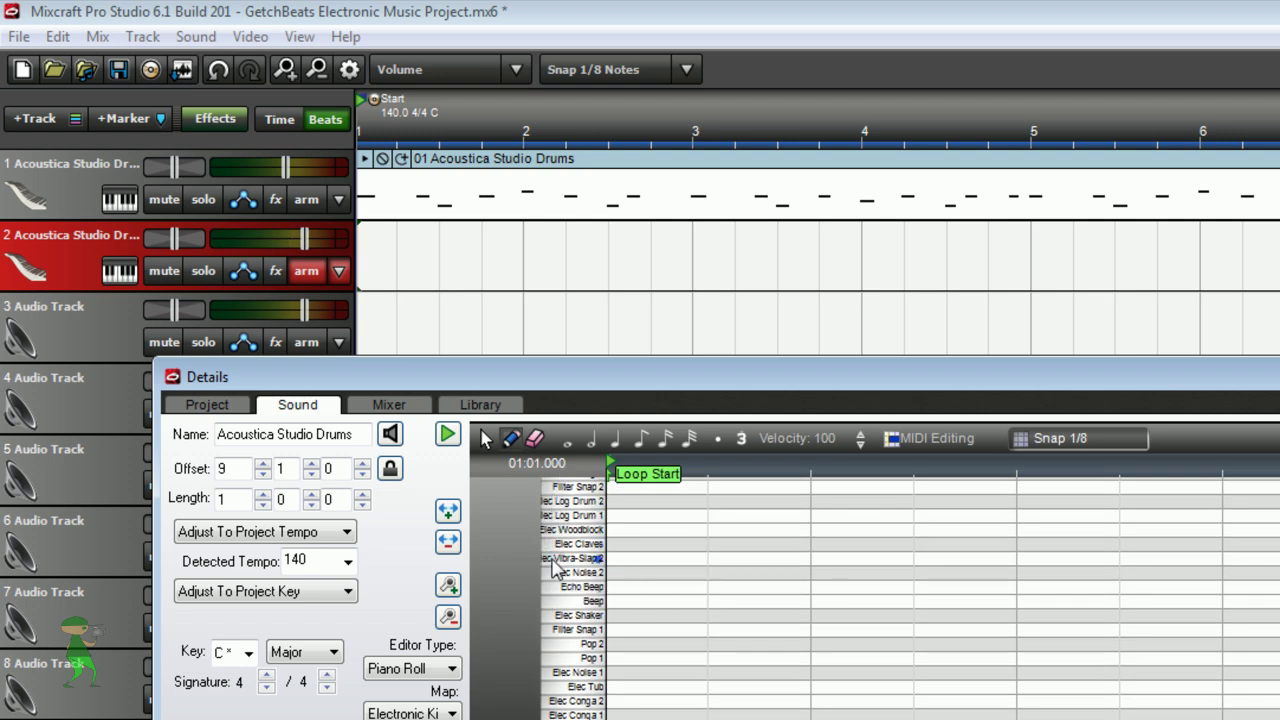
click(550, 574)
click(550, 585)
click(553, 588)
click(550, 516)
click(551, 501)
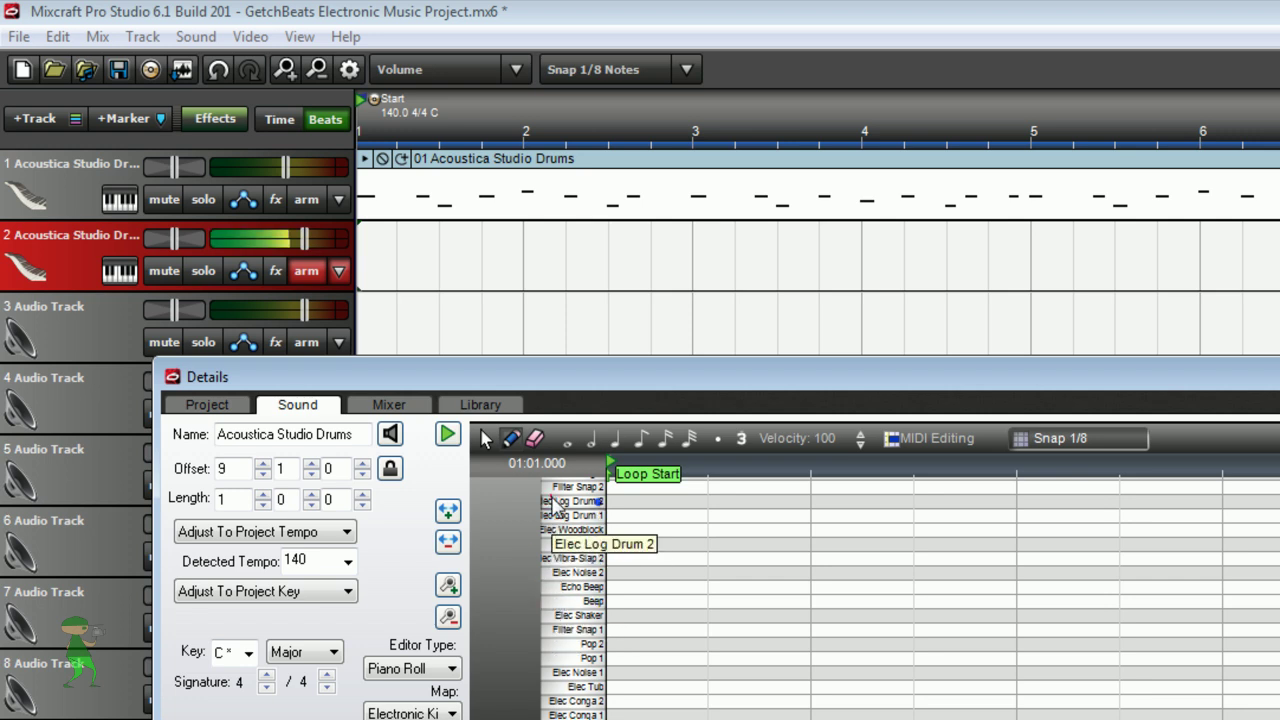
click(549, 487)
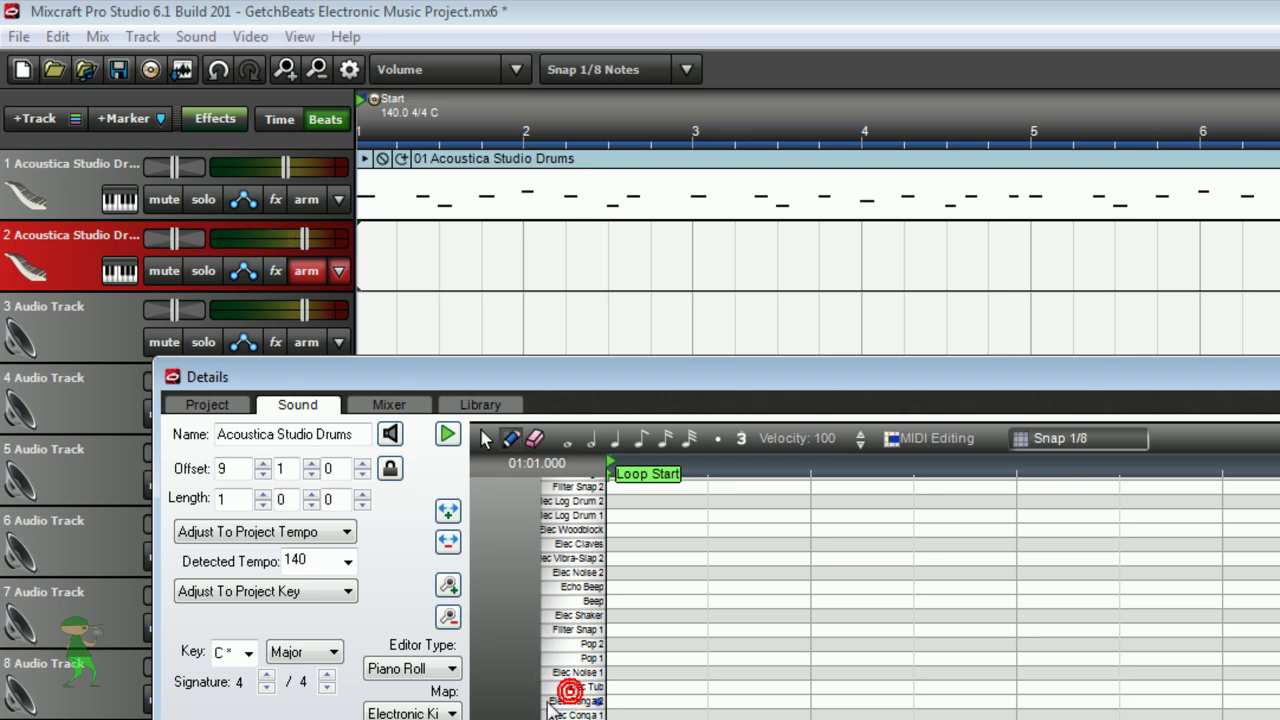
Bring up the Musical Typing keyboard, shift its range to D5 - Ab6 and play through its white and black notes.
key(ctrl+alt+k)
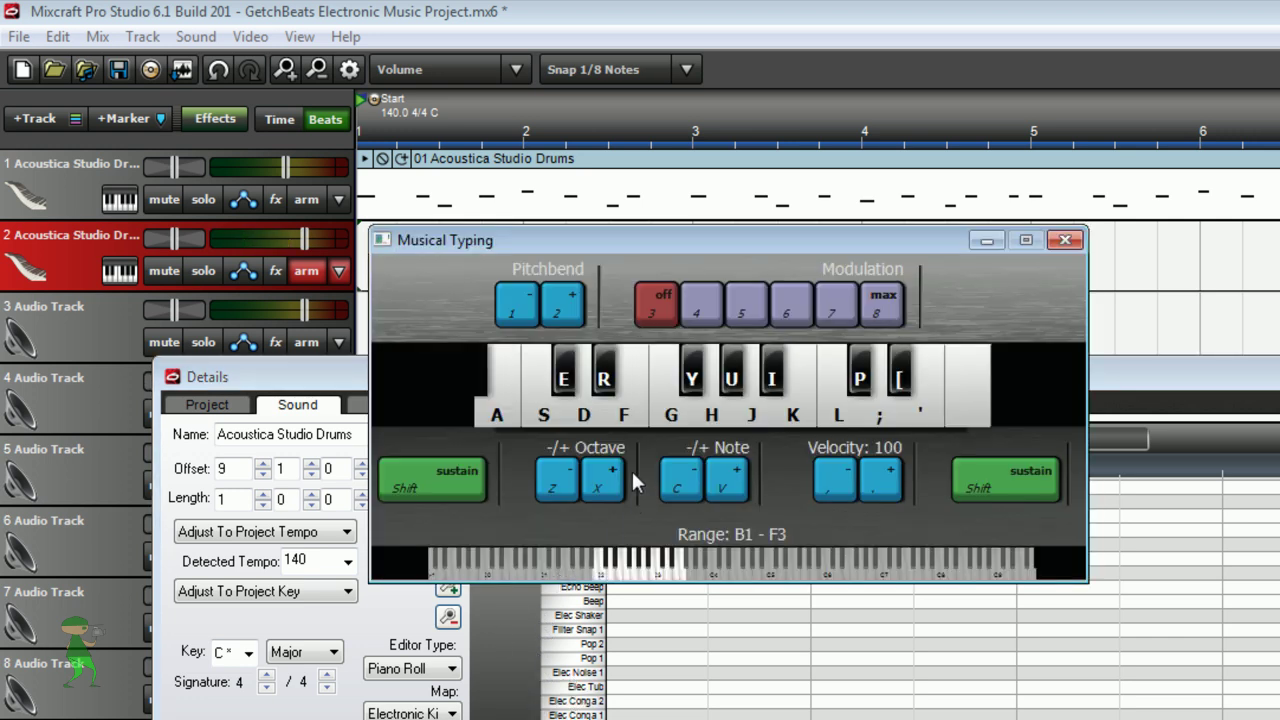
drag(597, 565, 782, 566)
click(711, 378)
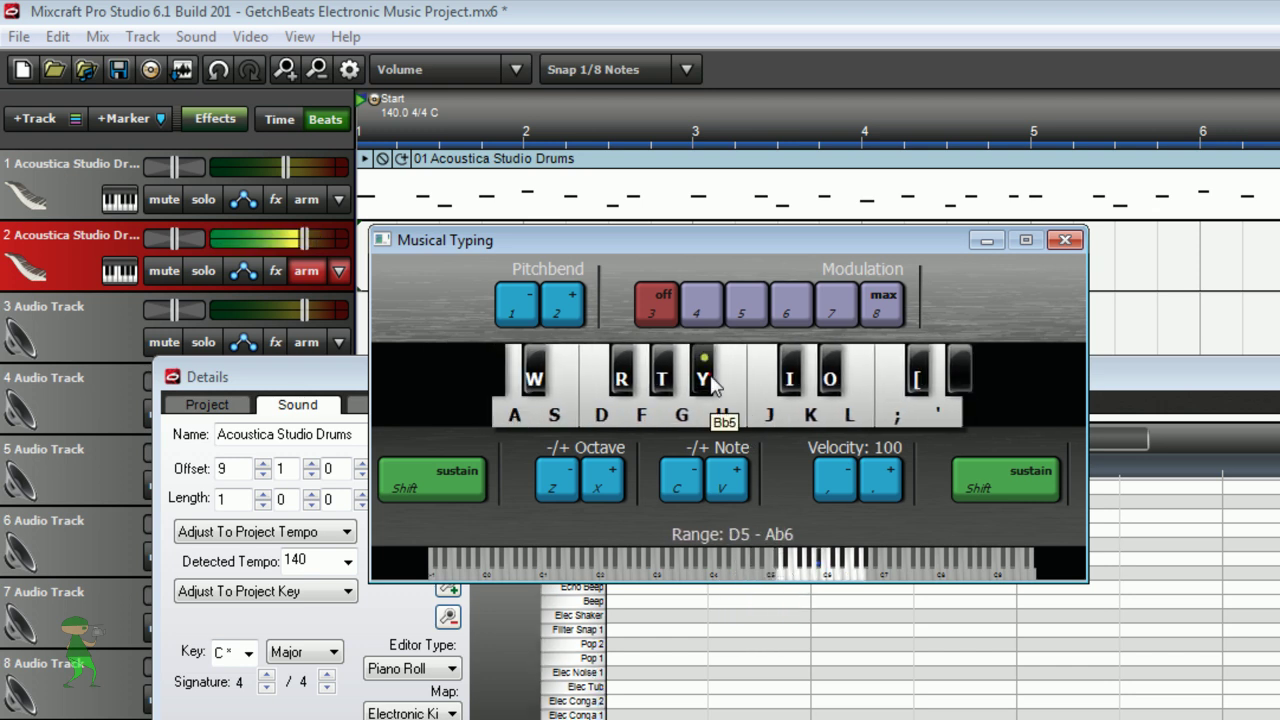
key(f)
key(g)
key(h)
key(j)
key(k)
key(l)
key(d)
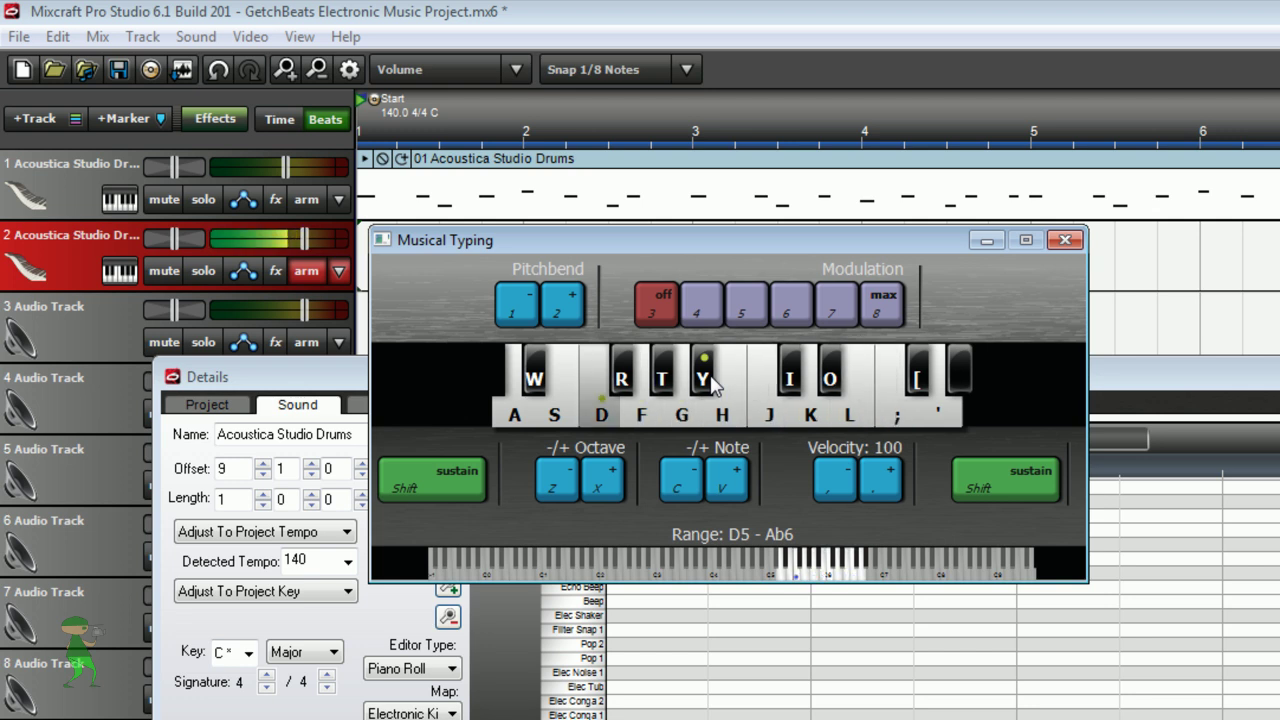
key(s)
key(a)
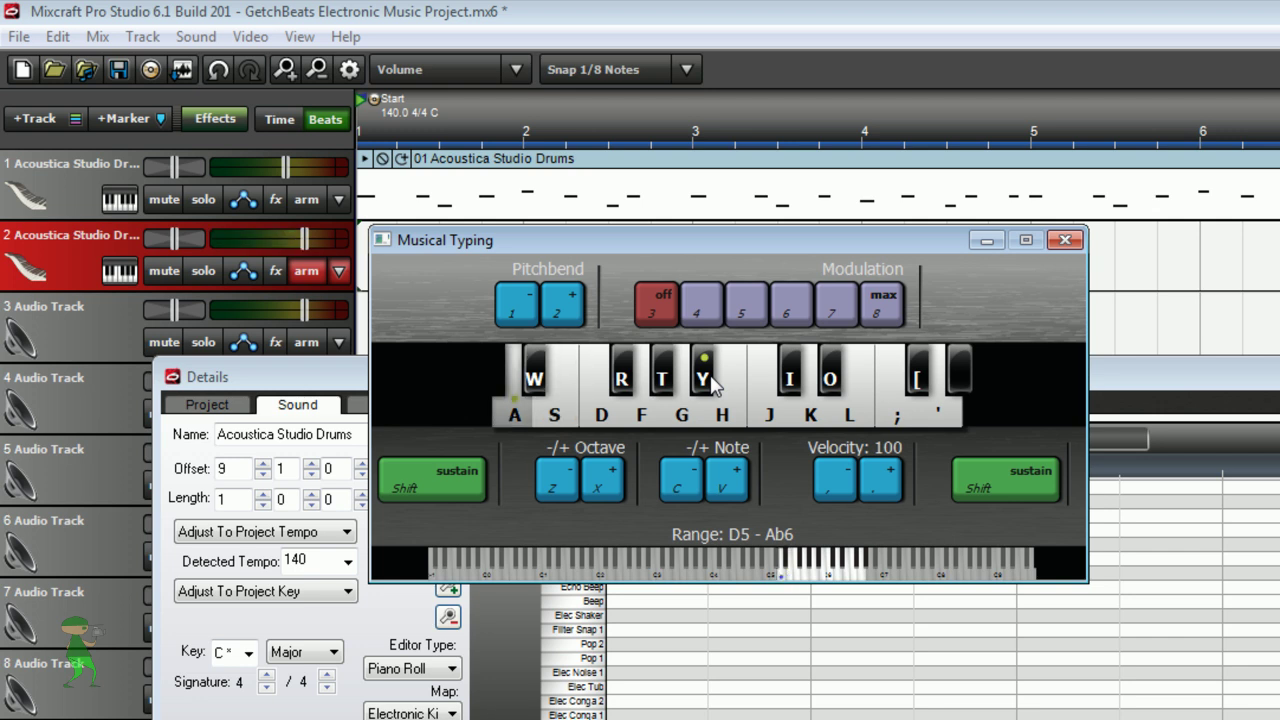
key(s)
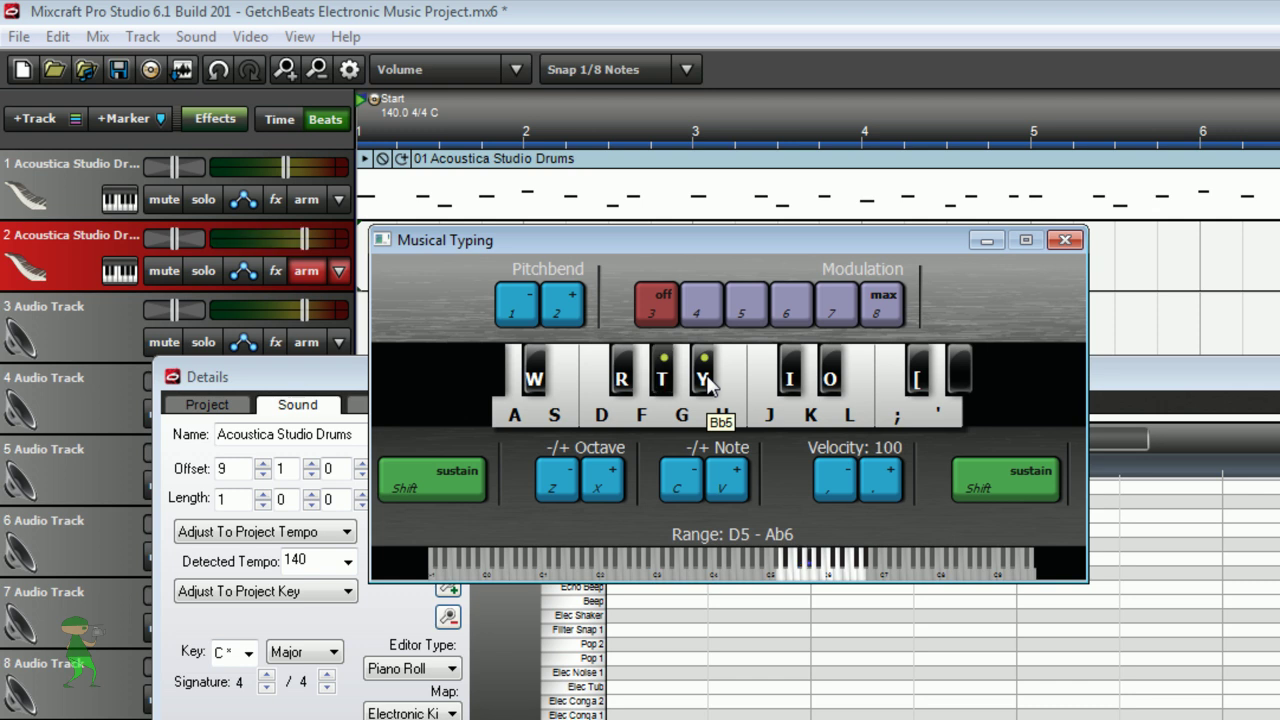
key(o)
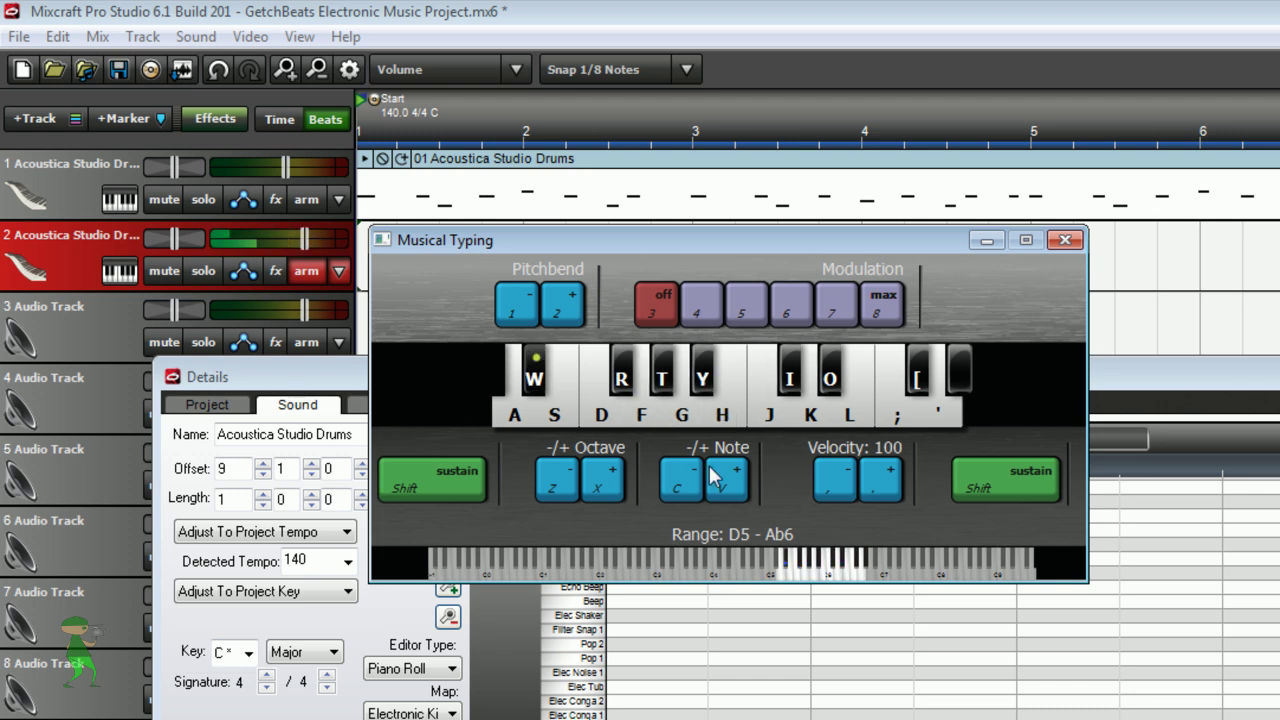
Shift the Musical Typing range down to A4 - Eb6 and audition the sounds on its lower notes.
click(771, 575)
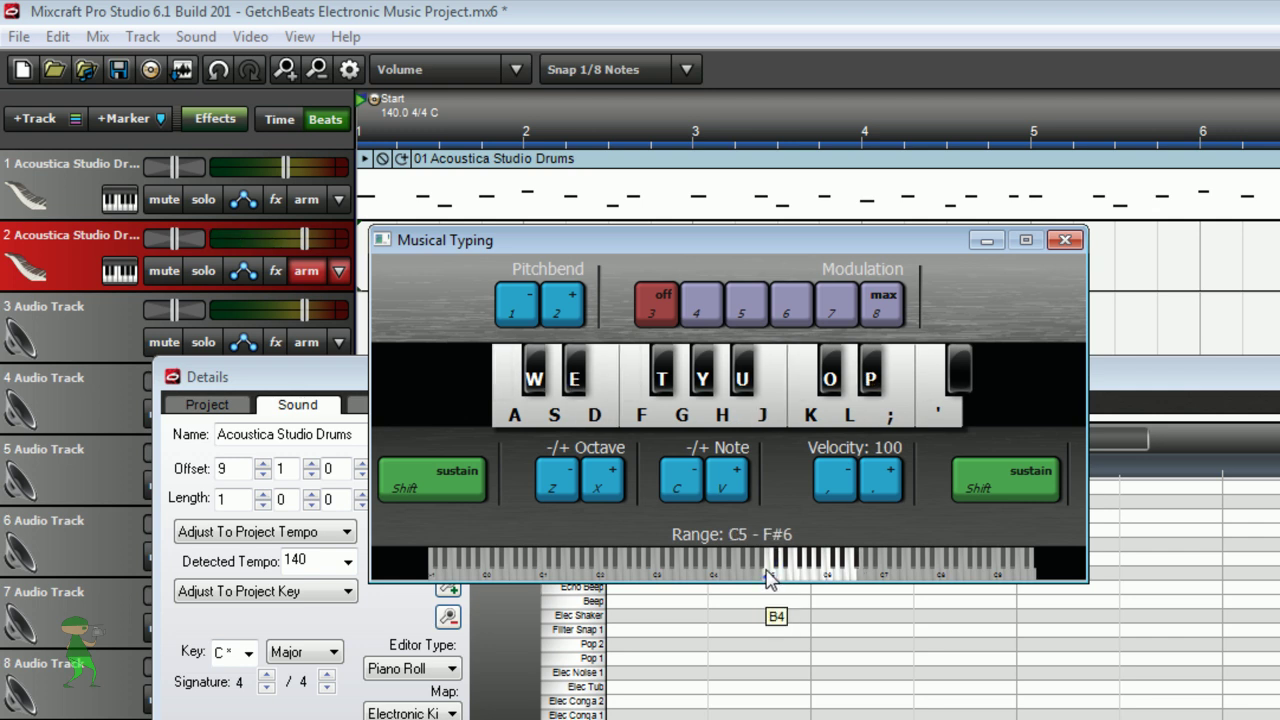
click(762, 577)
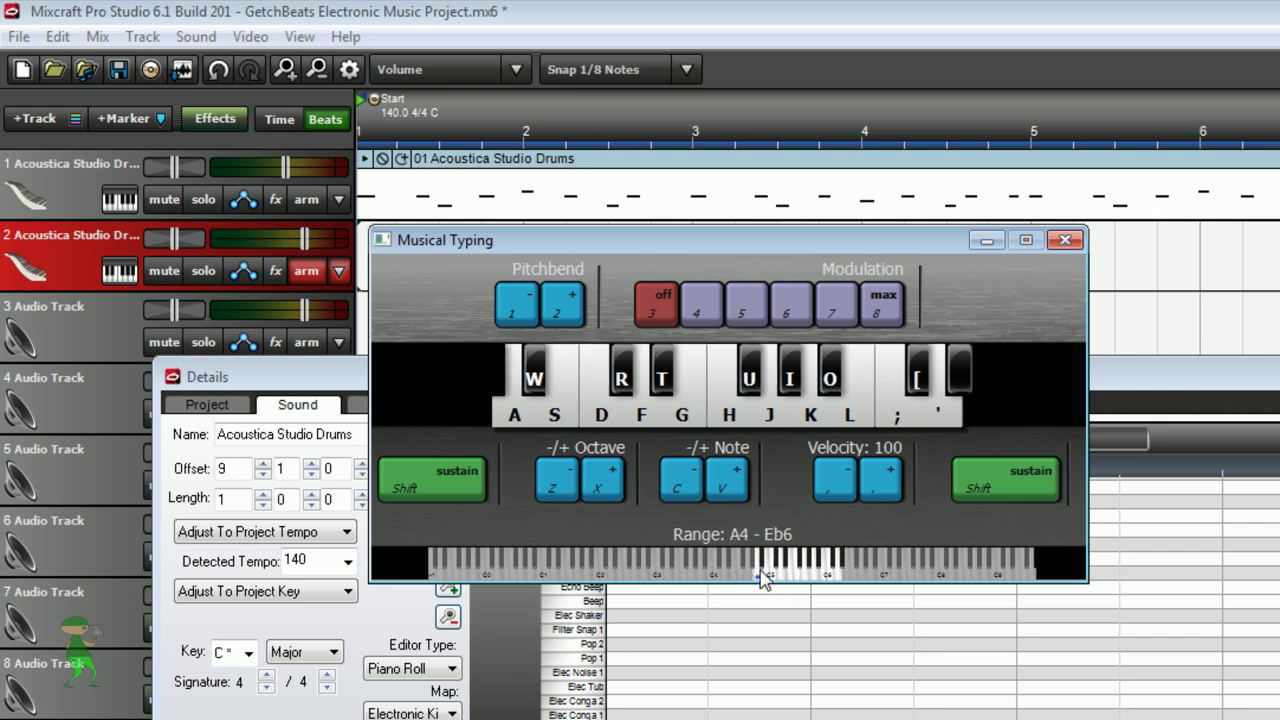
key(w)
key(d)
key(f)
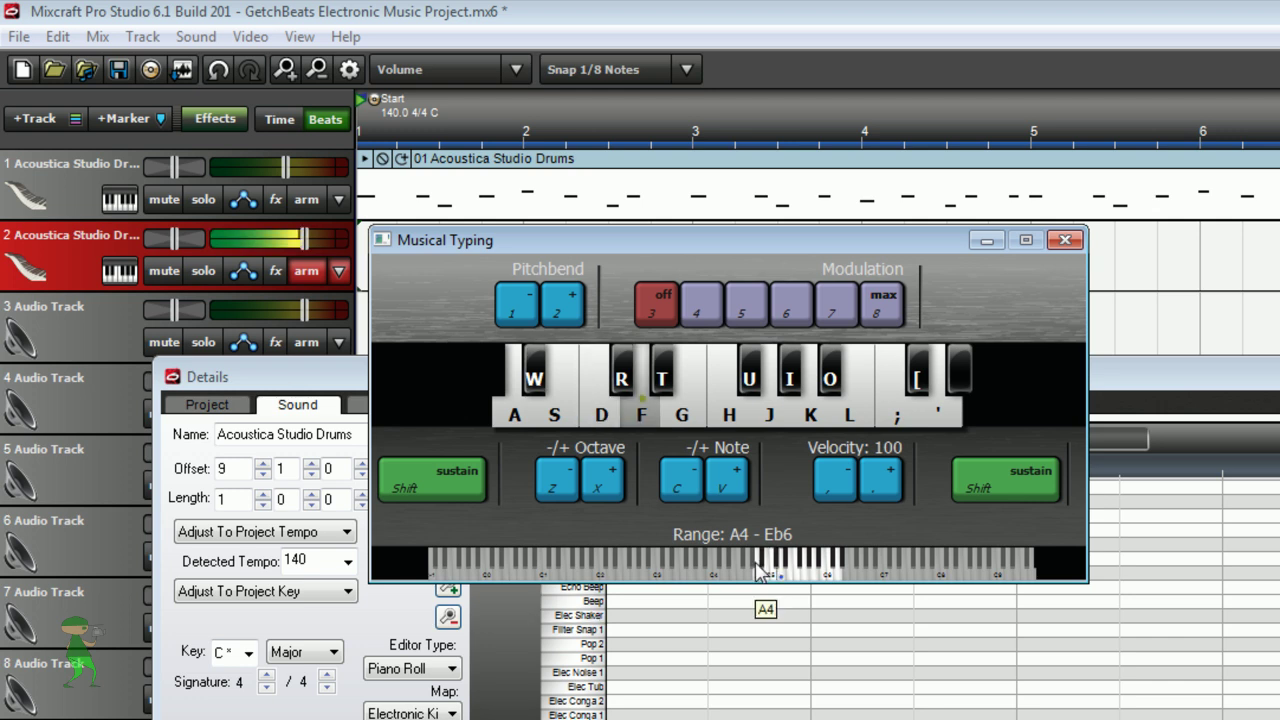
Audition the Beep, Echo Beep and neighbouring electronic percussion sounds on the lower notes of the Musical Typing keyboard.
key(s)
key(d)
key(s)
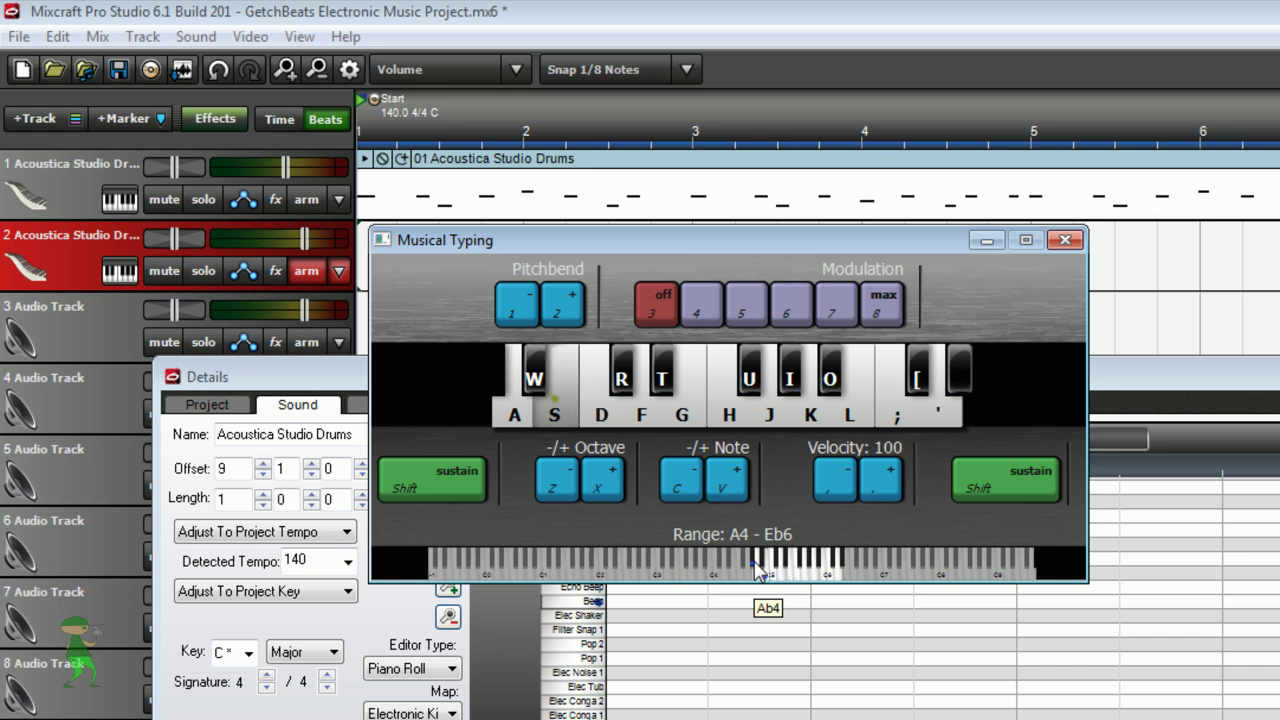
key(a)
key(a)
key(s)
key(g)
key(h)
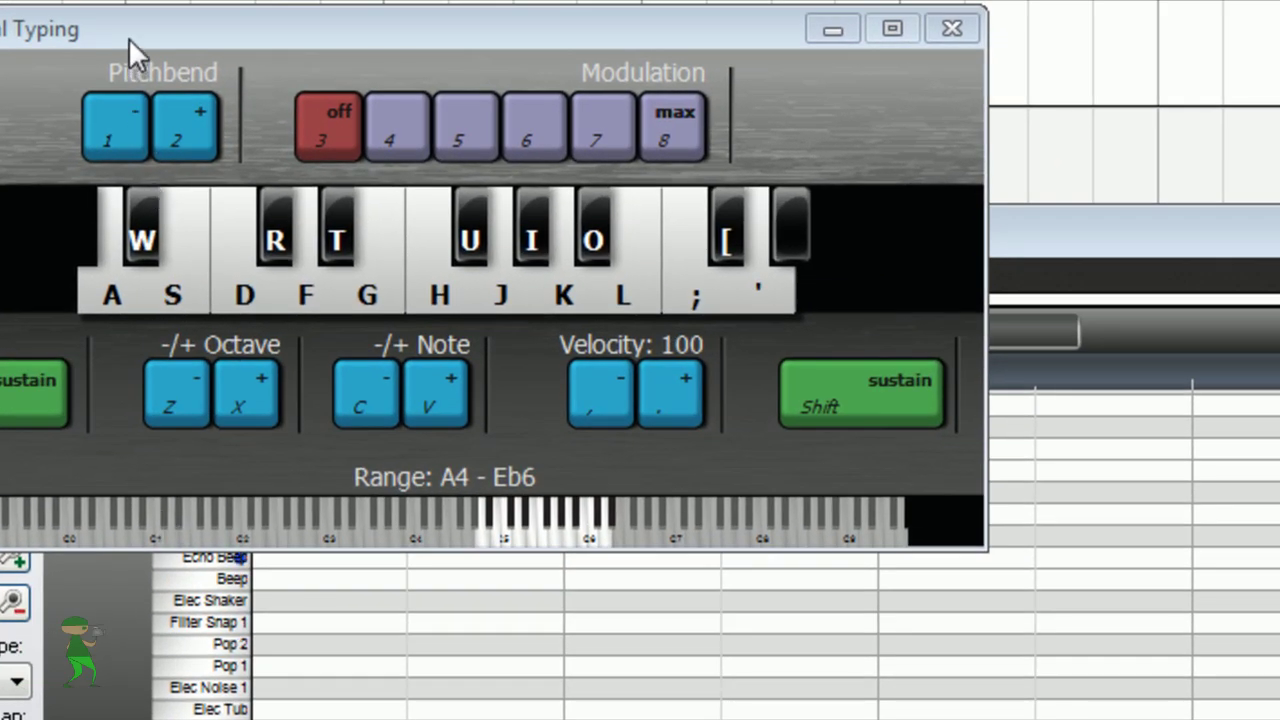
Move the Musical Typing keyboard off the sound names and record an electronic percussion take on track 2 from measure 1 to past measure 17.
drag(130, 45, 545, 42)
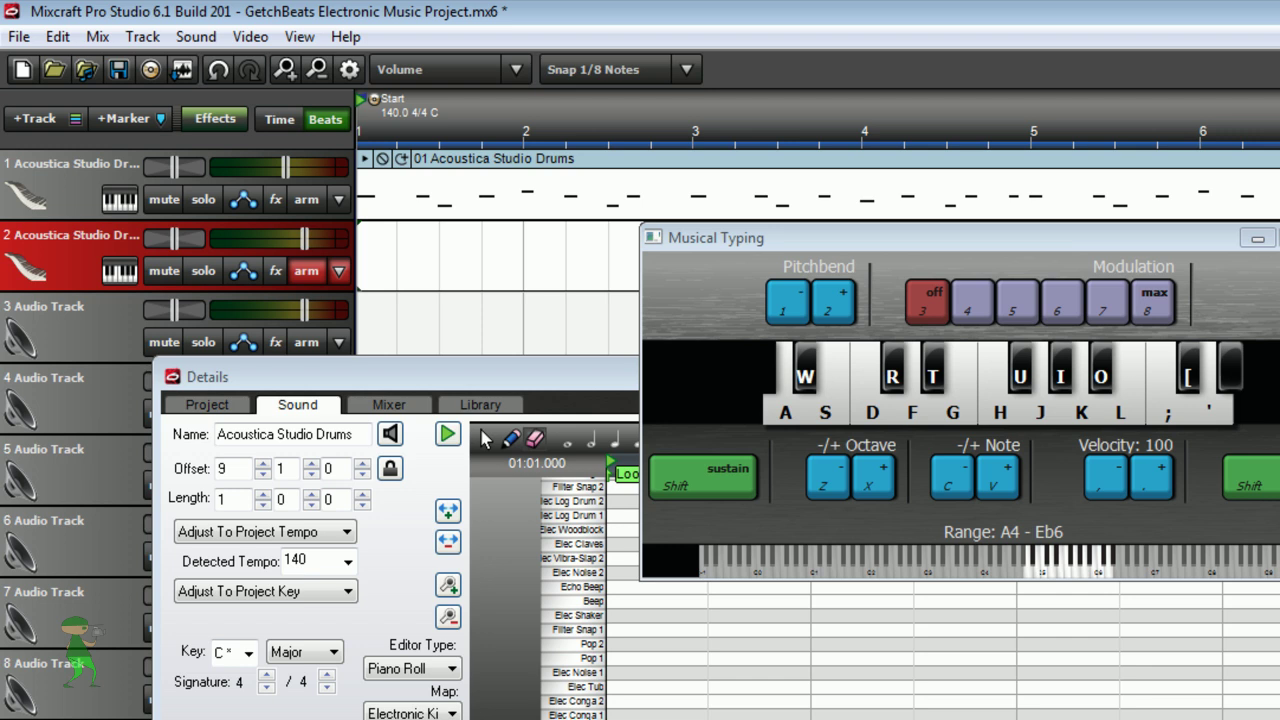
key(r)
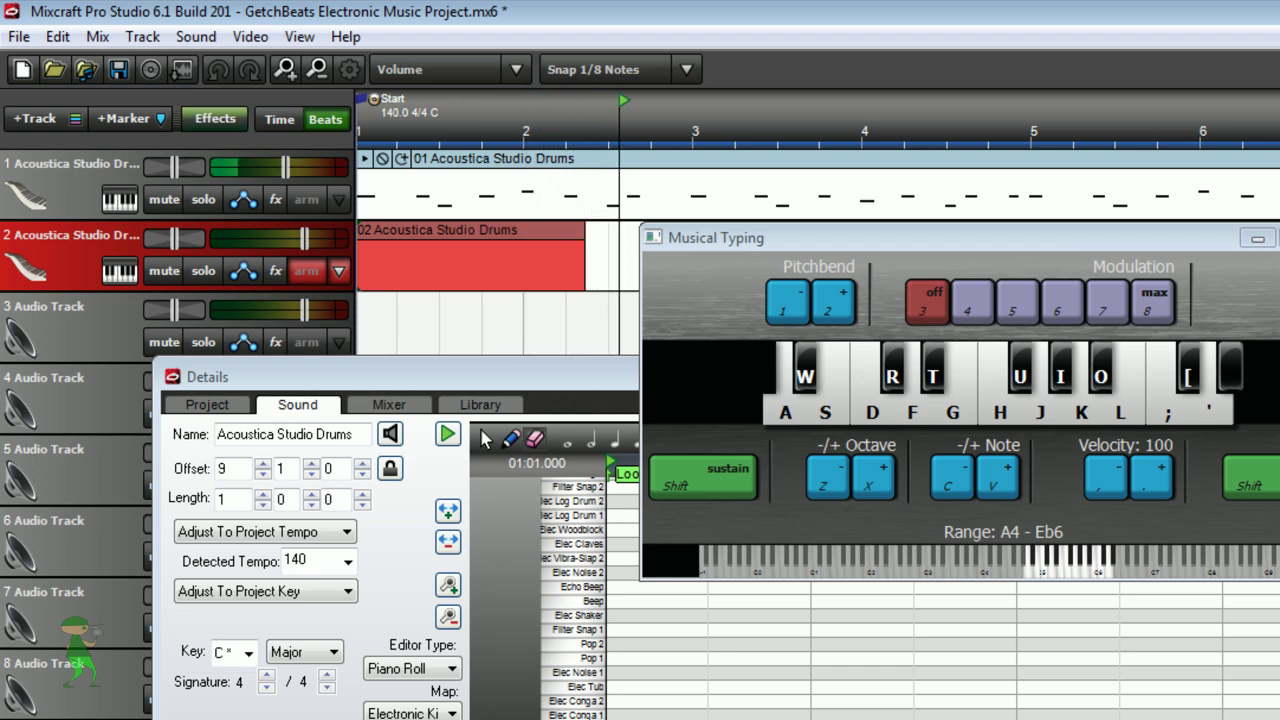
key(h)
key(g)
key(f)
key(d)
key(f)
key(f)
key(f)
key(f)
key(d)
key(f)
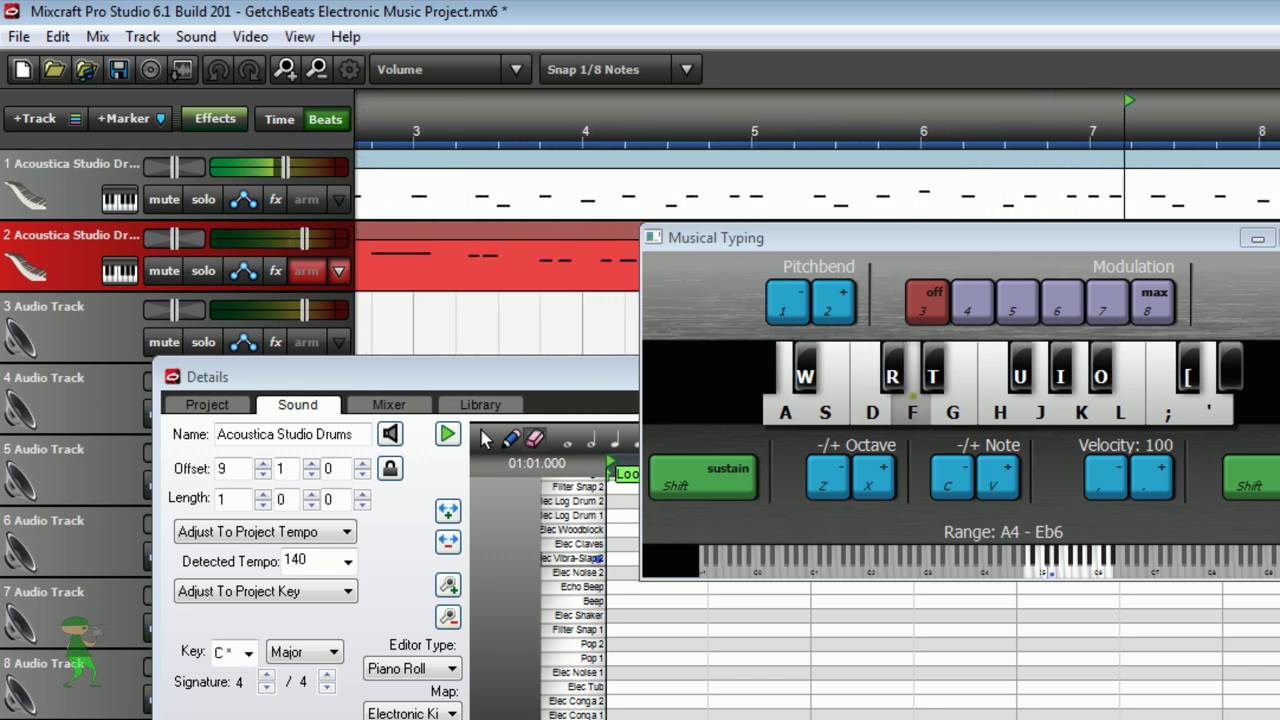
key(f)
key(f)
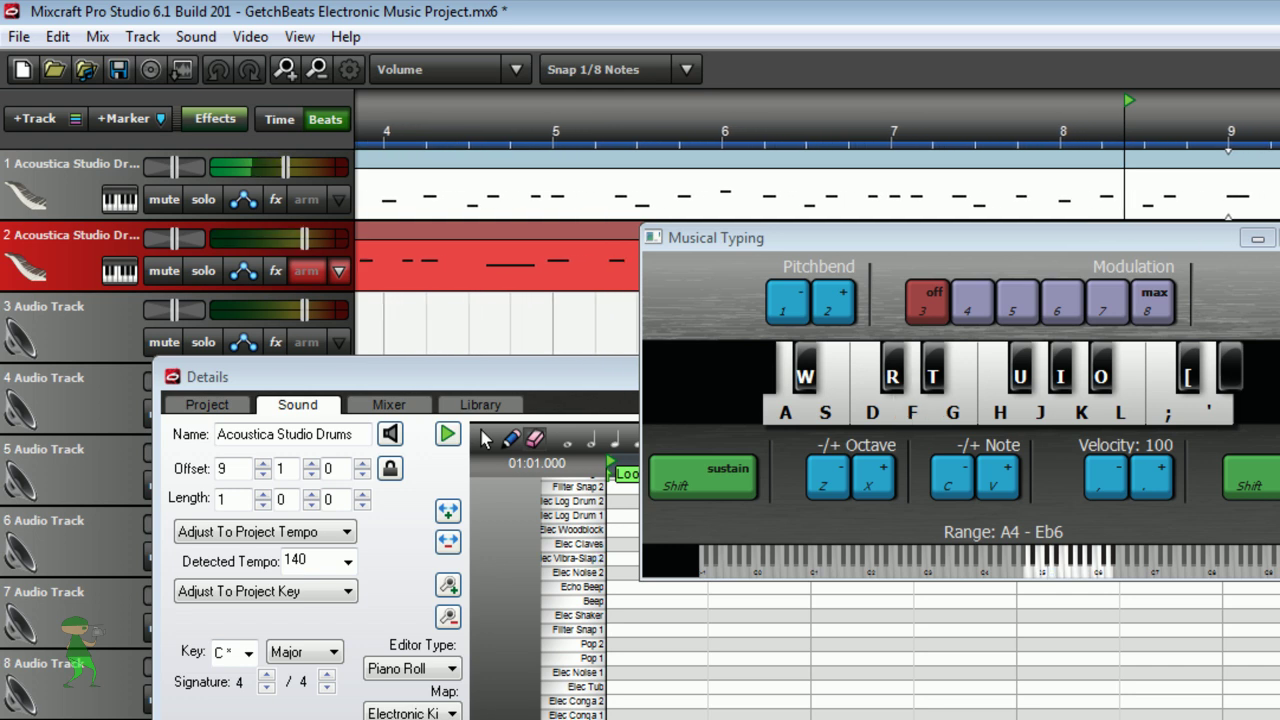
key(g)
key(g)
key(f)
key(f)
key(d)
key(d)
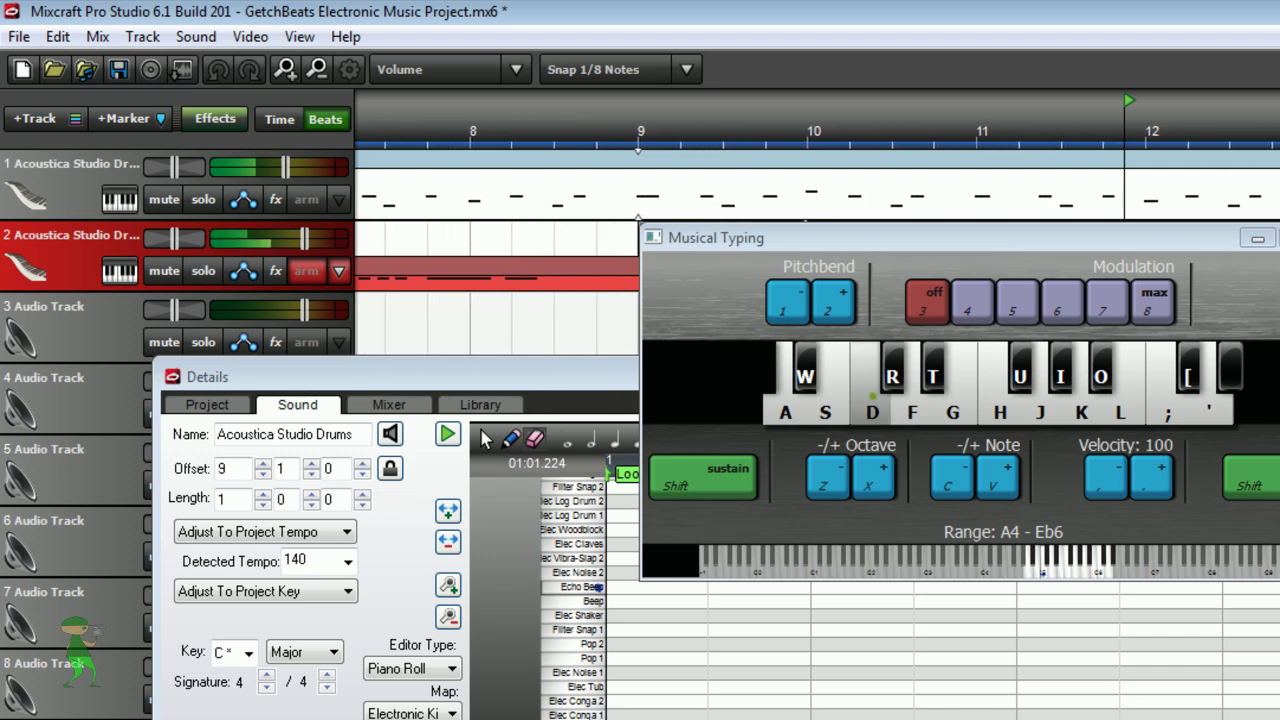
key(f)
key(f)
key(j)
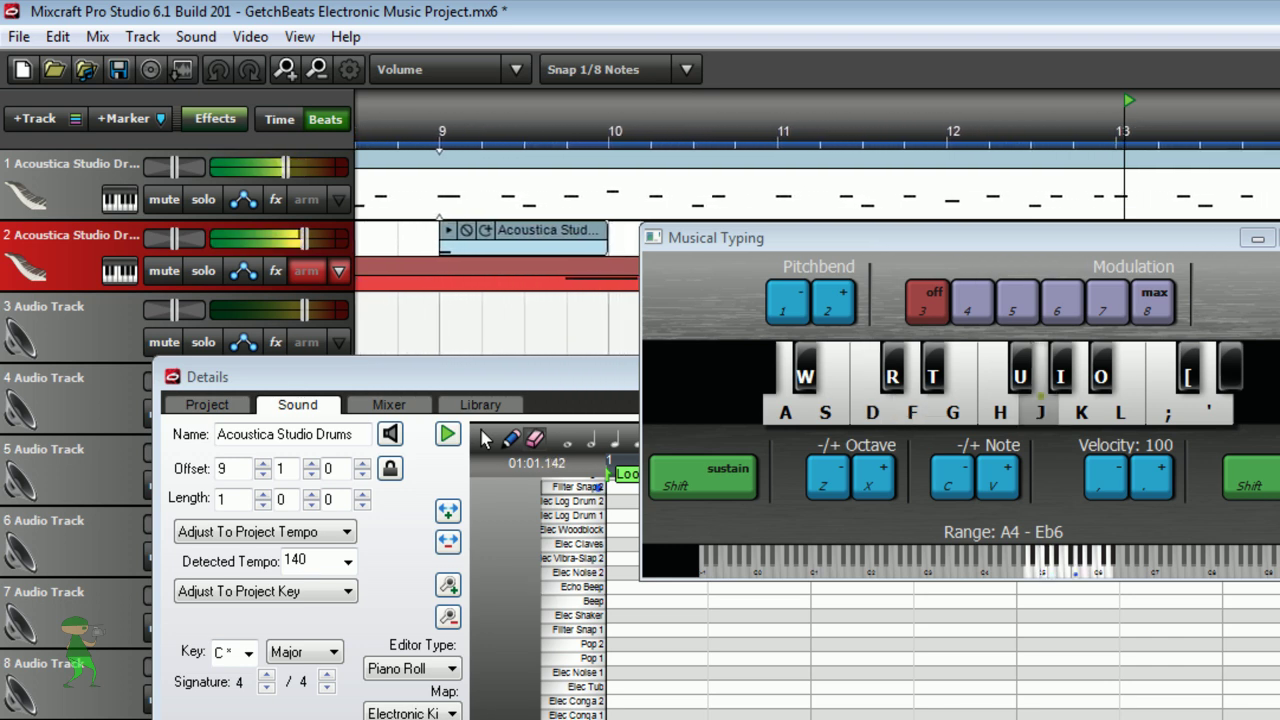
key(j)
key(d)
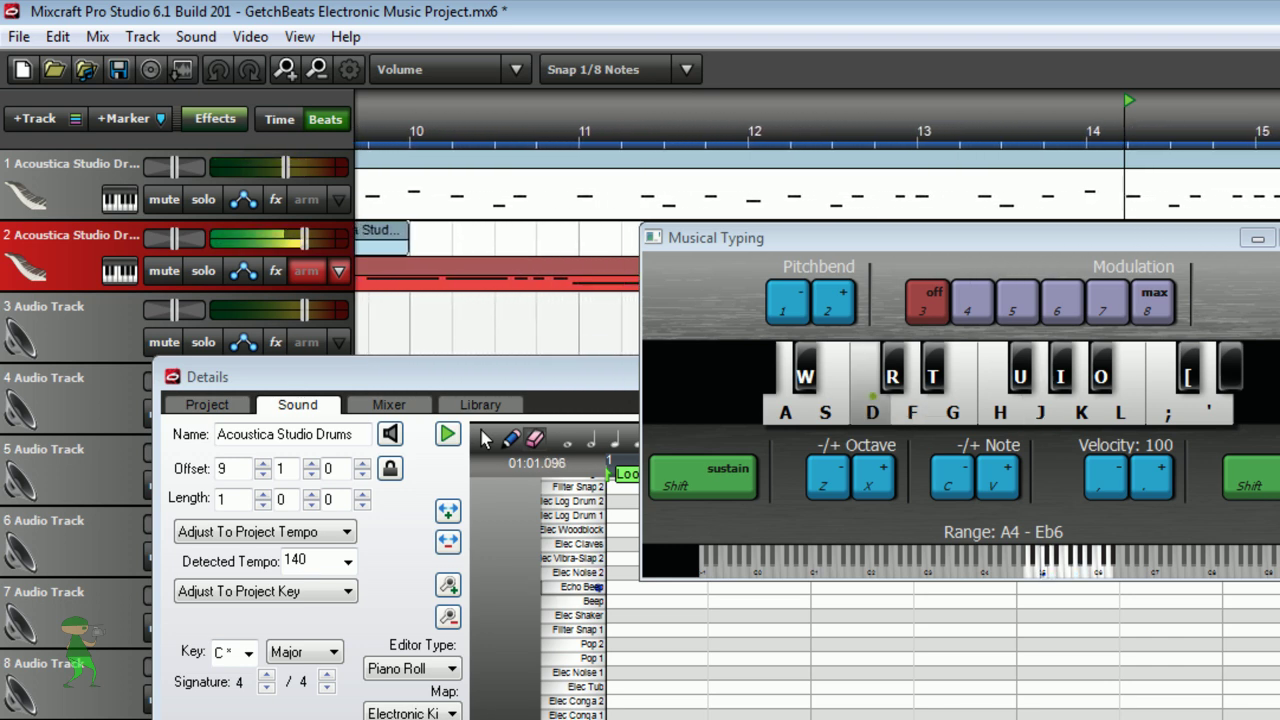
key(d)
key(r)
key(r)
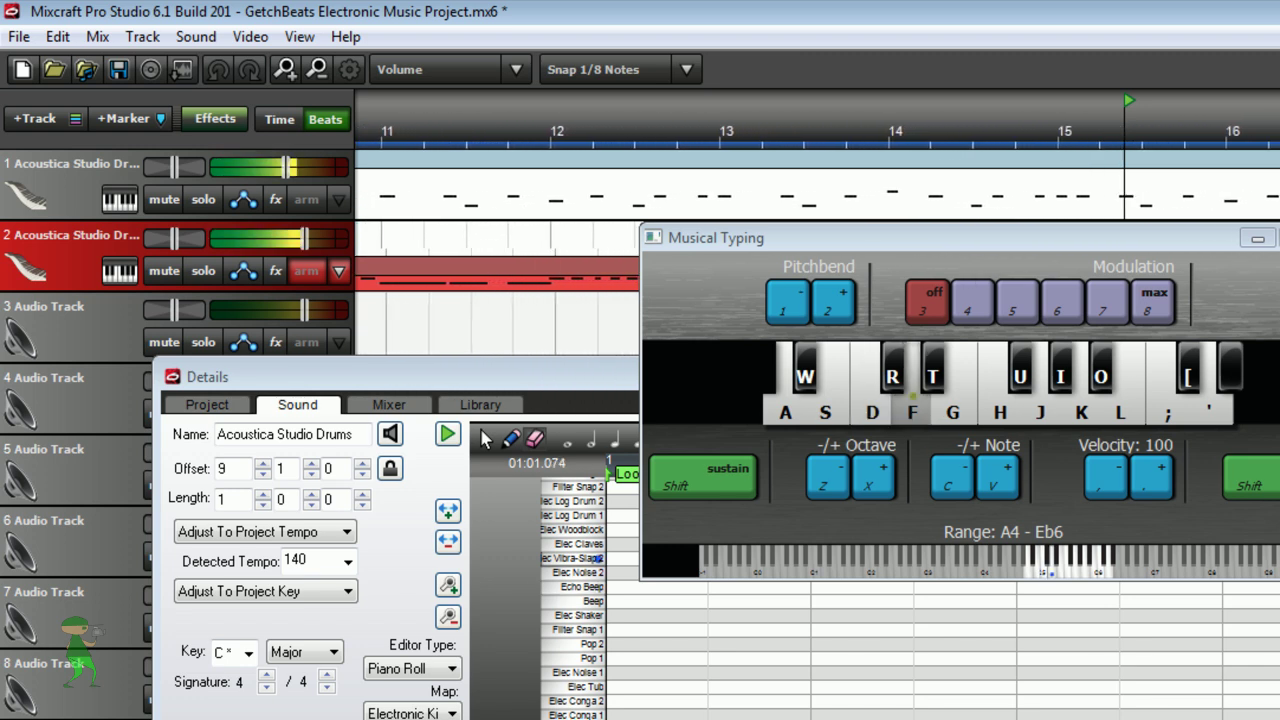
key(w)
key(s)
key(a)
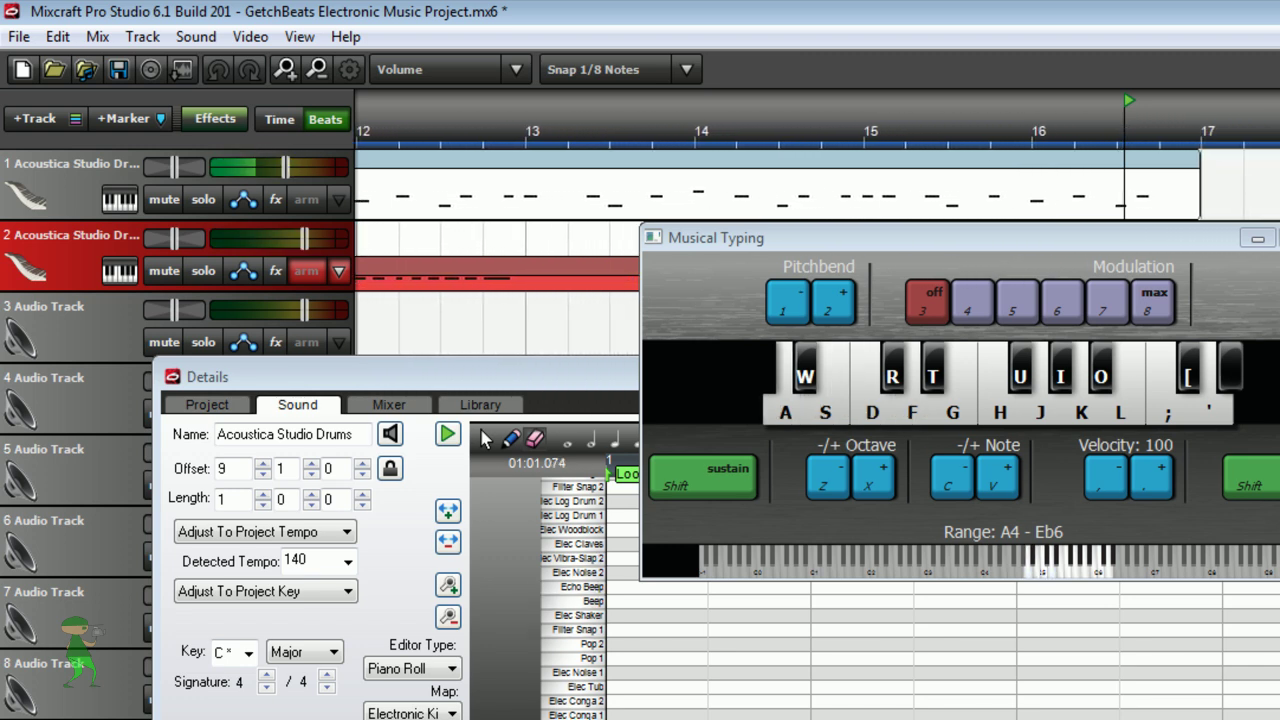
key(s)
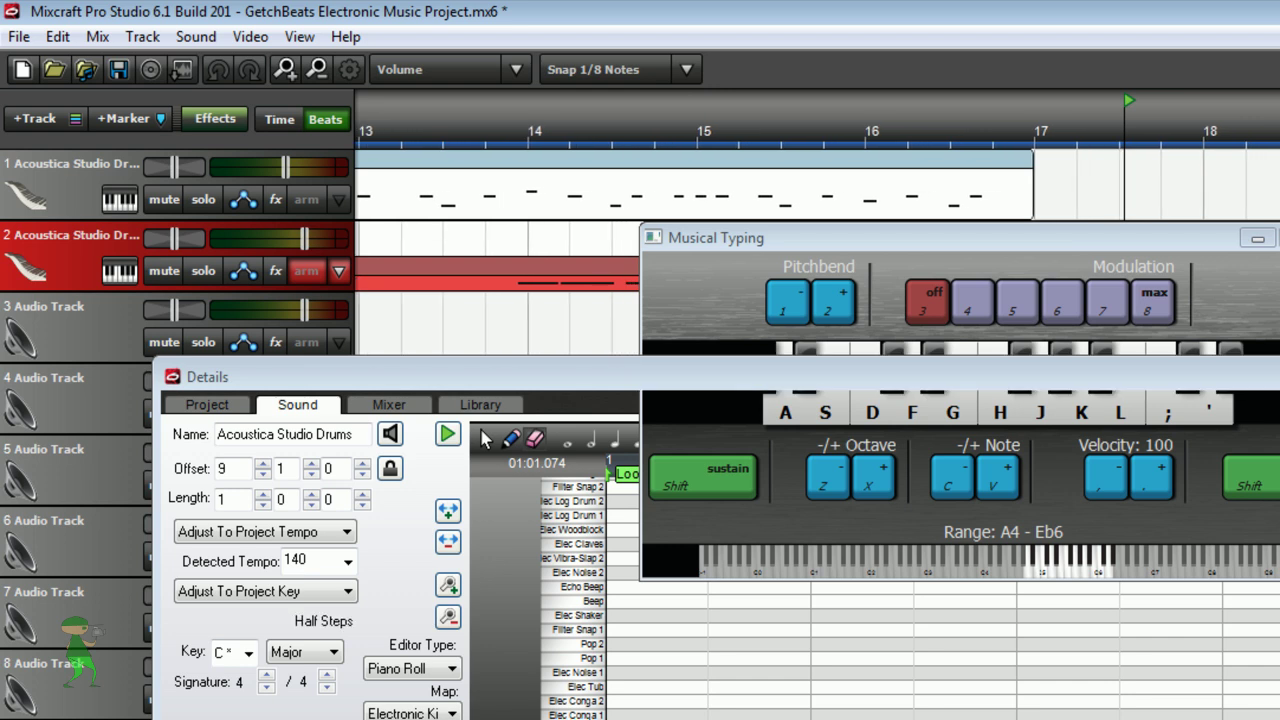
key(space)
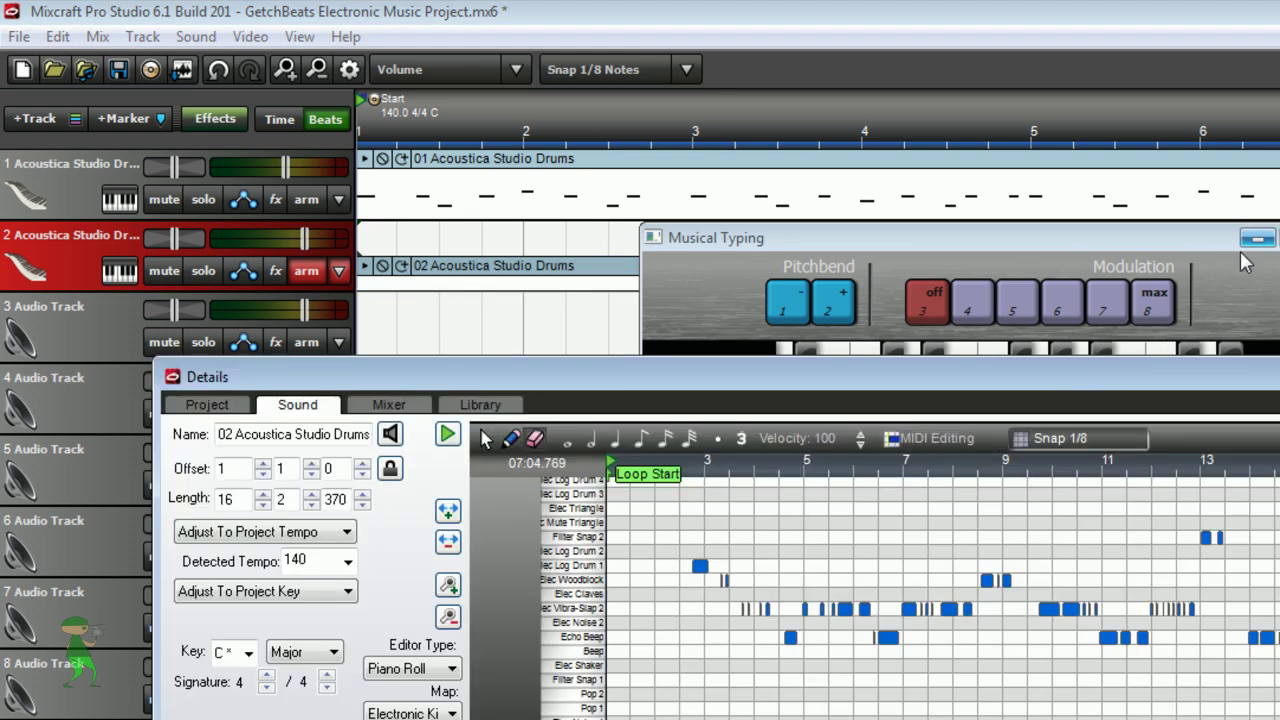
Hide the Musical Typing keyboard, move the Details window below track 2 and play back the take, replaying the passage around measure 12.
click(1252, 238)
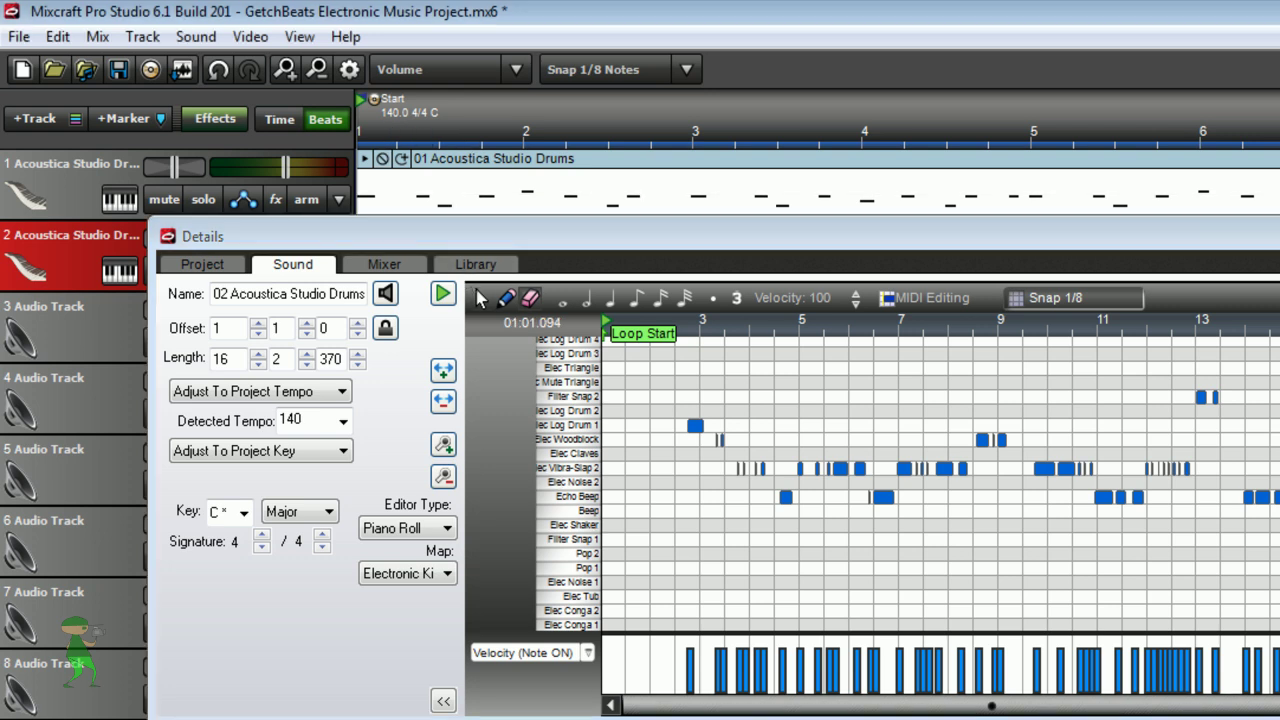
key(space)
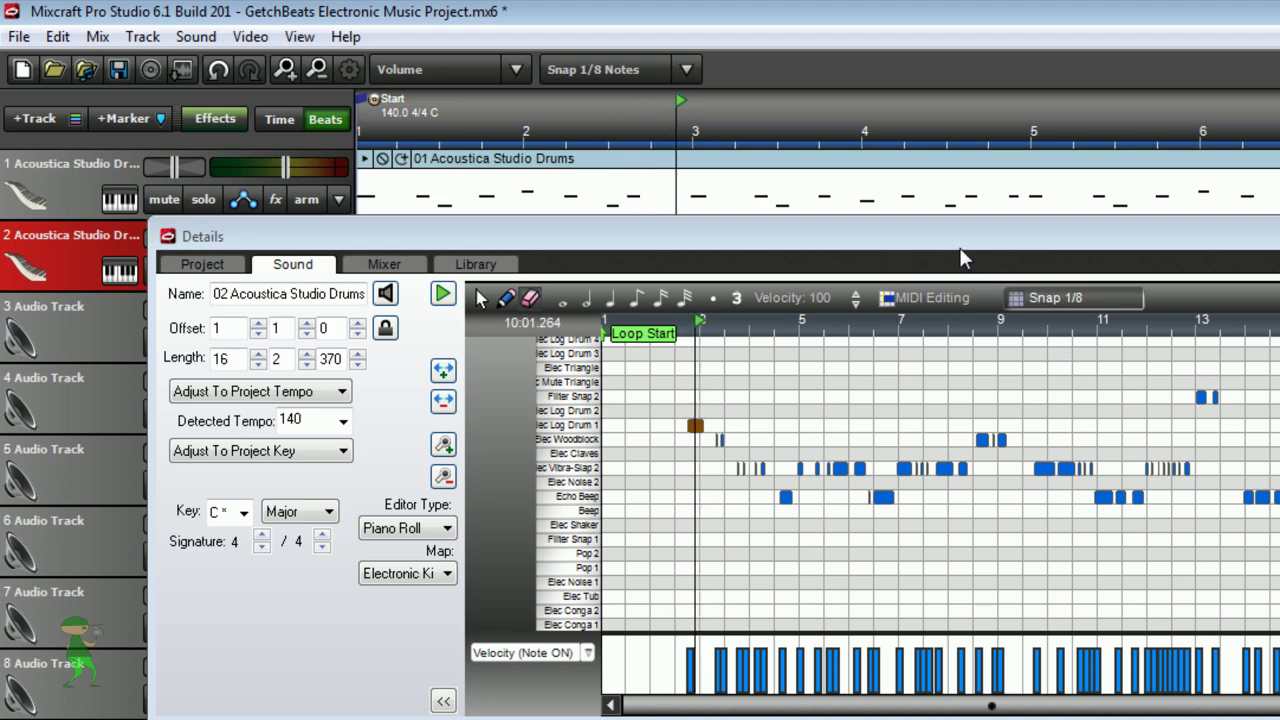
drag(990, 240, 778, 340)
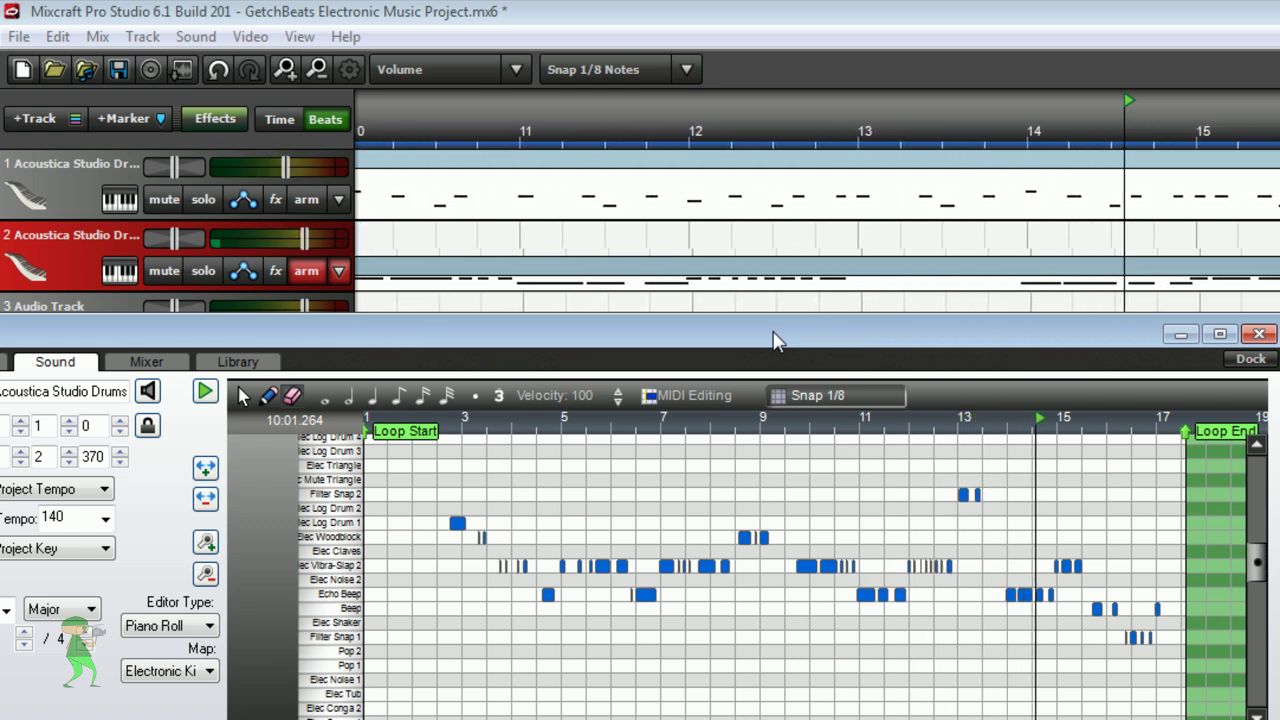
click(603, 126)
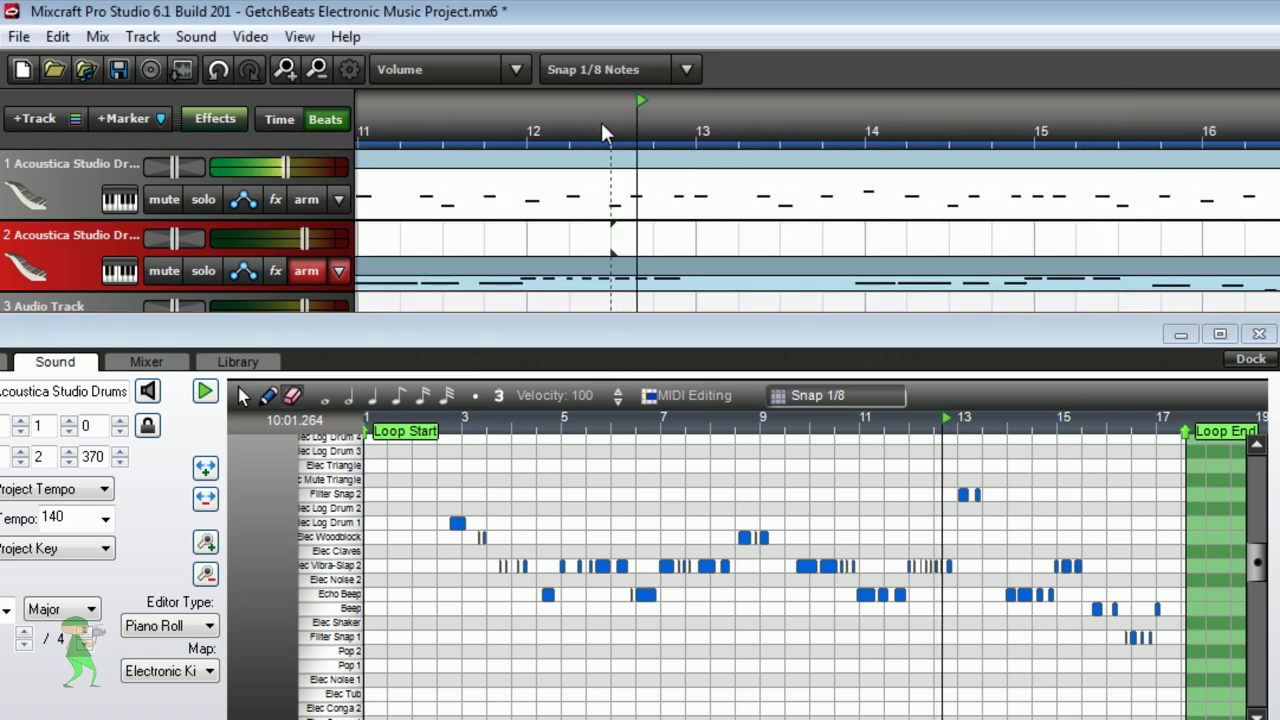
click(575, 122)
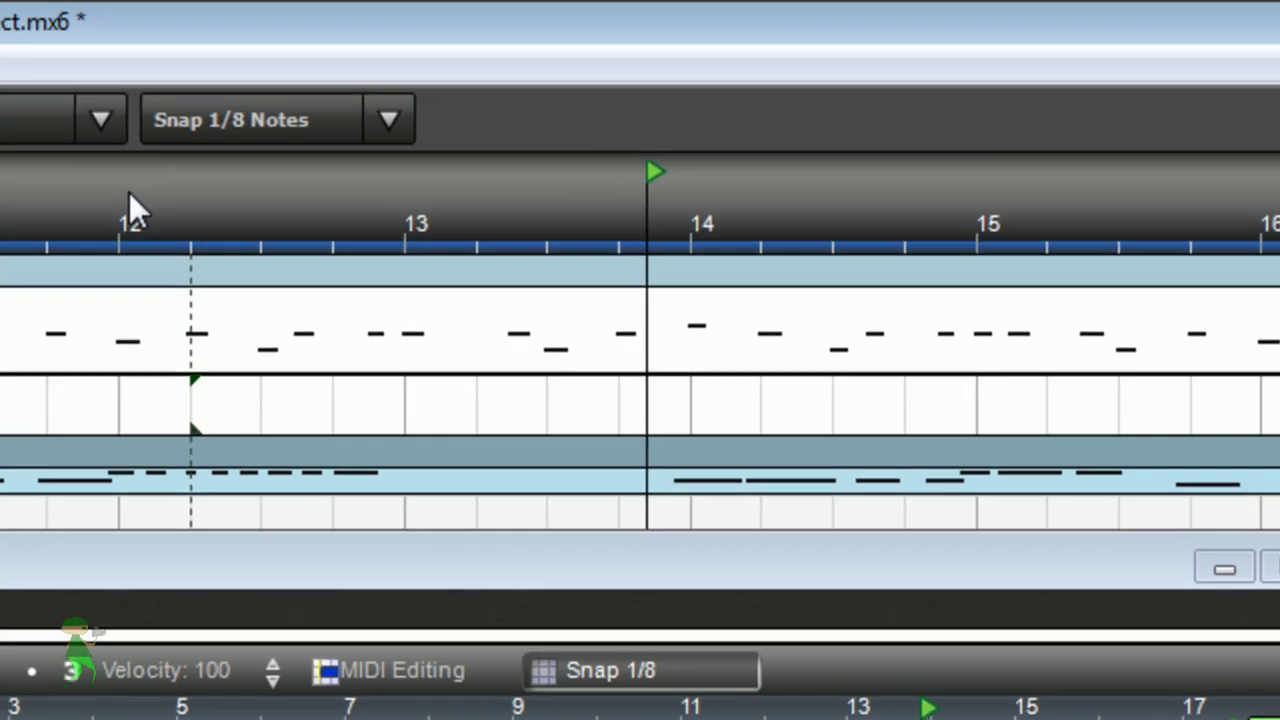
click(129, 192)
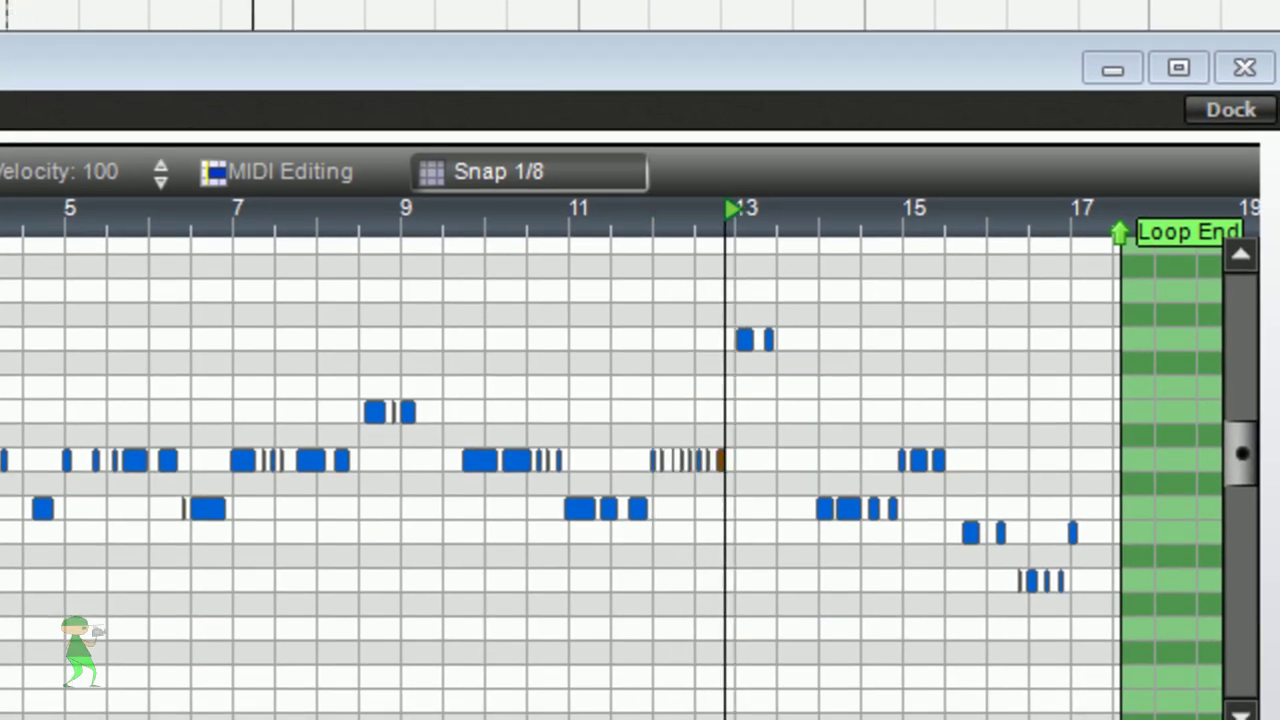
key(Home)
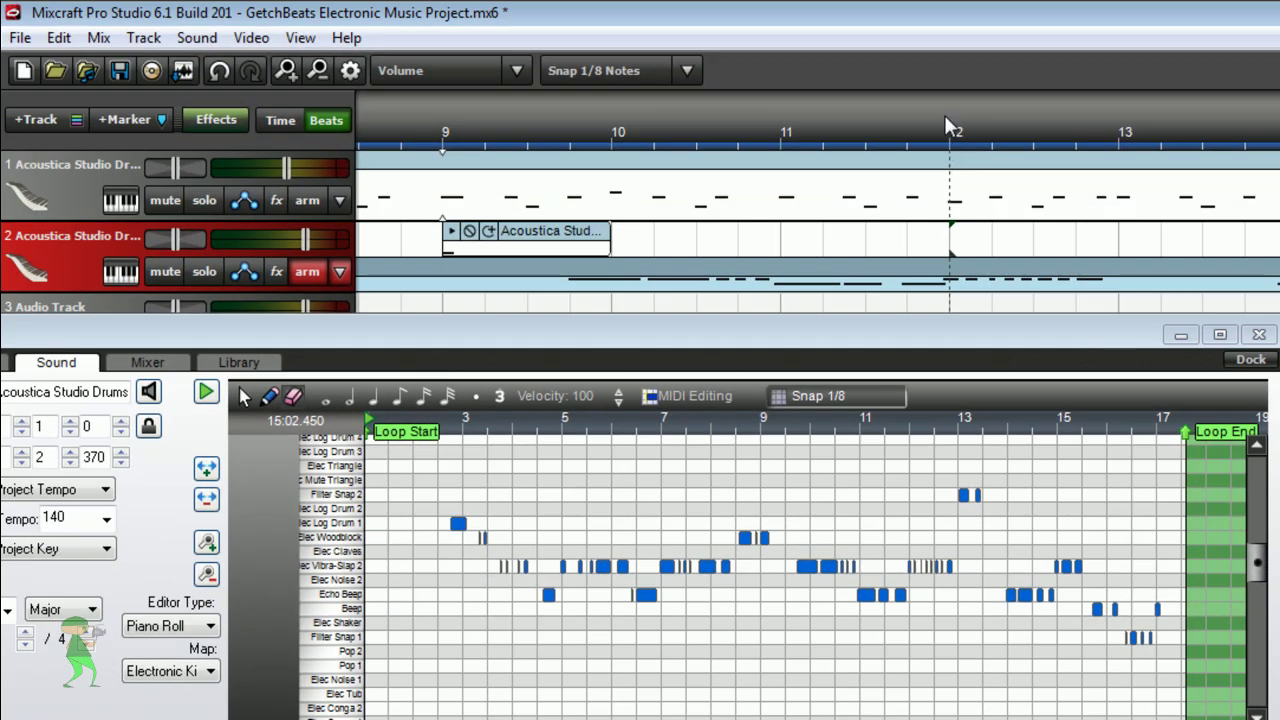
Replay the take from around measure 12 and erase the two Filter Snap 2 notes at measure 13.
click(946, 117)
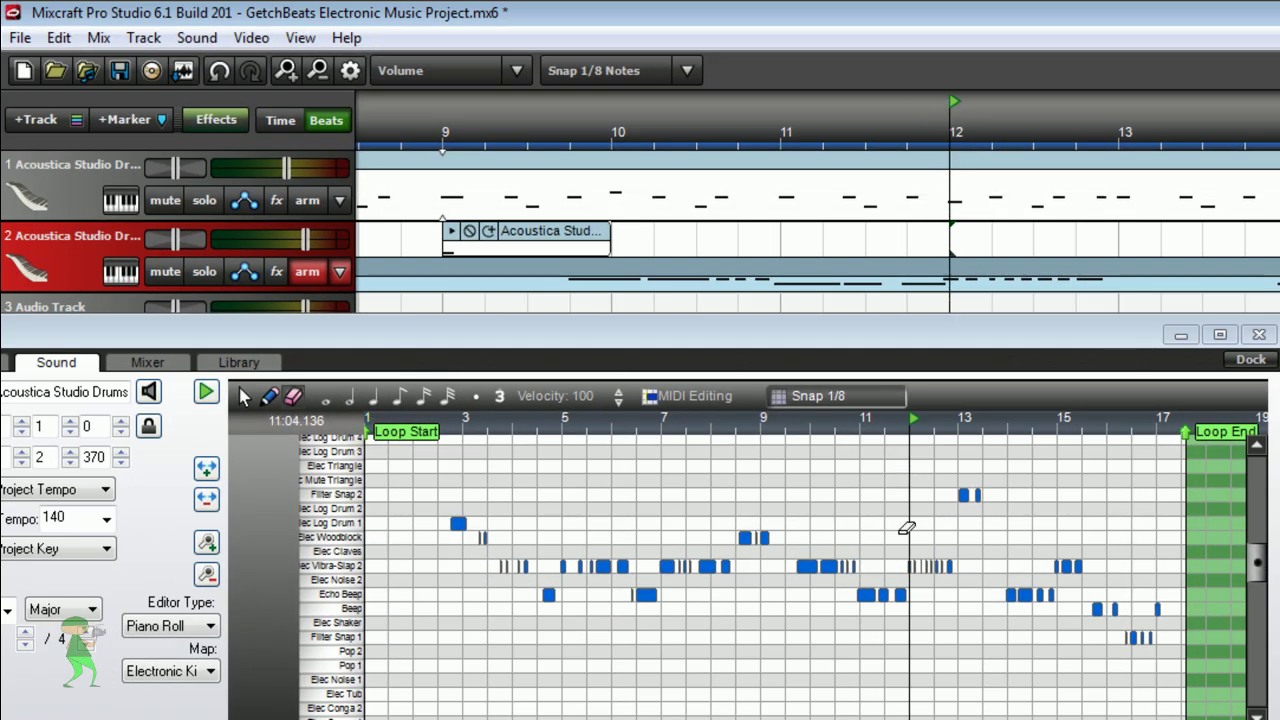
click(886, 155)
key(space)
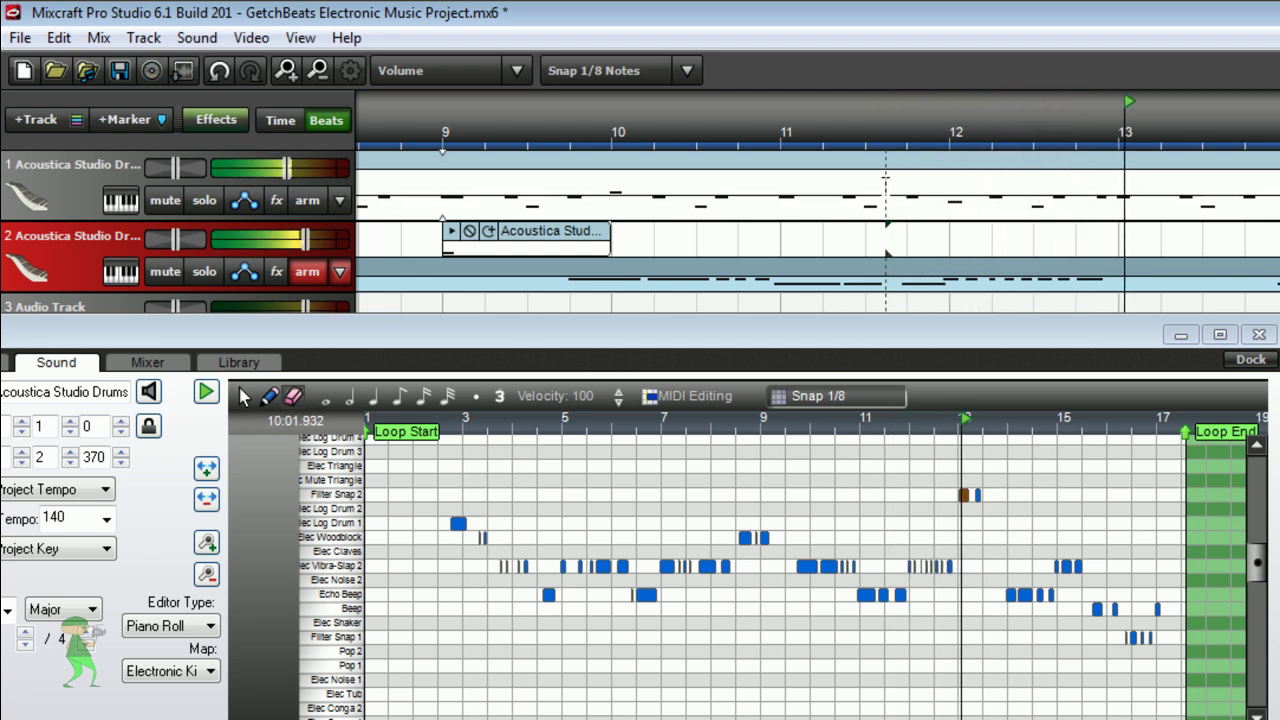
click(979, 116)
click(949, 106)
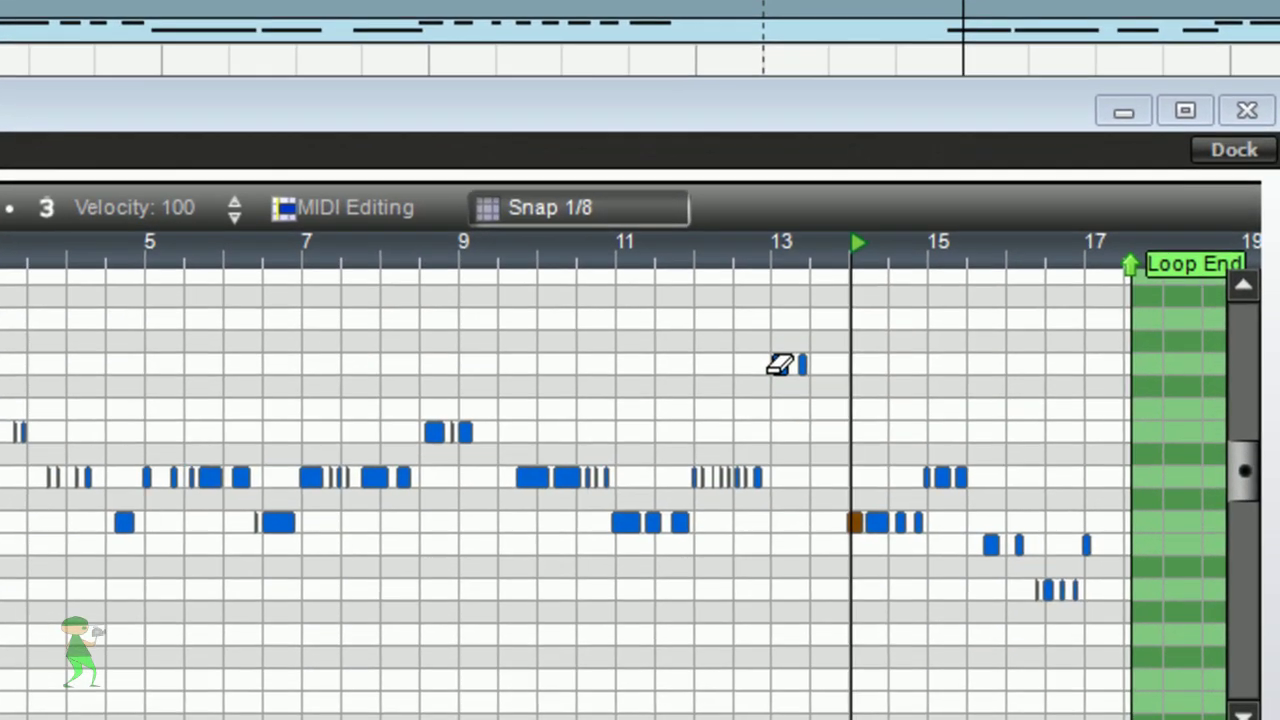
click(970, 494)
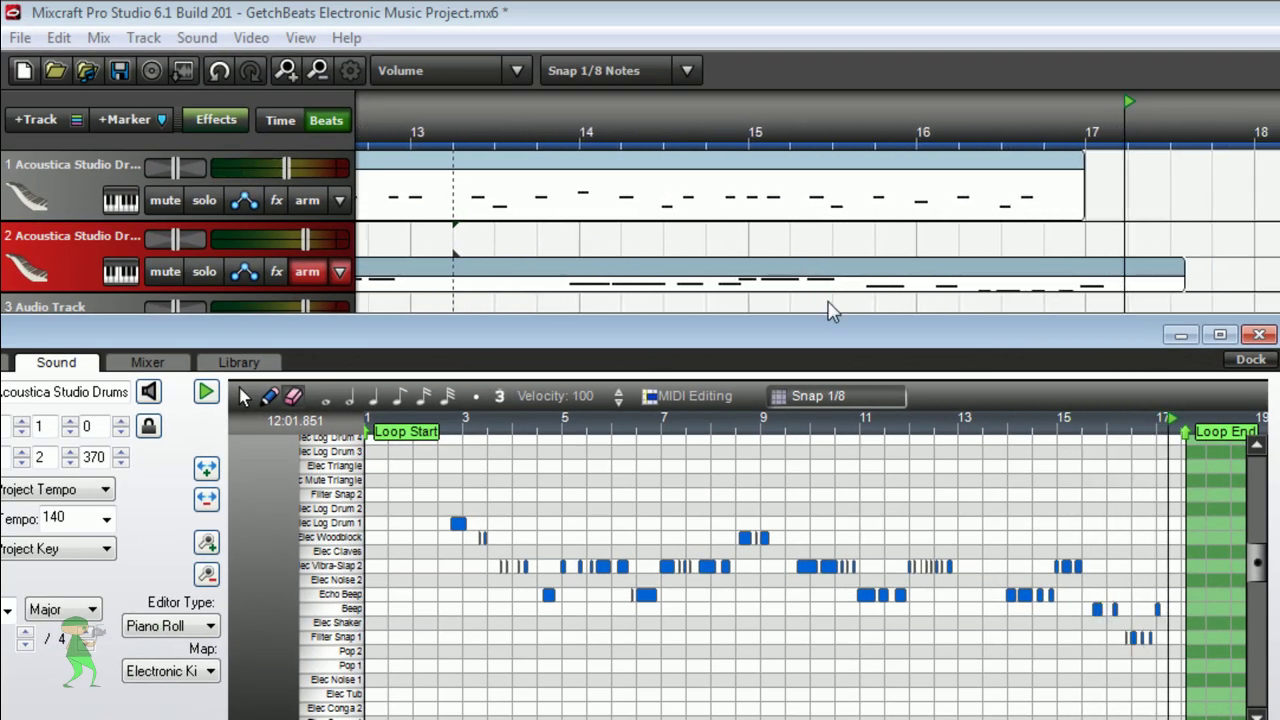
key(space)
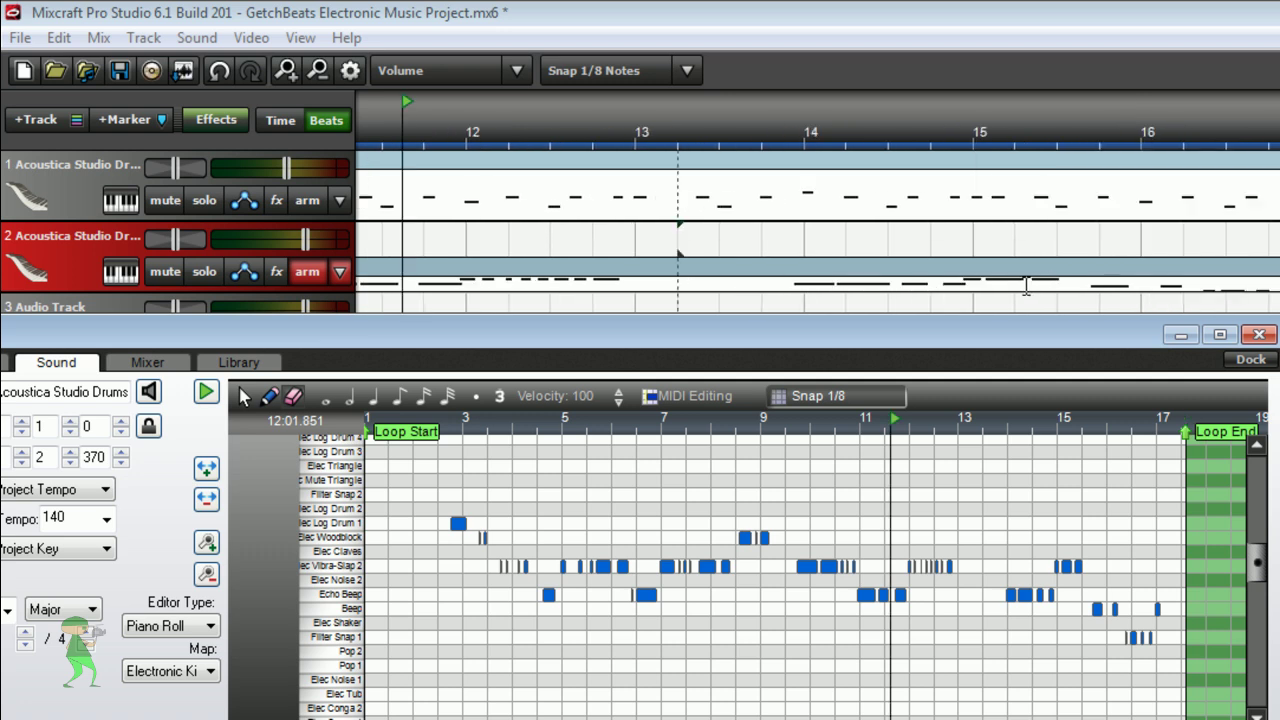
Trim the end of the 02 Acoustica Studio Drums clip back to measure 17.
click(678, 266)
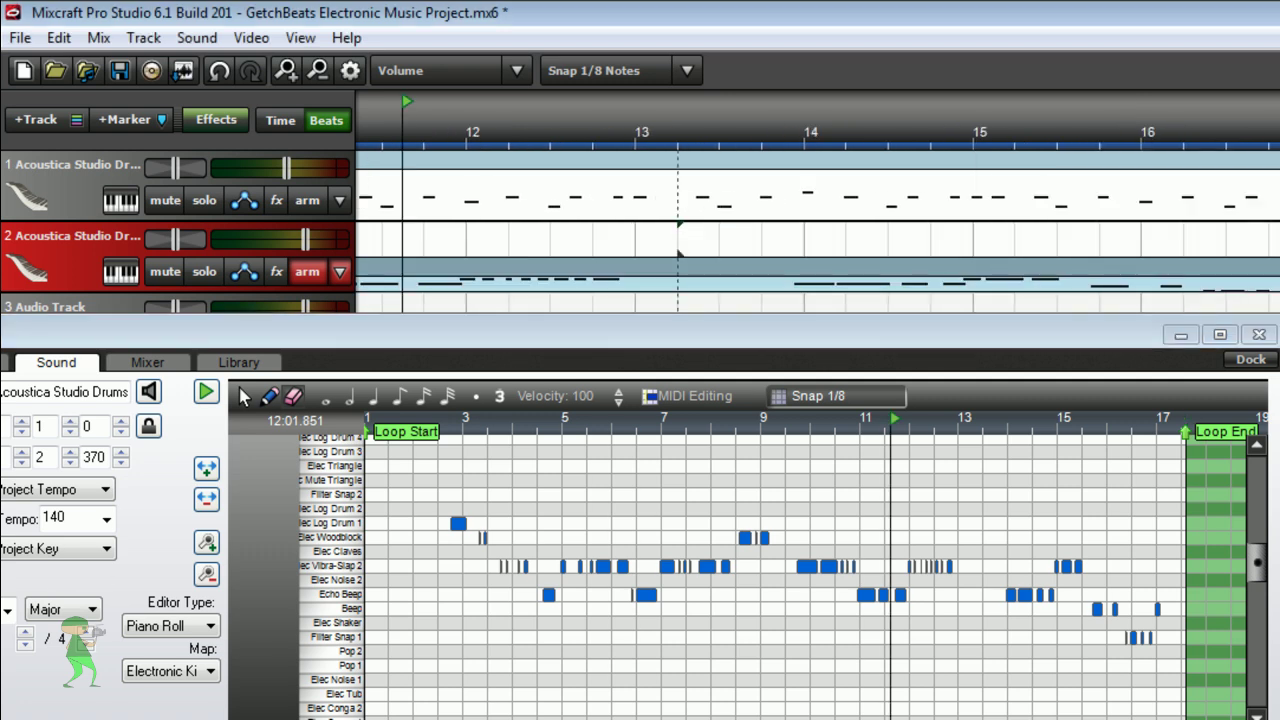
drag(1279, 264, 1270, 264)
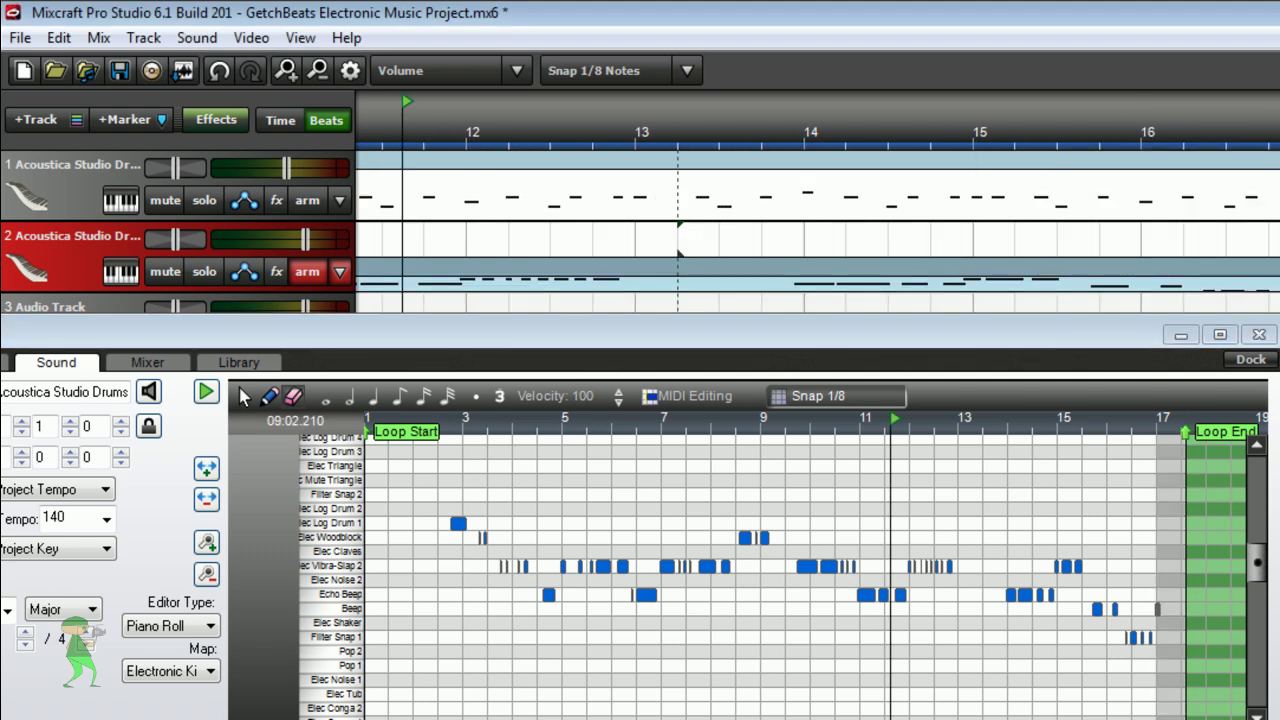
scroll(818, 207, left, 12)
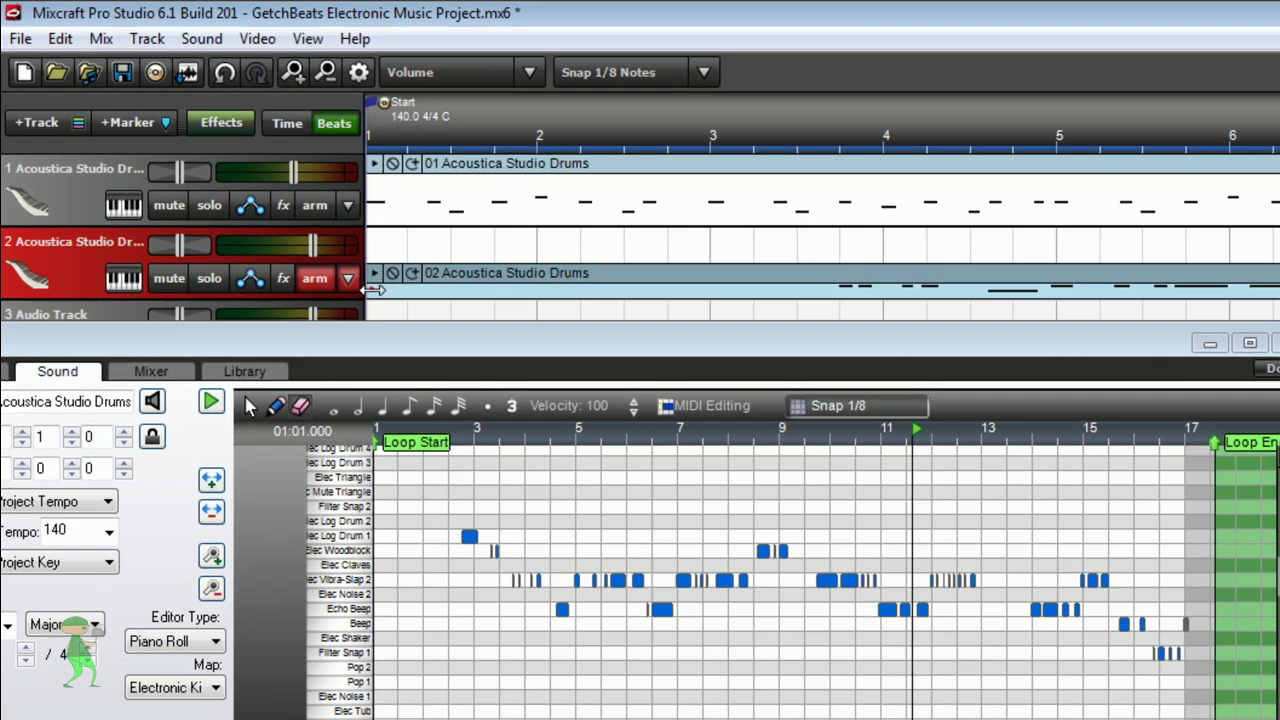
mouse_move(363, 284)
mouse_down()
mouse_move(538, 280)
mouse_move(362, 274)
mouse_up()
Play both drum tracks together past measure 17, stop playback and hide the Details window.
key(space)
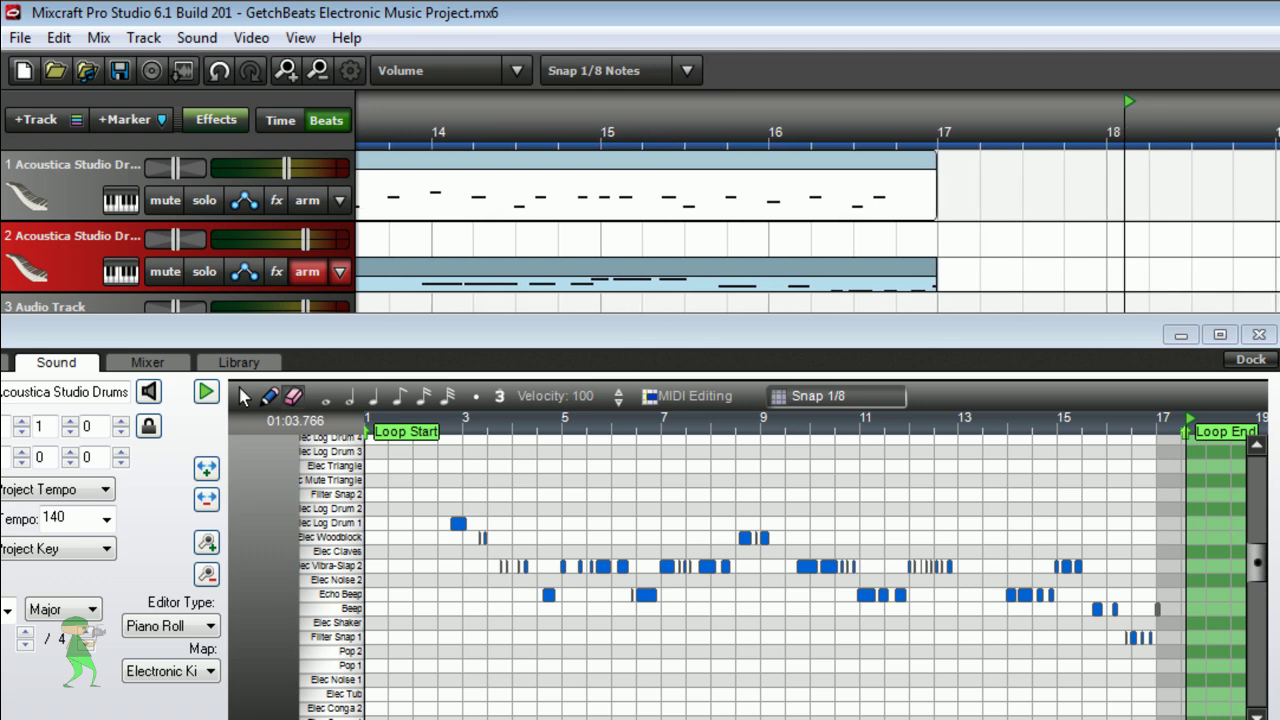
key(space)
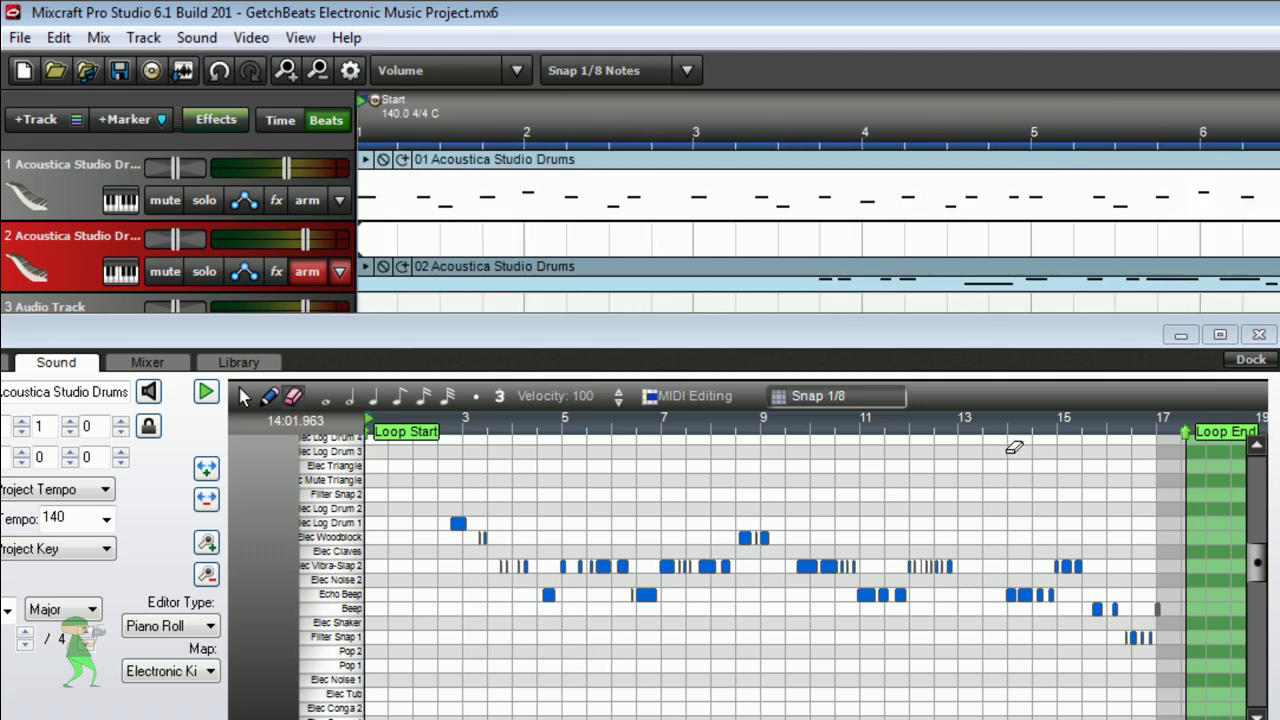
click(1178, 336)
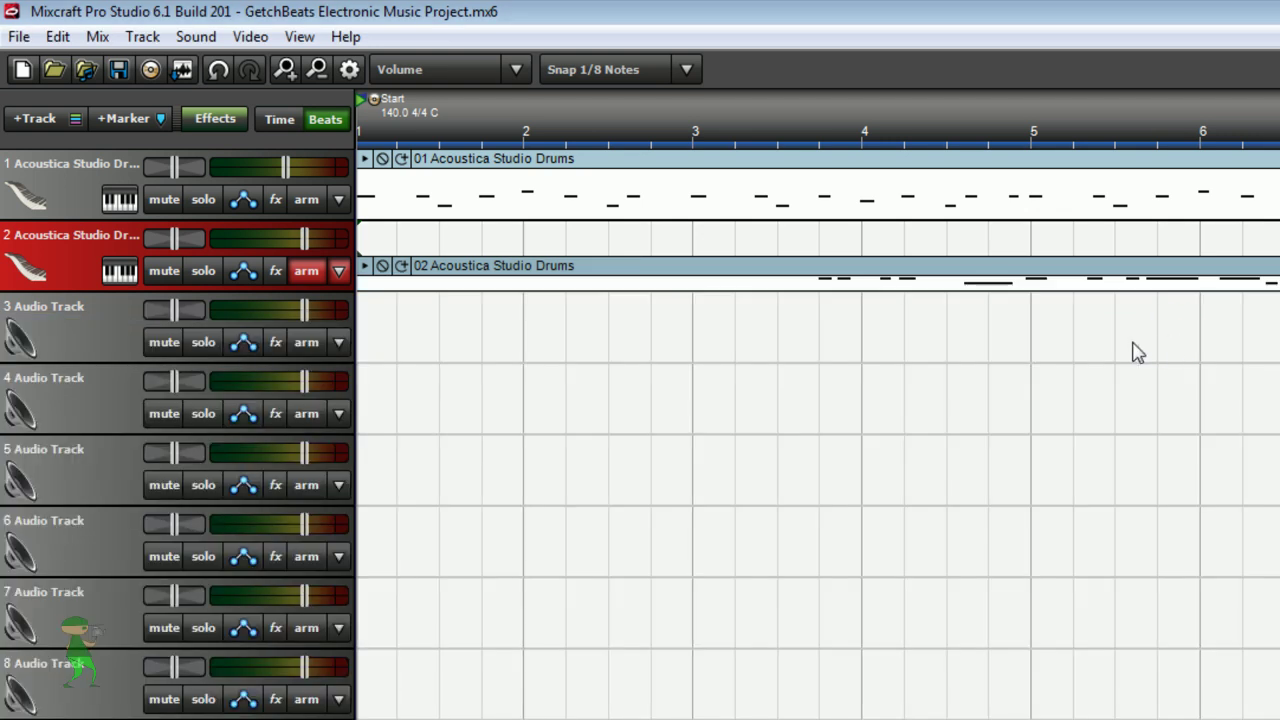